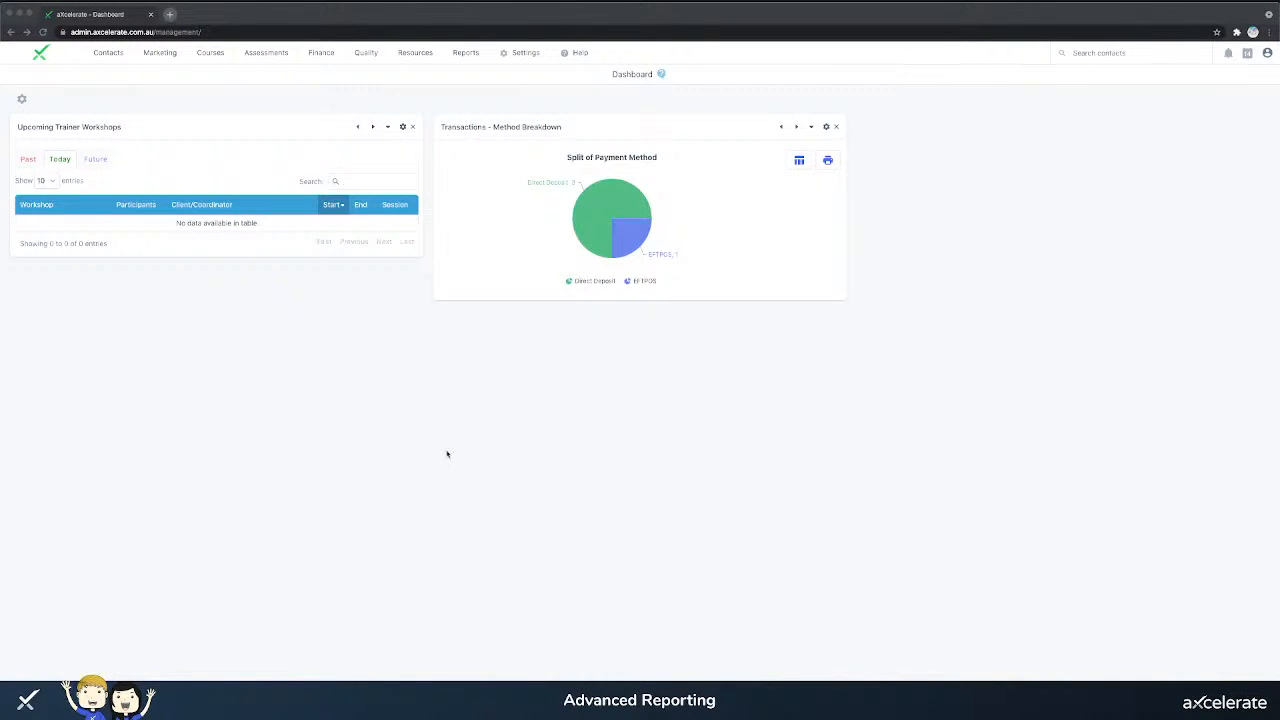
- Search the Report Builder for "portfol" and open the warehoused version of the Contact Portfolio report
{"action": "left_click", "coordinate": [462, 55]}
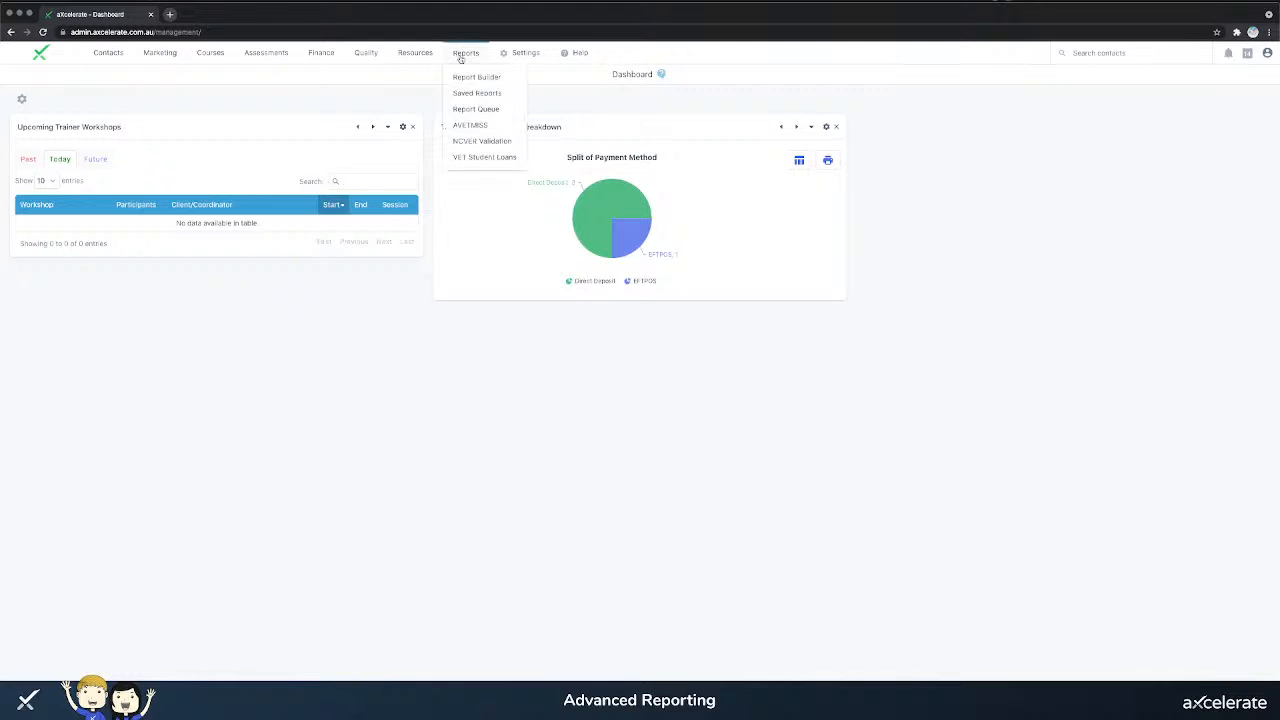
{"action": "left_click", "coordinate": [467, 78]}
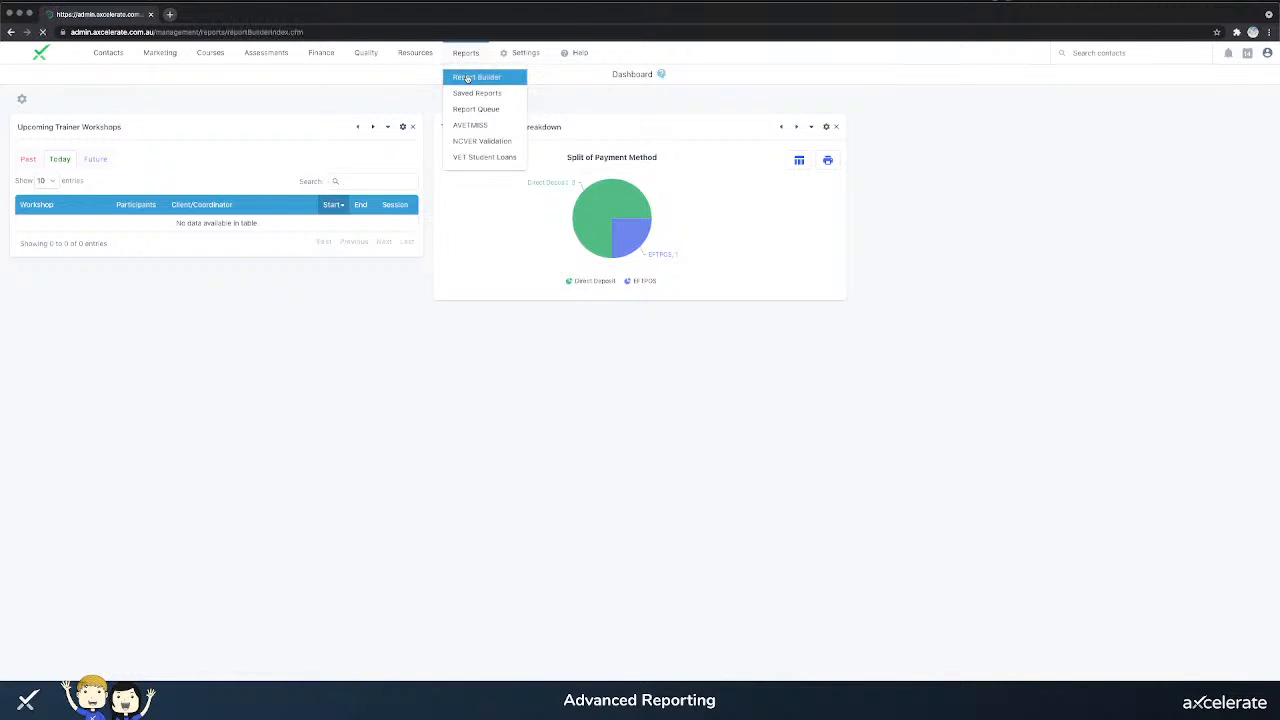
{"action": "left_click", "coordinate": [840, 147]}
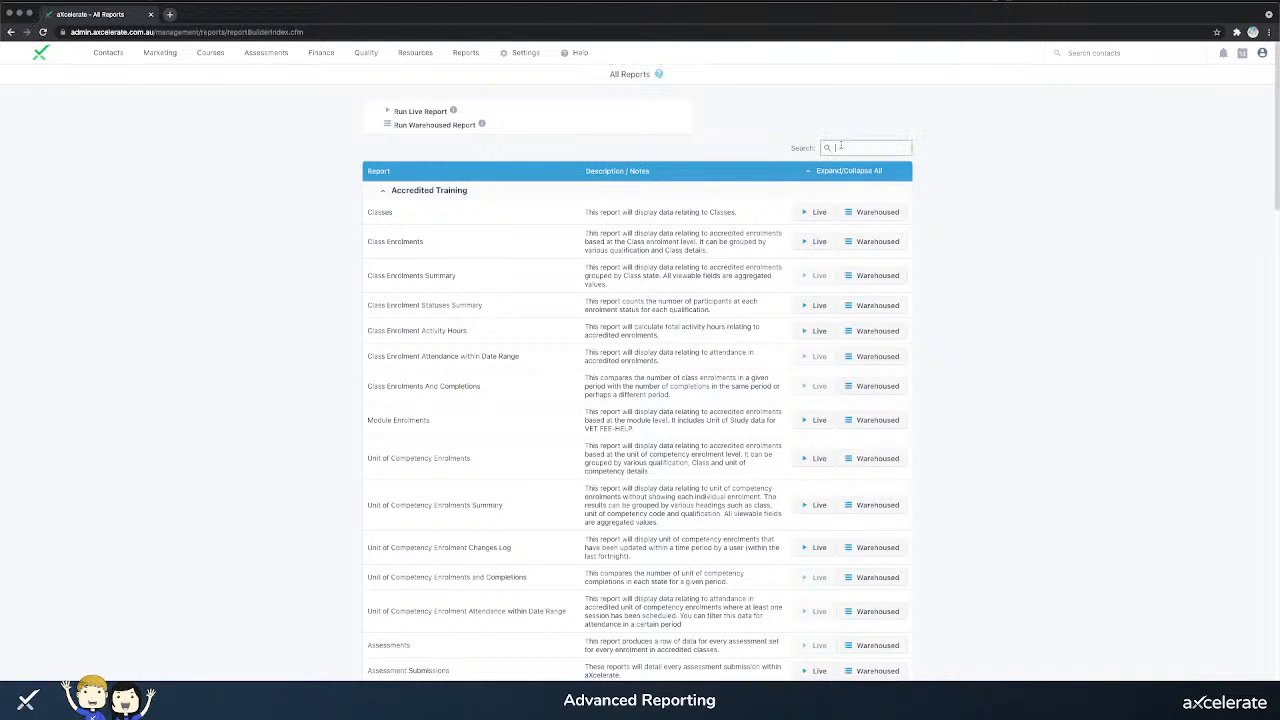
{"action": "type", "text": "perf"}
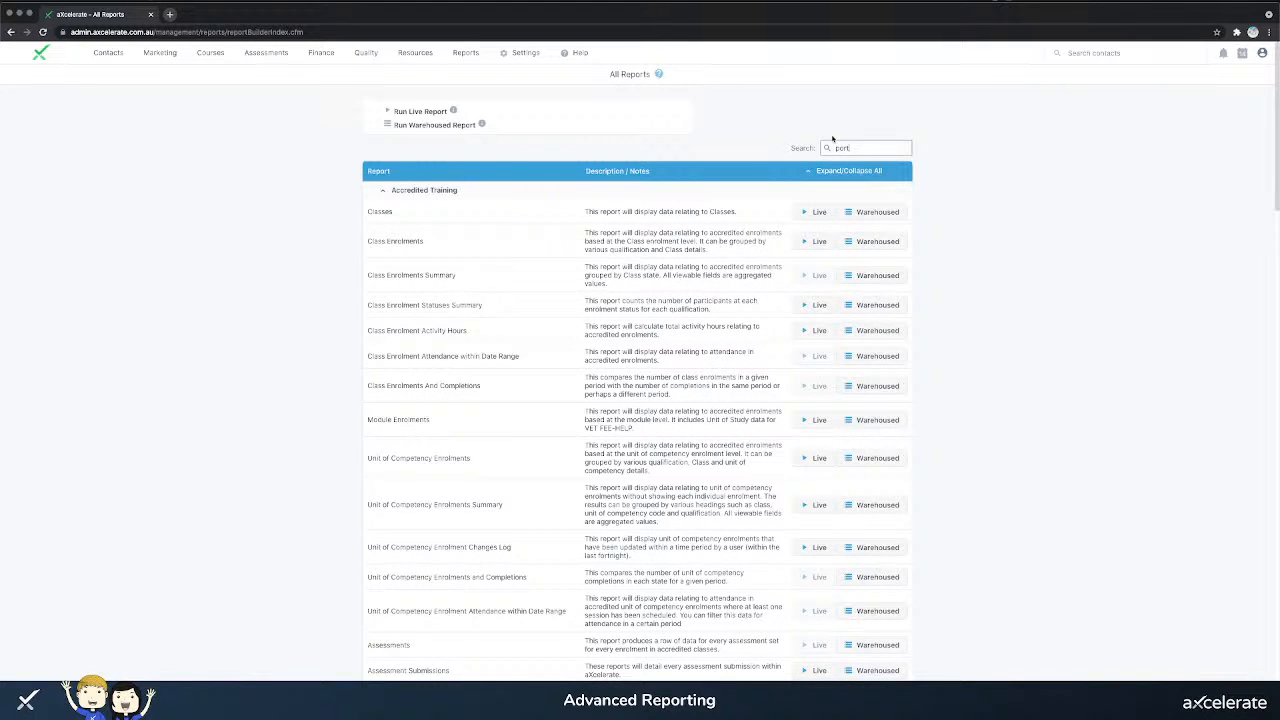
{"action": "type", "text": "fol"}
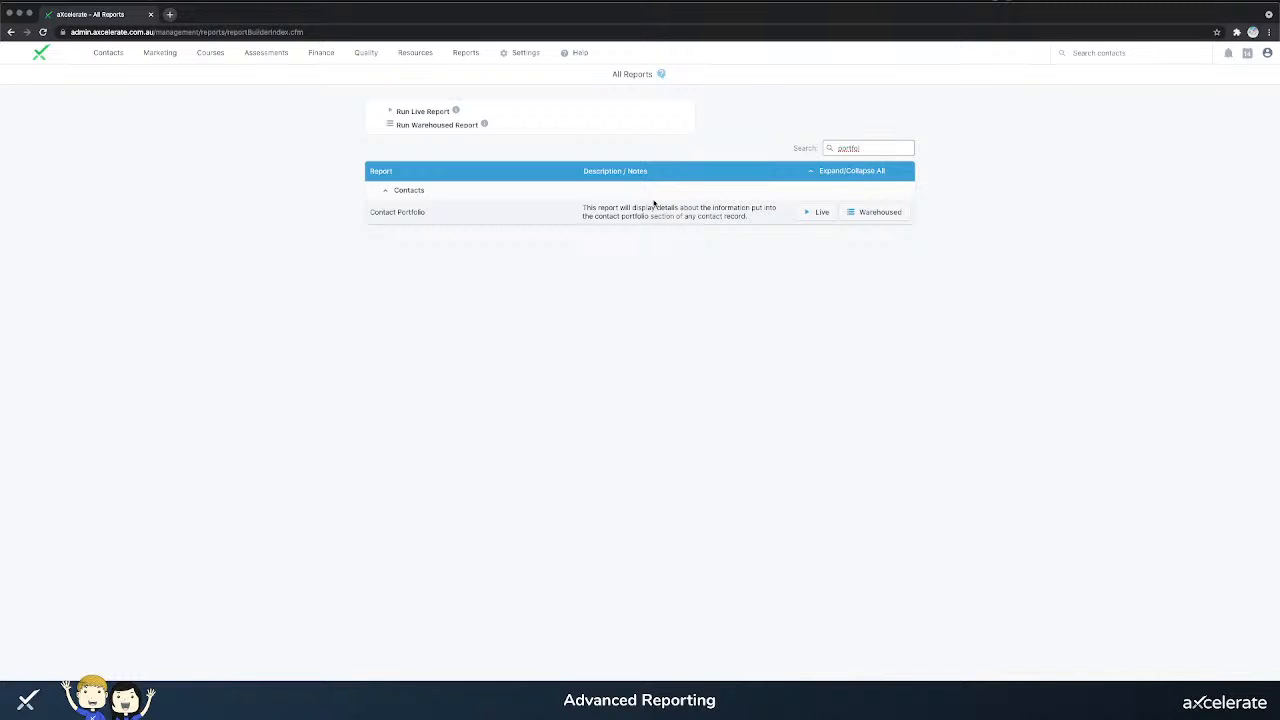
{"action": "left_click", "coordinate": [877, 214]}
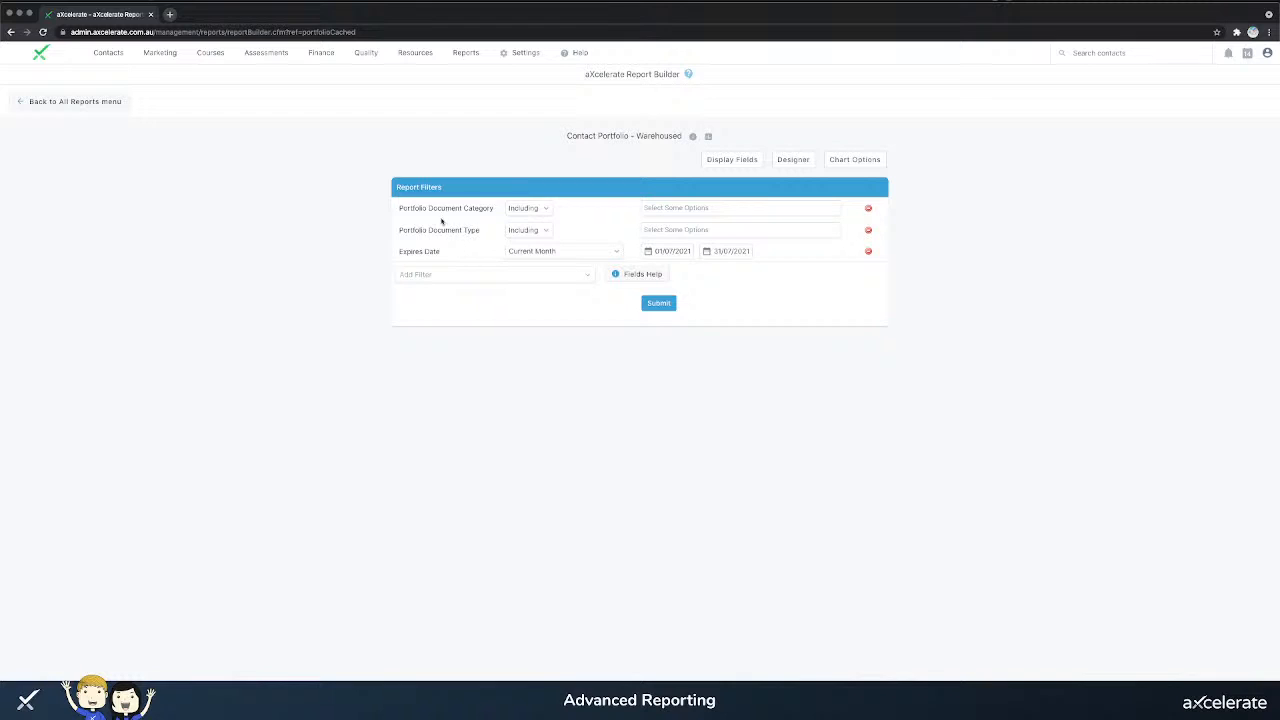
- Remove the Portfolio Document Category filter from the report filters
{"action": "left_click_drag", "start_coordinate": [402, 207], "coordinate": [503, 212]}
{"action": "left_click", "coordinate": [664, 209]}
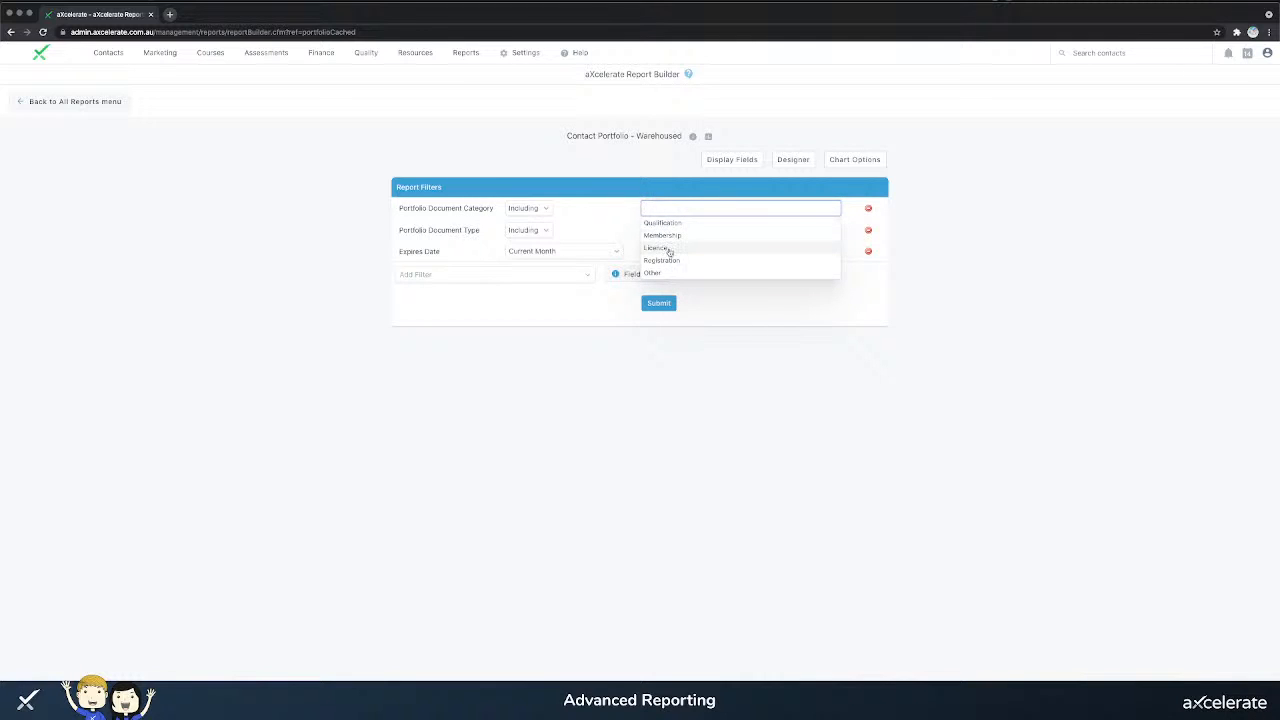
{"action": "left_click", "coordinate": [600, 209]}
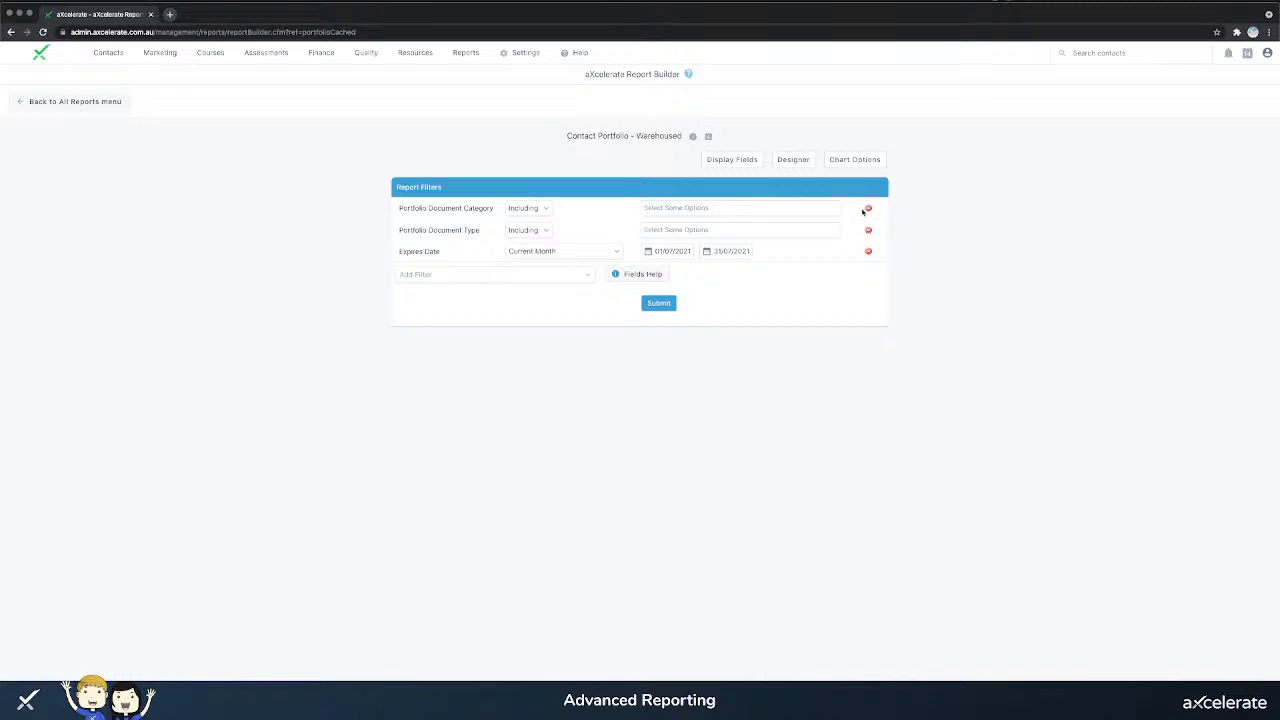
{"action": "left_click", "coordinate": [867, 210]}
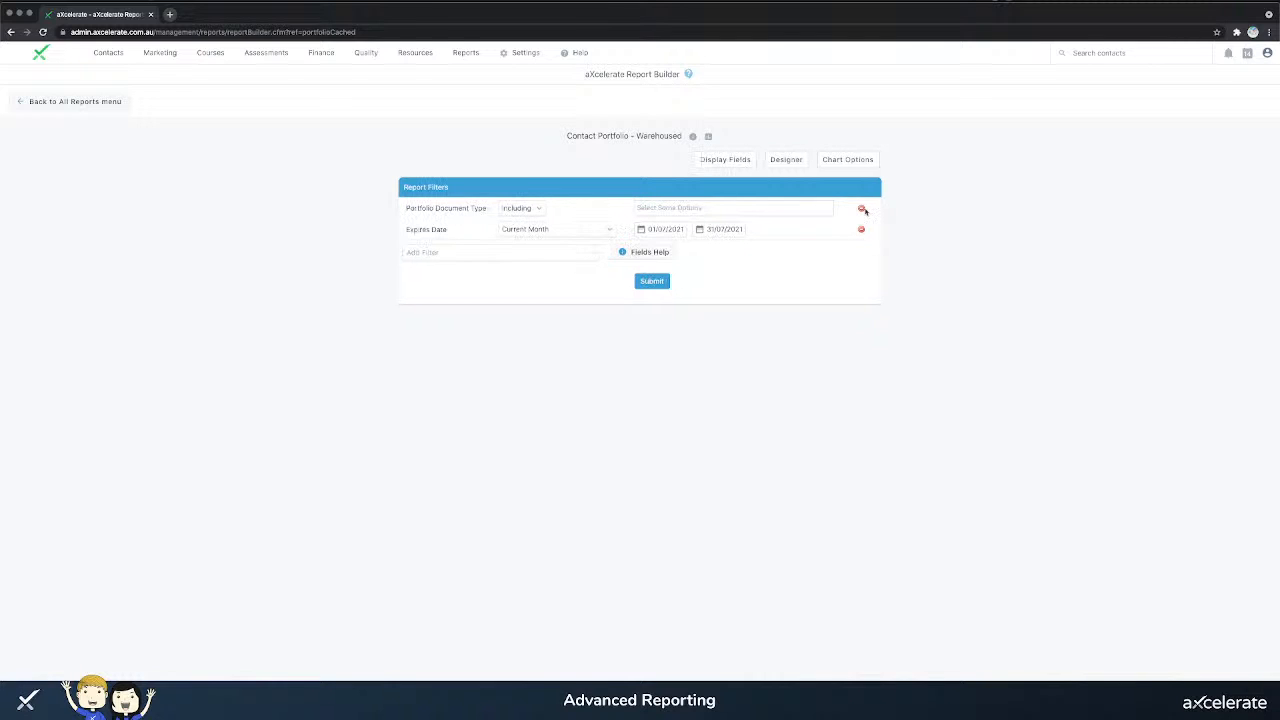
- Set the Portfolio Document Type filter to include Driver's Licence and Blue Card
{"action": "left_click_drag", "start_coordinate": [409, 206], "coordinate": [506, 207]}
{"action": "left_click", "coordinate": [656, 207]}
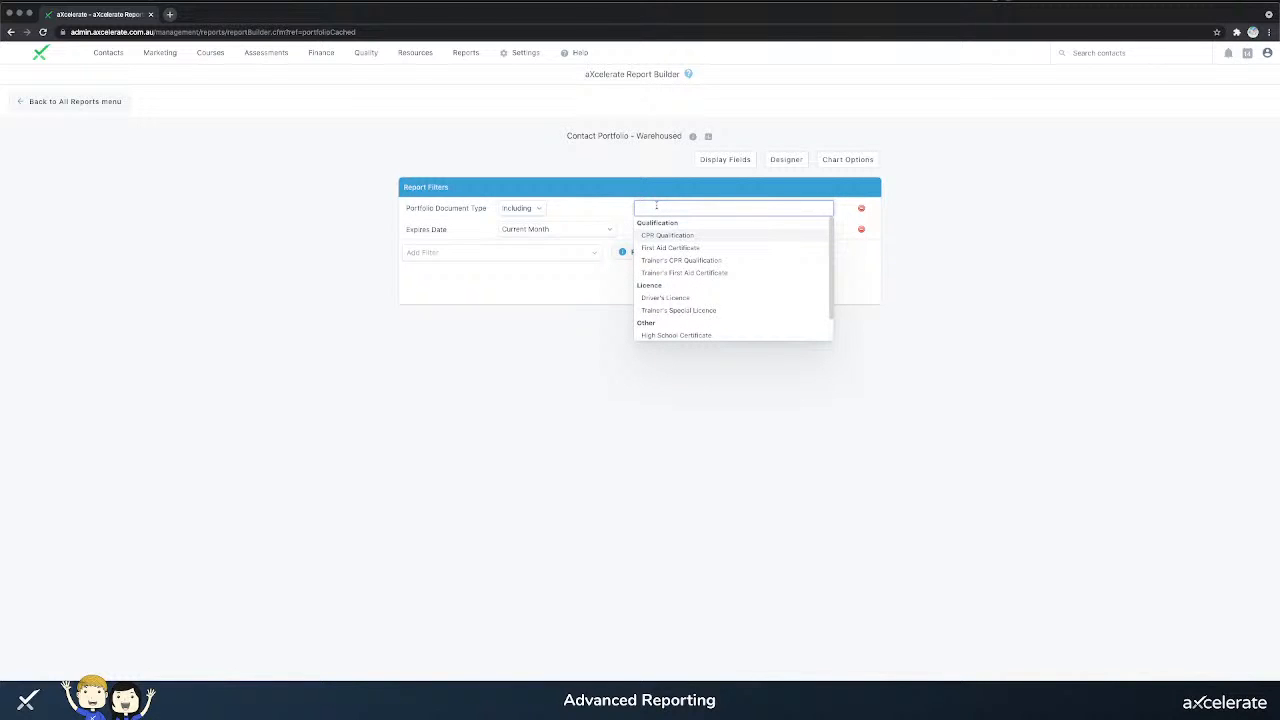
{"action": "left_click", "coordinate": [660, 298]}
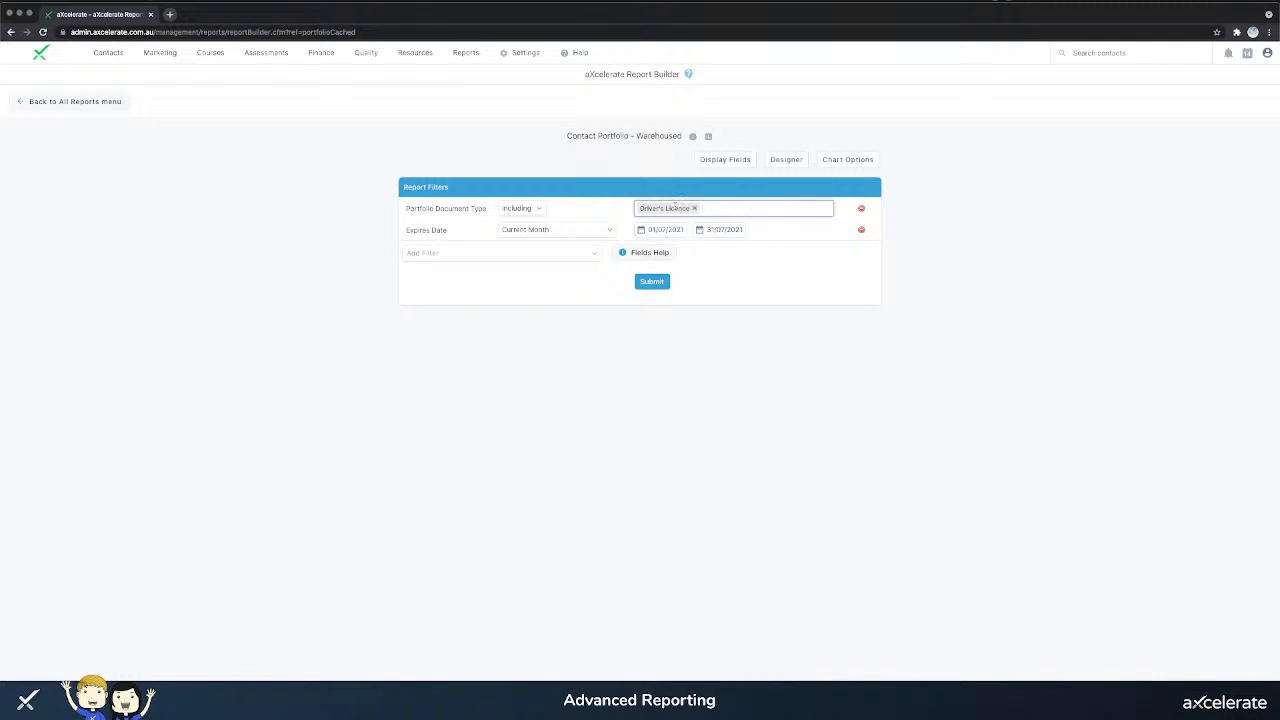
{"action": "left_click", "coordinate": [728, 210]}
{"action": "scroll", "coordinate": [700, 290], "scroll_direction": "down", "scroll_amount": 3}
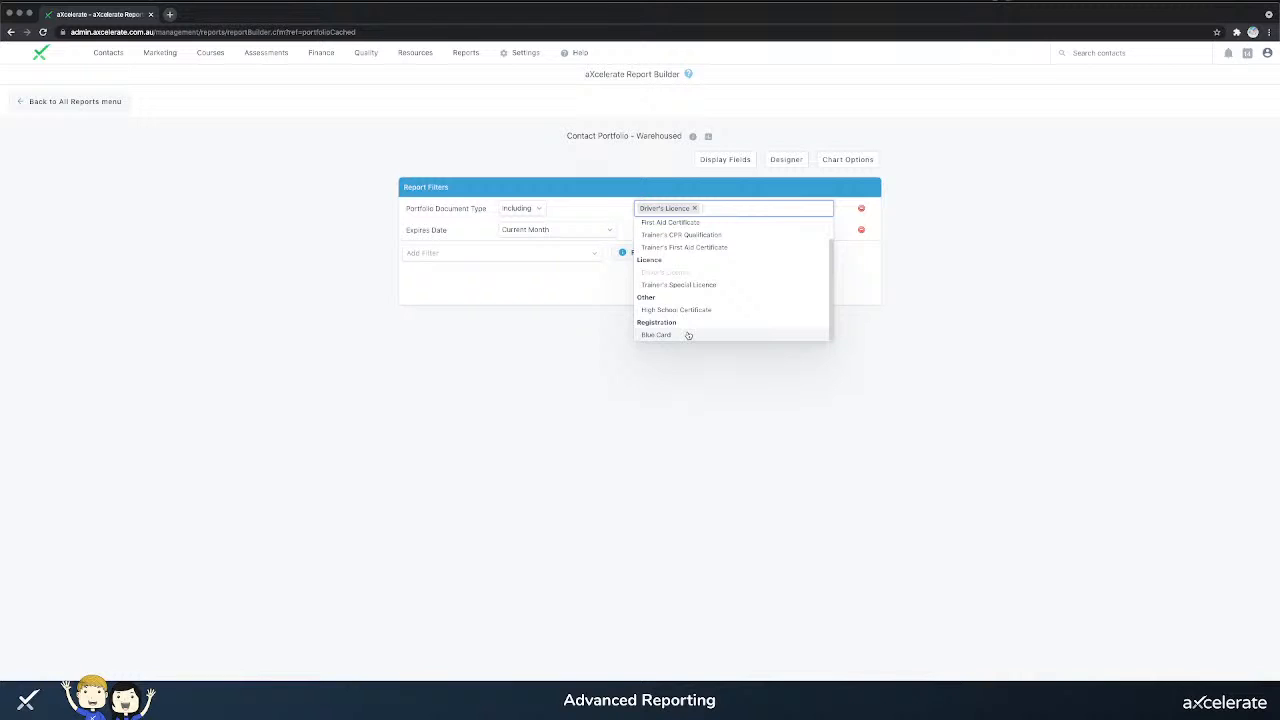
{"action": "left_click", "coordinate": [688, 335]}
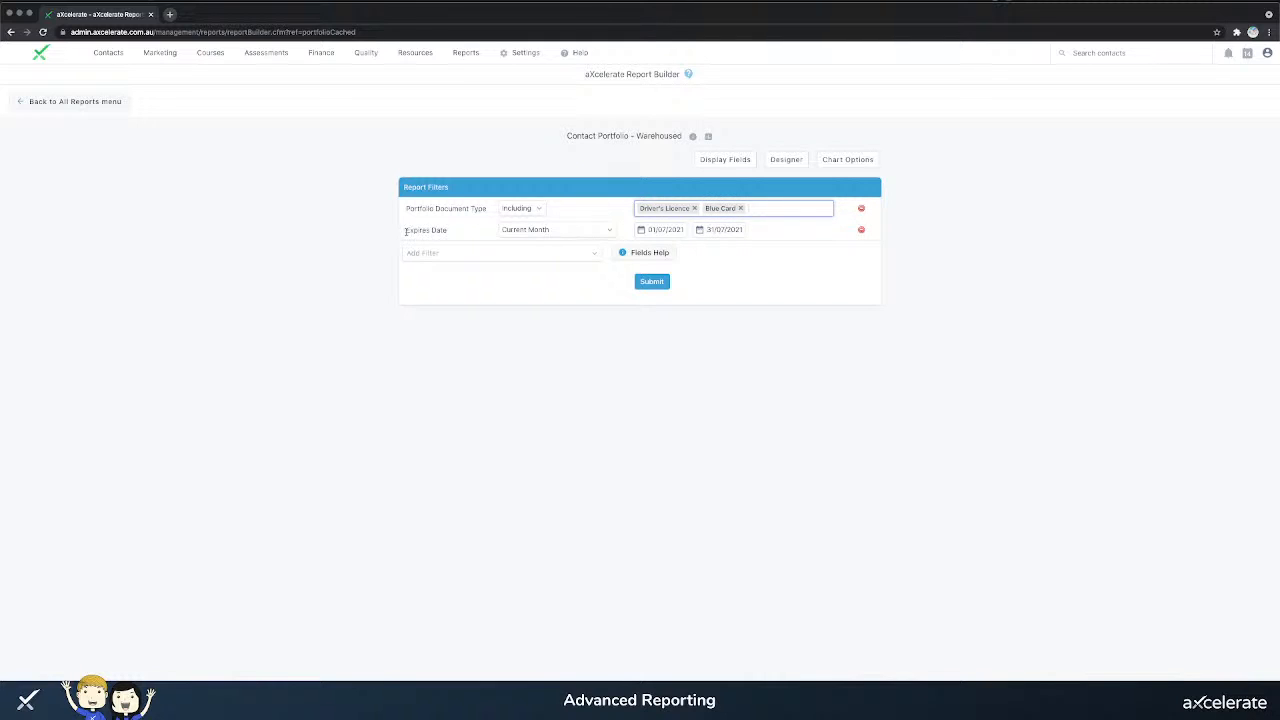
- Set the Expires Date filter to Current Year
{"action": "left_click_drag", "start_coordinate": [406, 231], "coordinate": [458, 234]}
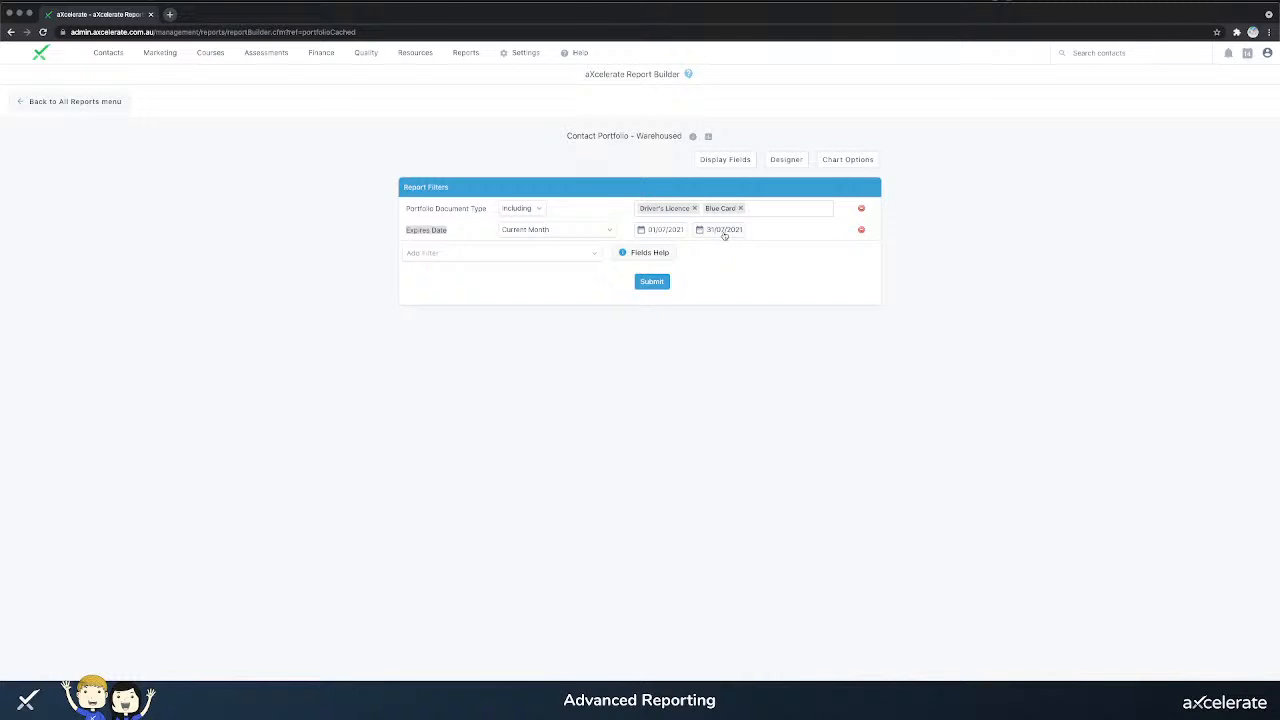
{"action": "left_click", "coordinate": [603, 231]}
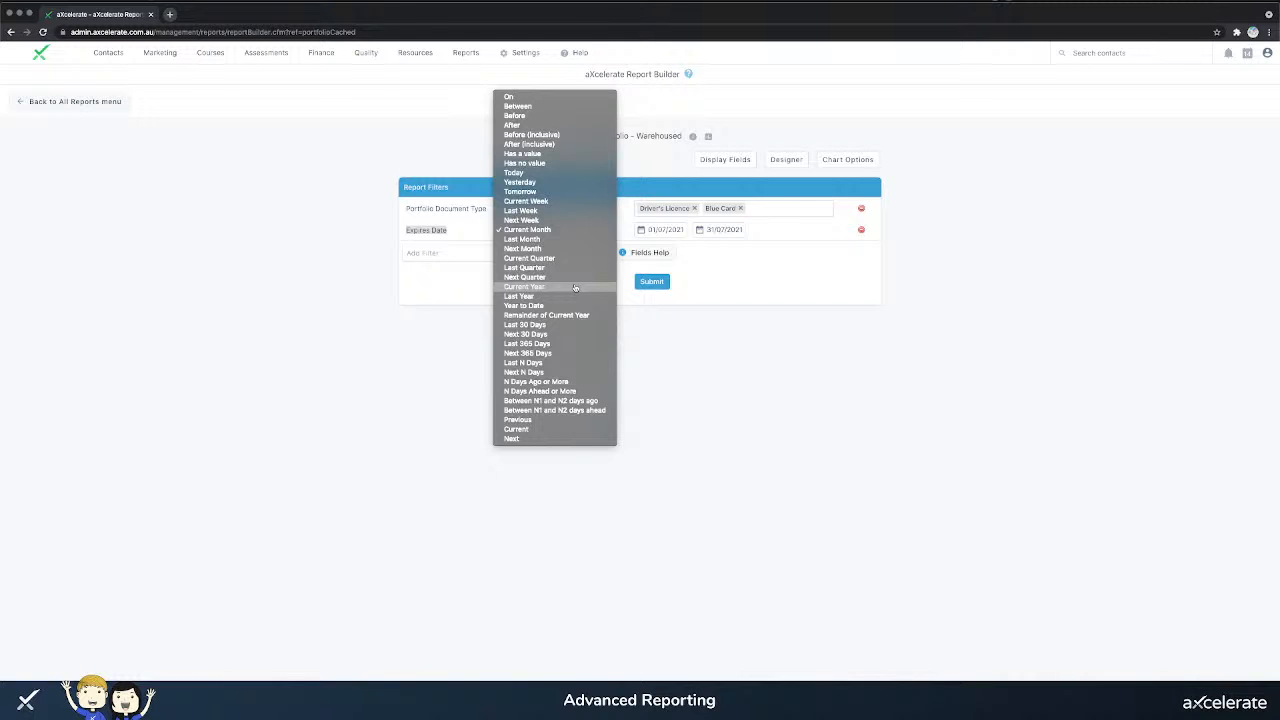
{"action": "left_click", "coordinate": [575, 288]}
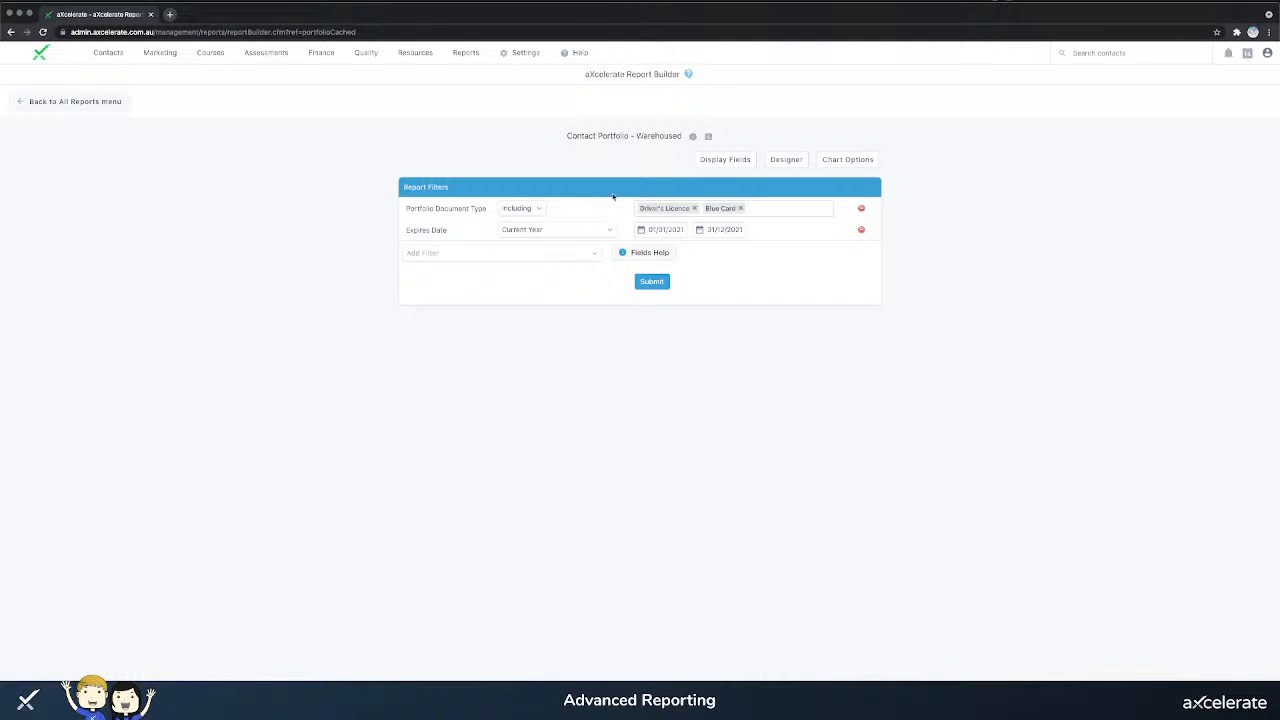
- Review and accept the report's existing display fields, and run the Contact Portfolio report
{"action": "left_click", "coordinate": [726, 162]}
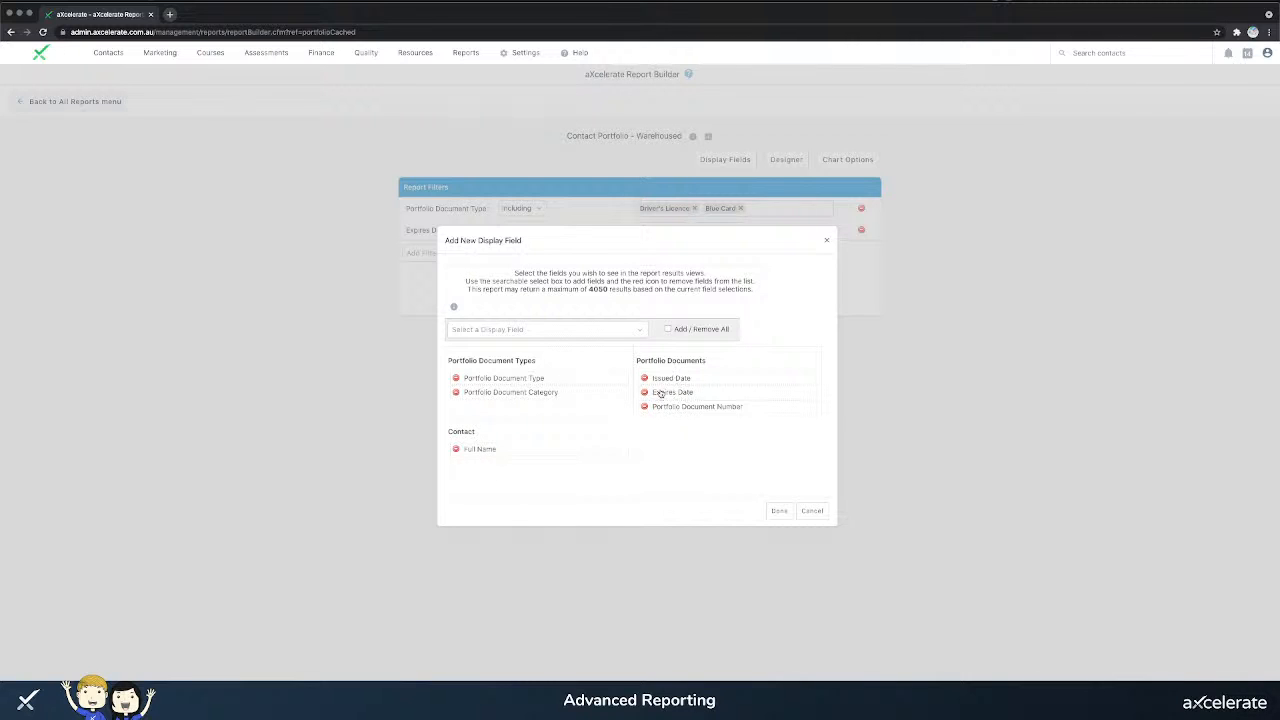
{"action": "left_click", "coordinate": [778, 511]}
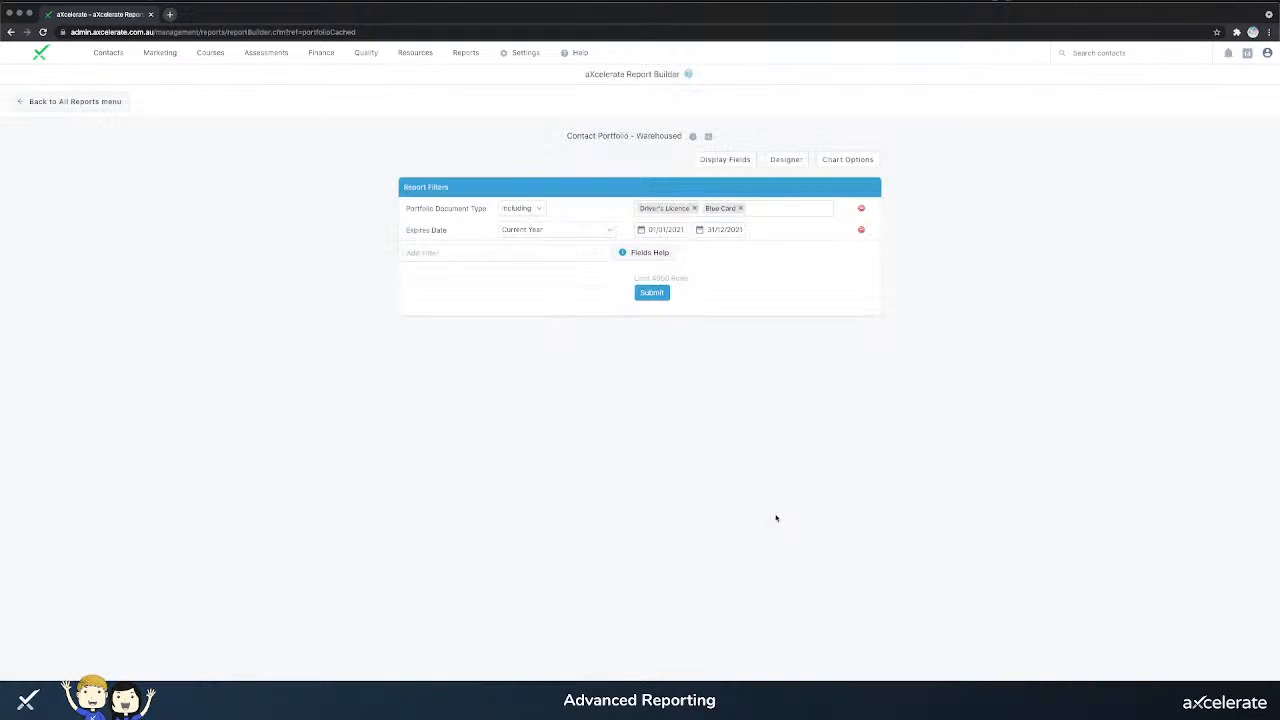
{"action": "left_click", "coordinate": [645, 293]}
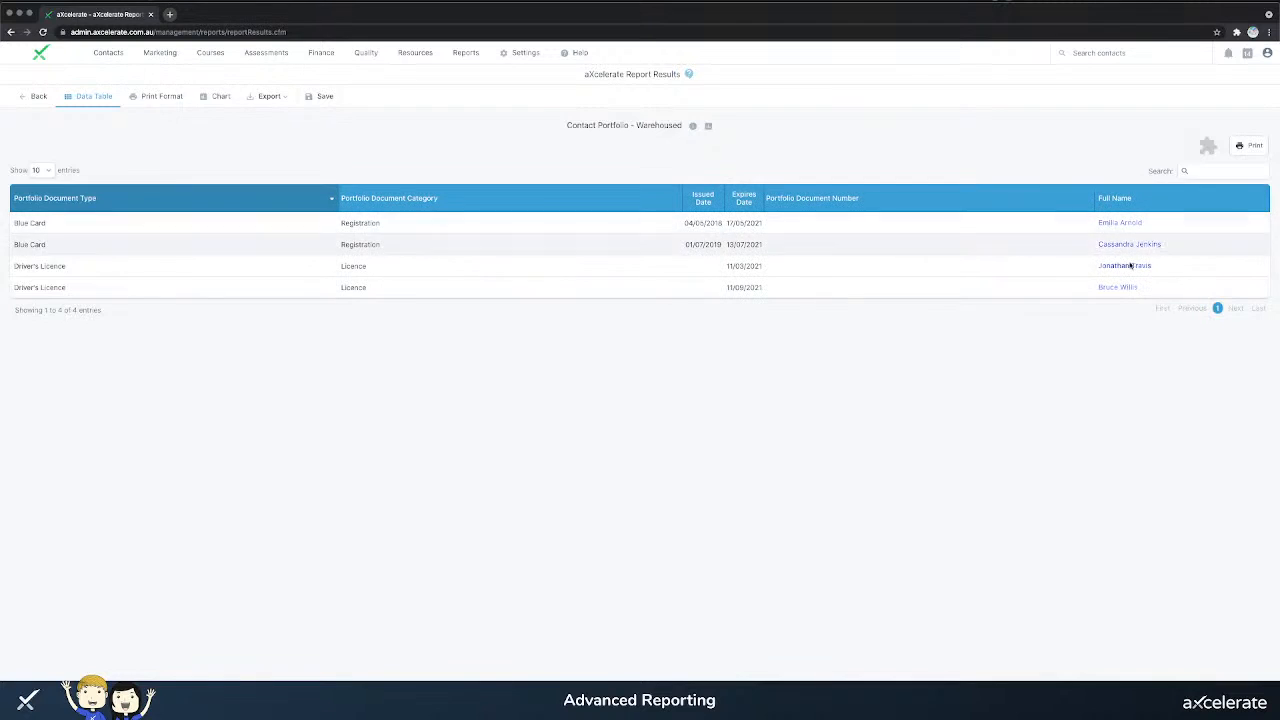
- Examine the expiry dates and document types of the Blue Card and Driver's Licence entries in the report results
{"action": "triple_click", "coordinate": [744, 222]}
{"action": "triple_click", "coordinate": [739, 247]}
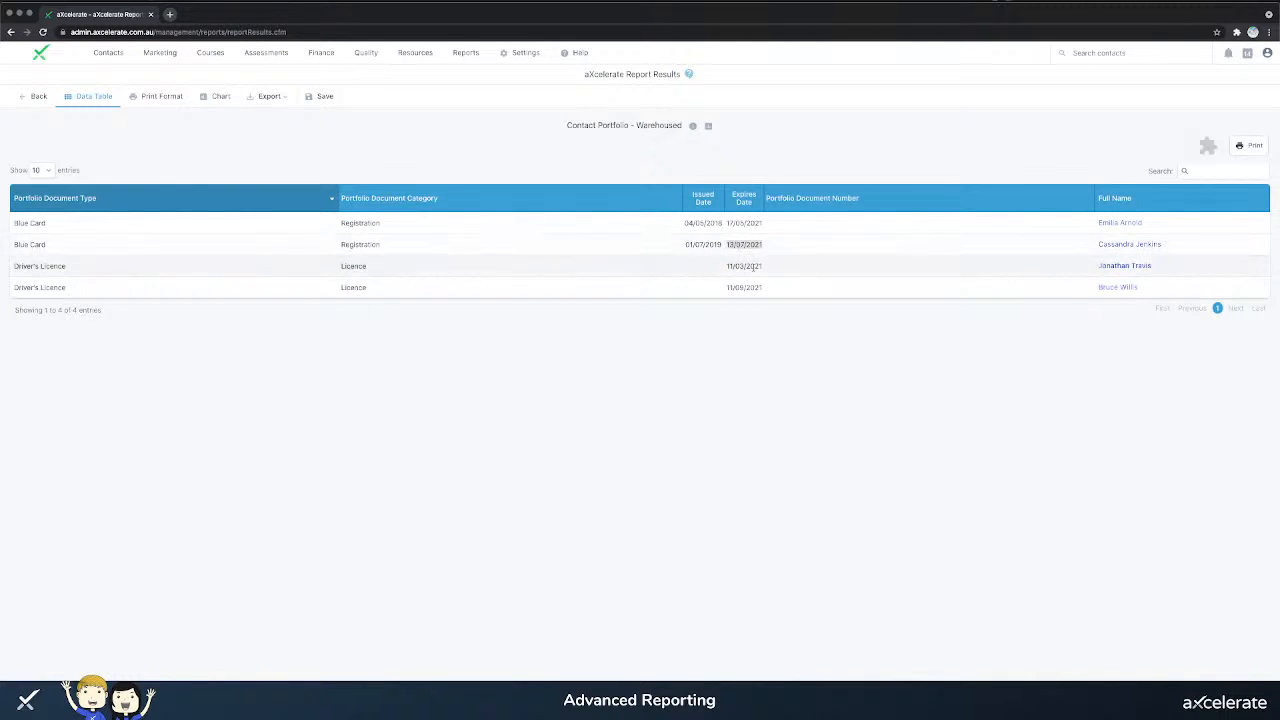
{"action": "left_click", "coordinate": [740, 293]}
{"action": "triple_click", "coordinate": [739, 289]}
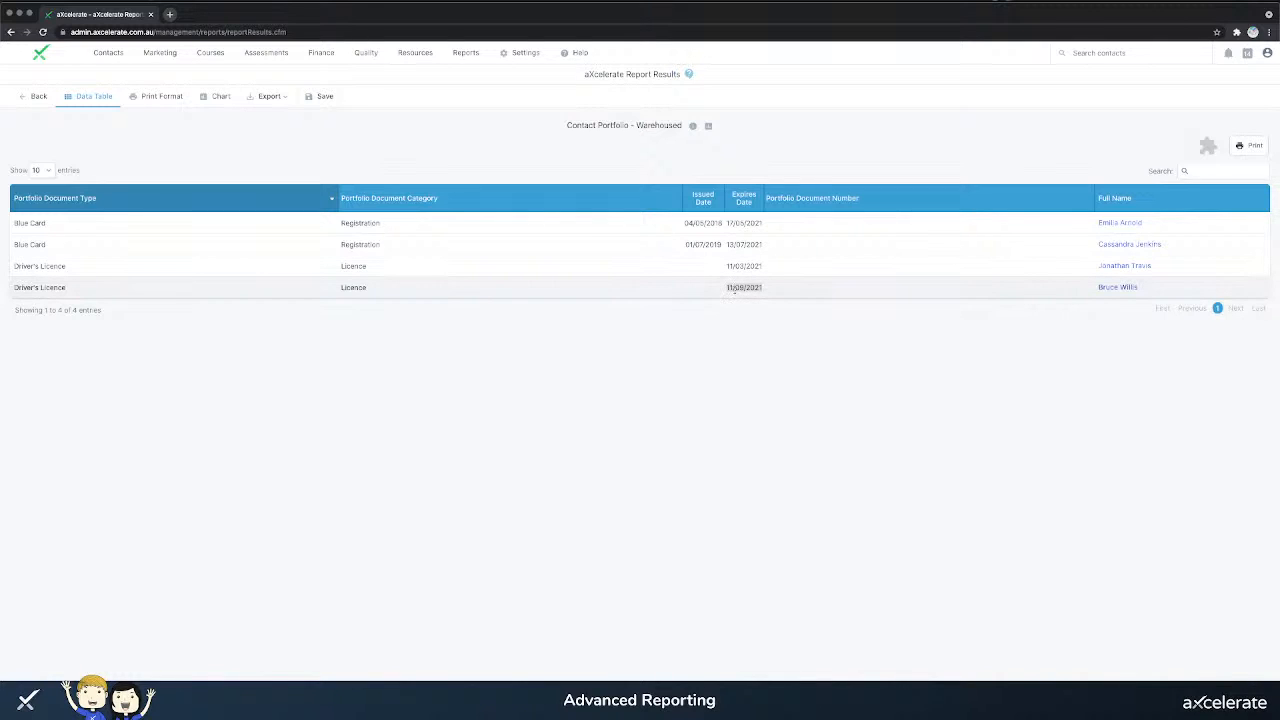
{"action": "left_click", "coordinate": [735, 289]}
{"action": "left_click_drag", "start_coordinate": [734, 289], "coordinate": [750, 287]}
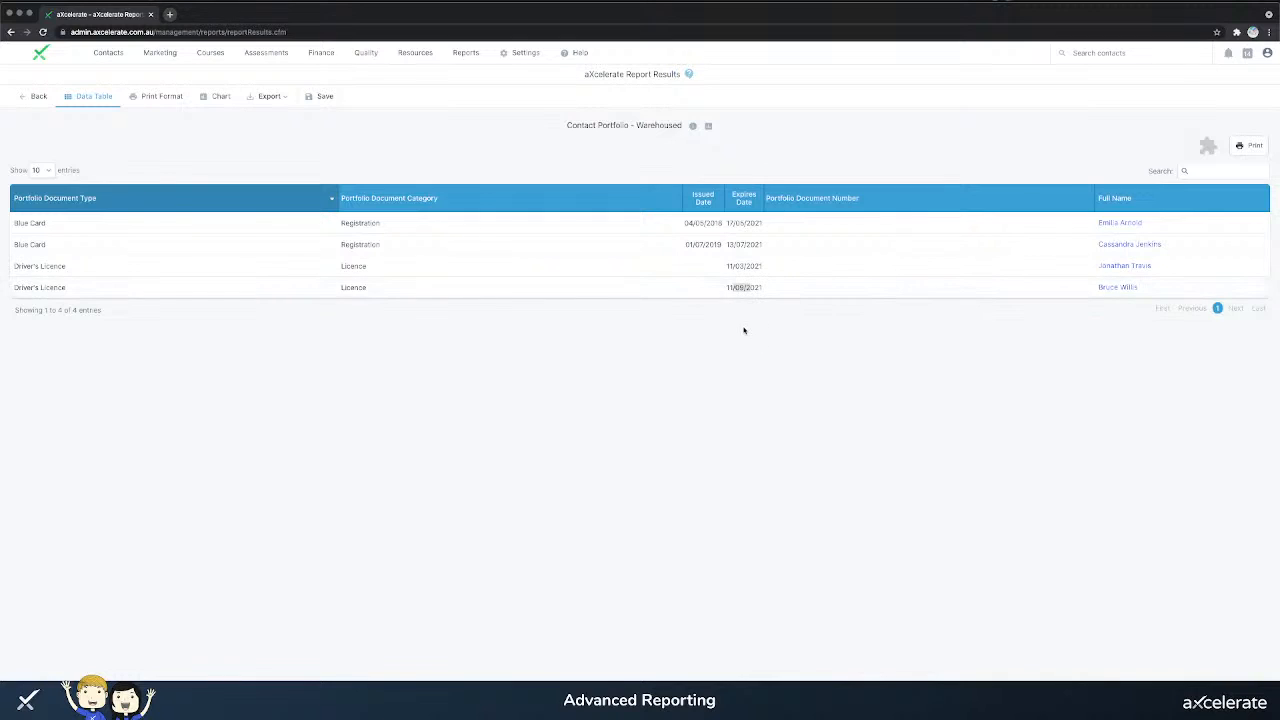
{"action": "left_click", "coordinate": [744, 330]}
{"action": "left_click_drag", "start_coordinate": [564, 129], "coordinate": [621, 132]}
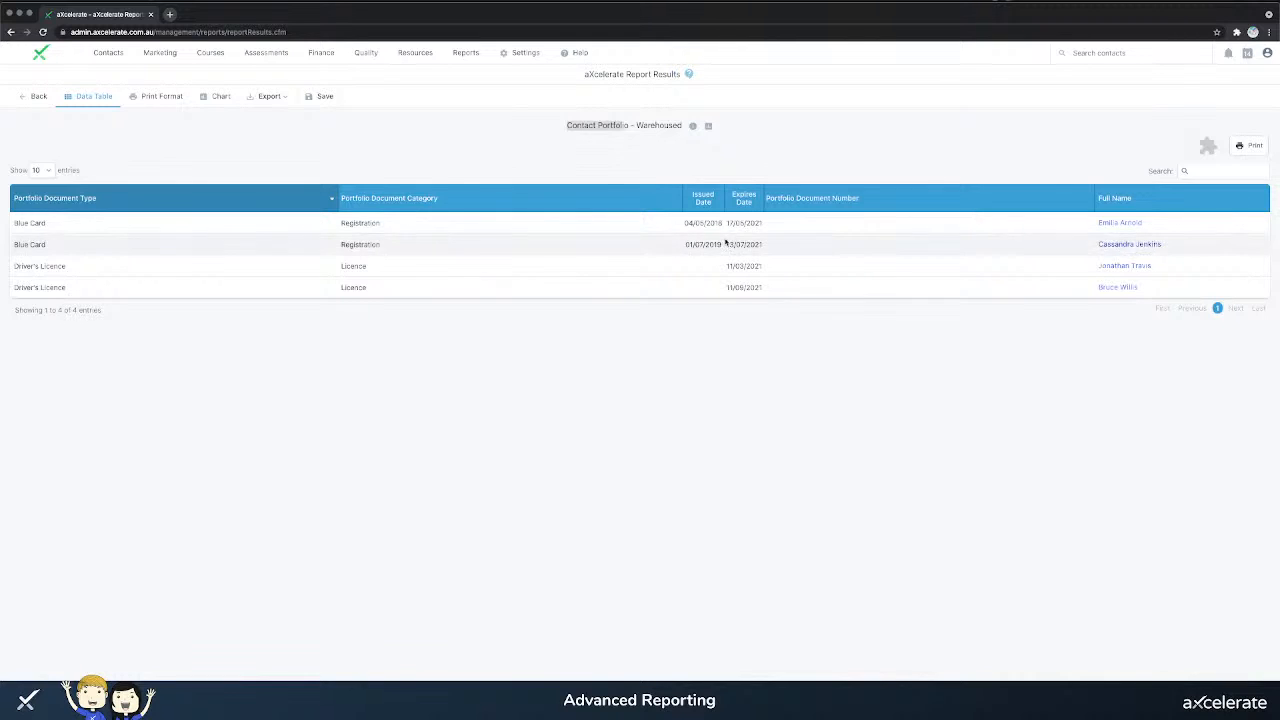
{"action": "left_click_drag", "start_coordinate": [573, 127], "coordinate": [633, 243]}
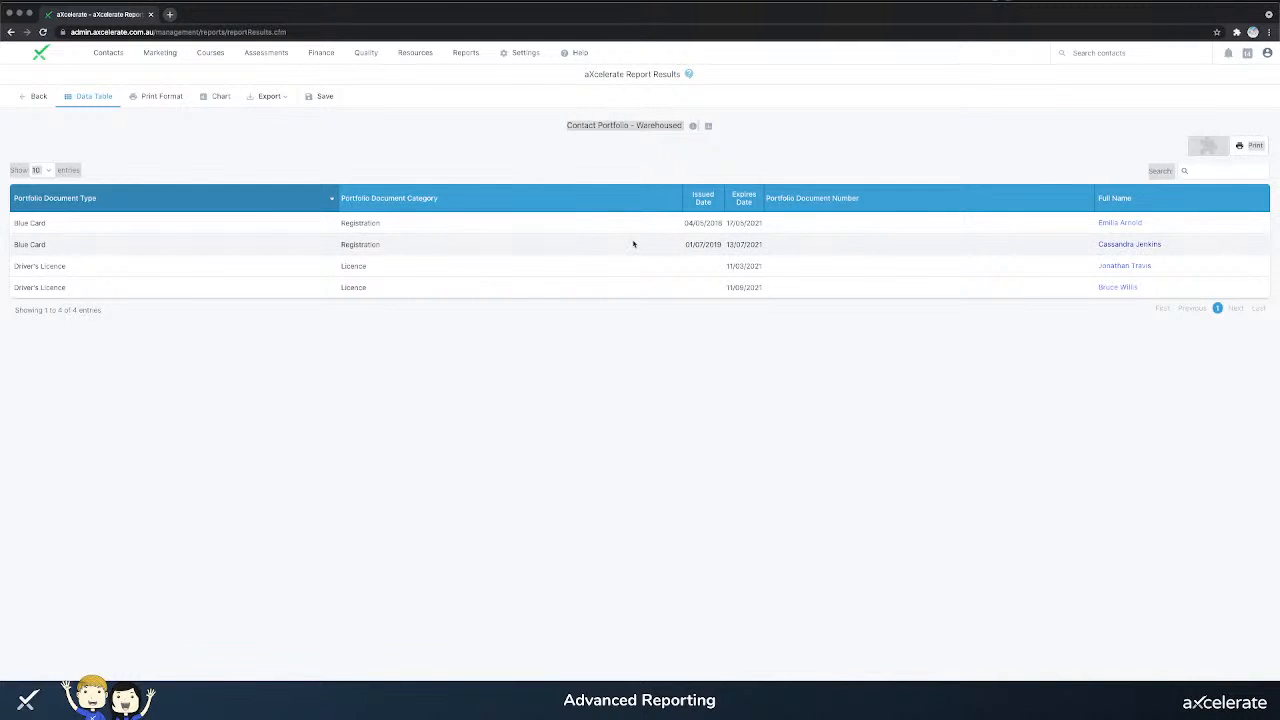
{"action": "left_click", "coordinate": [585, 151]}
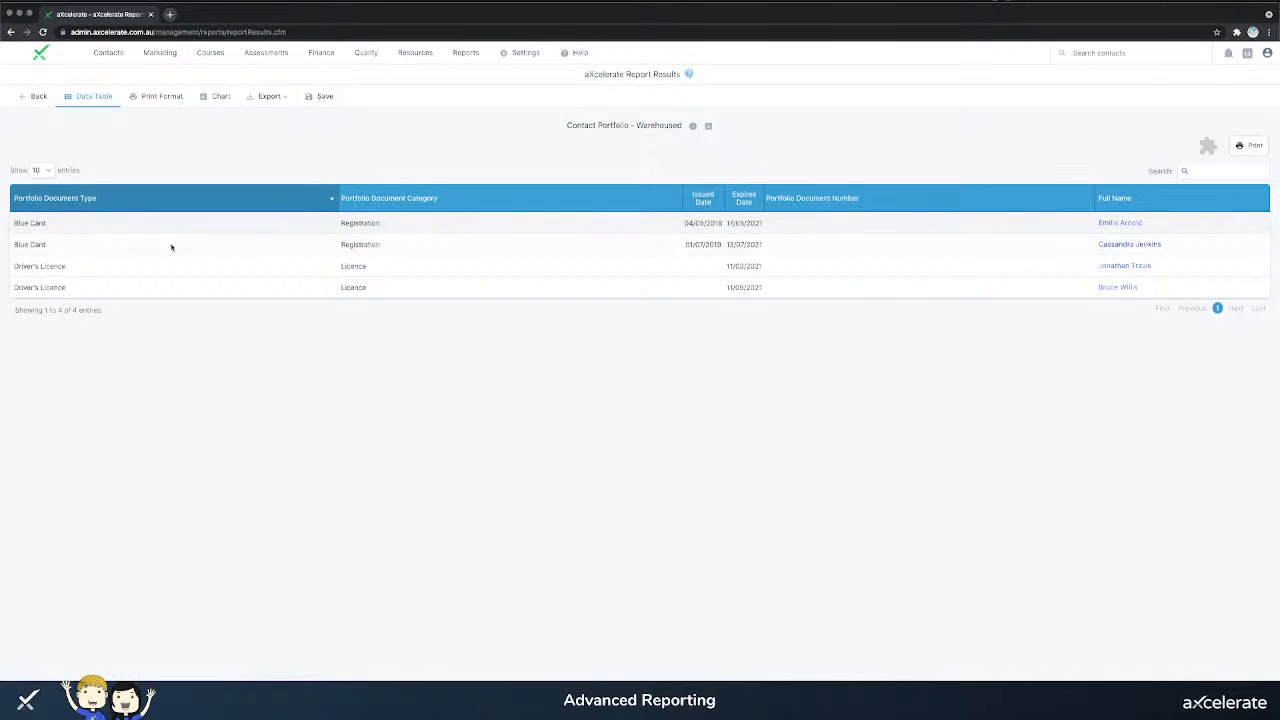
{"action": "left_click_drag", "start_coordinate": [8, 218], "coordinate": [48, 246]}
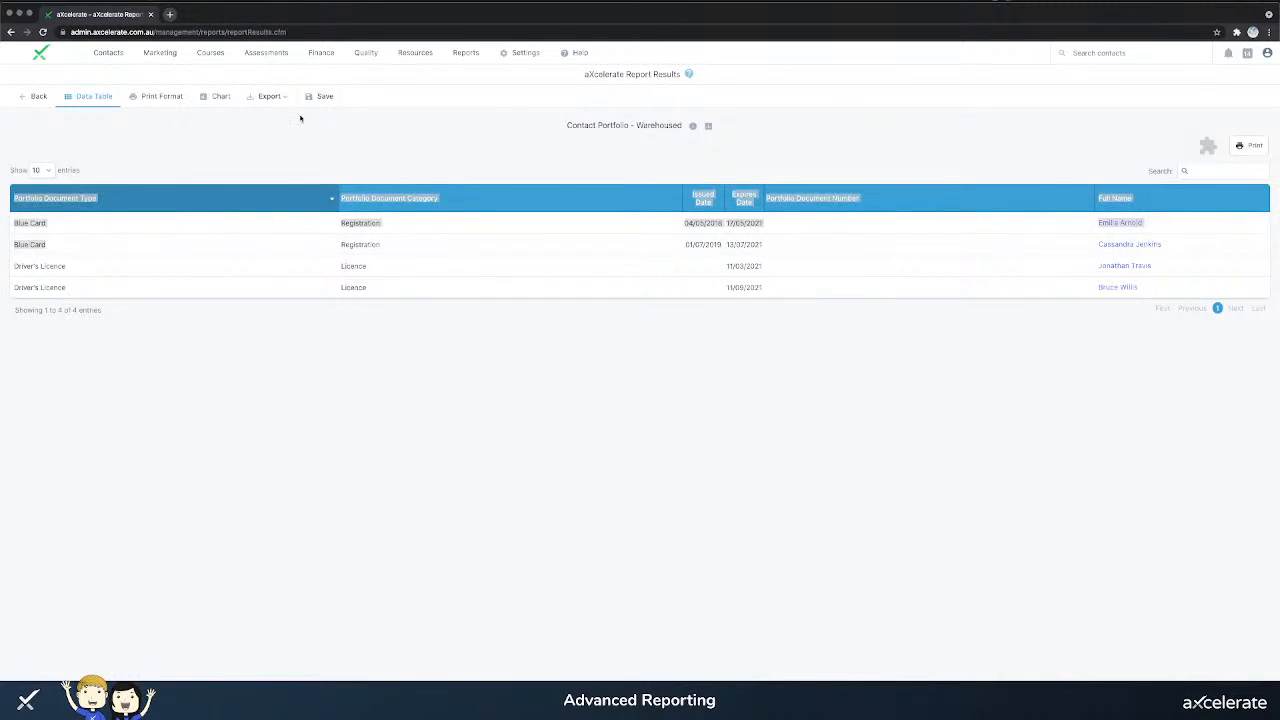
{"action": "left_click", "coordinate": [302, 117]}
- Open the class matrix of the accredited training class Diploma of Business 2020 (Online)
{"action": "mouse_move", "coordinate": [524, 56]}
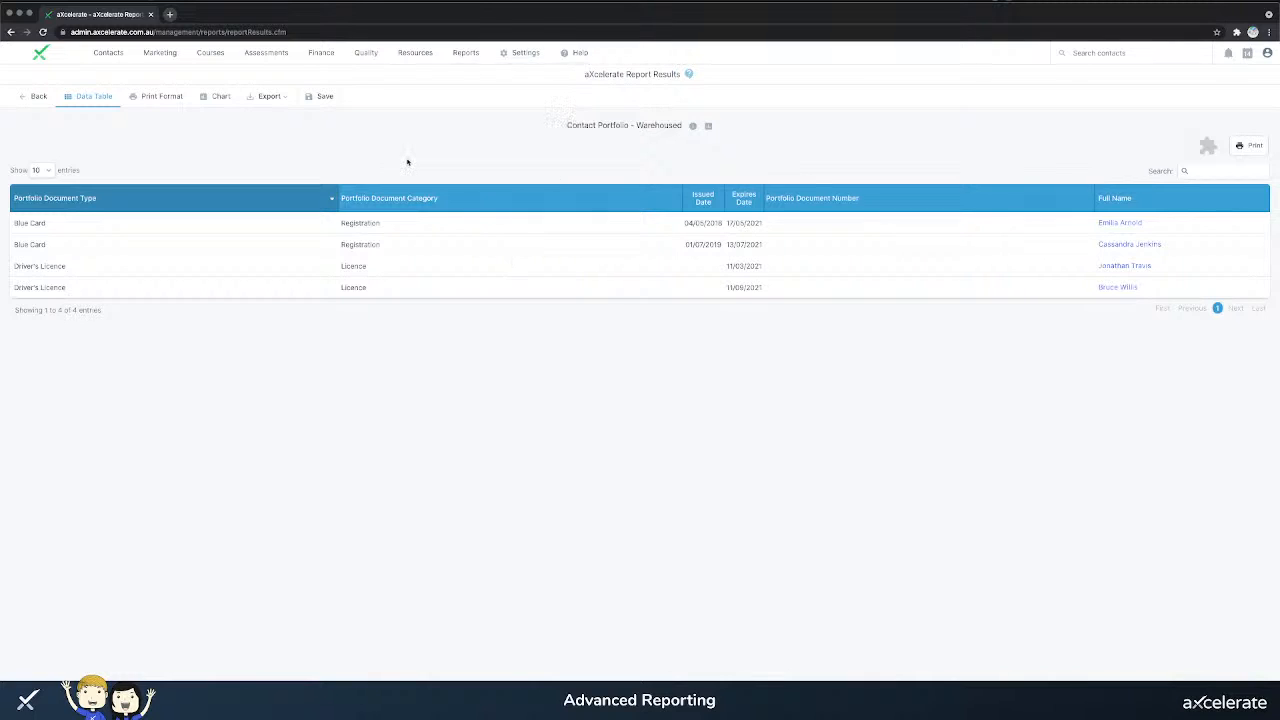
{"action": "mouse_move", "coordinate": [211, 58]}
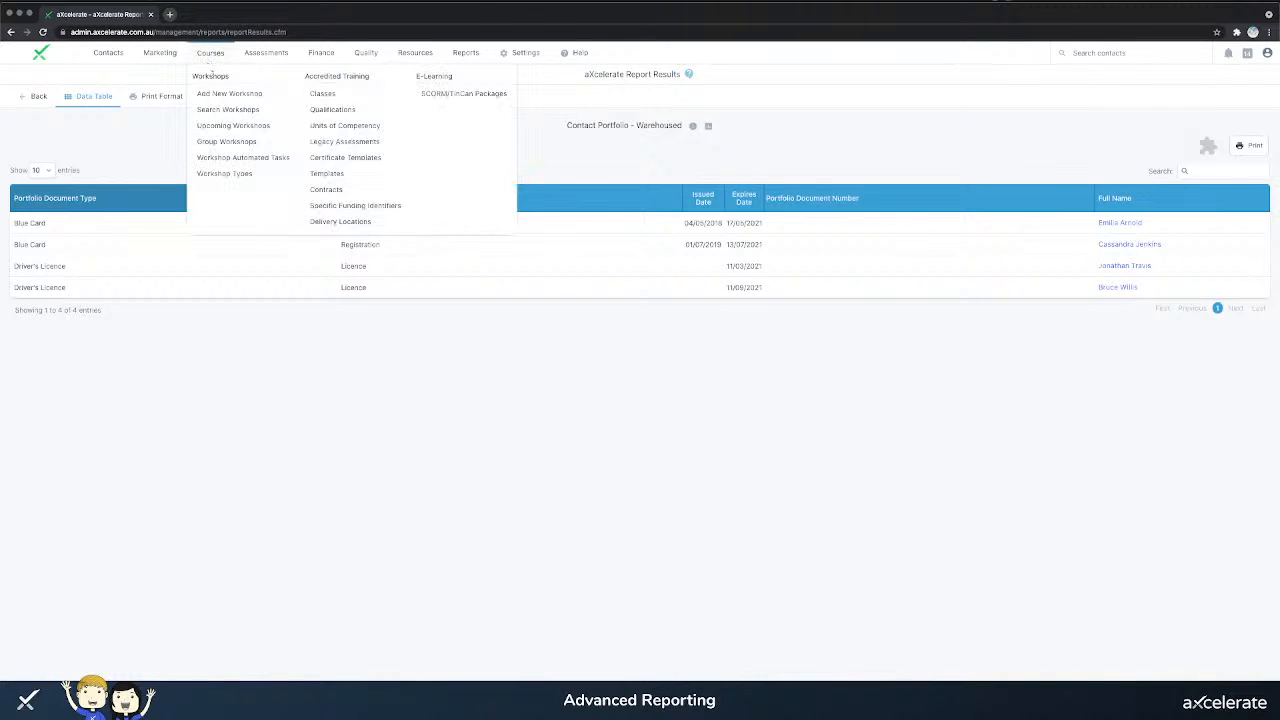
{"action": "left_click", "coordinate": [339, 94]}
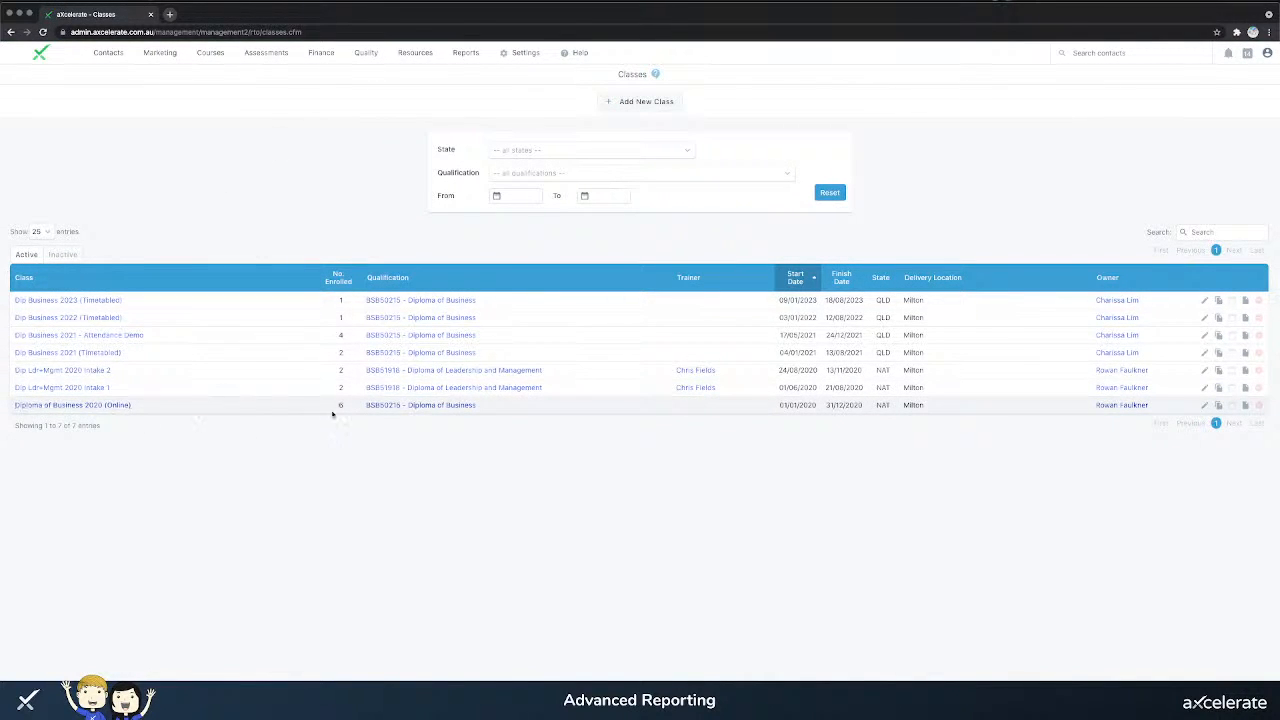
{"action": "left_click", "coordinate": [120, 410]}
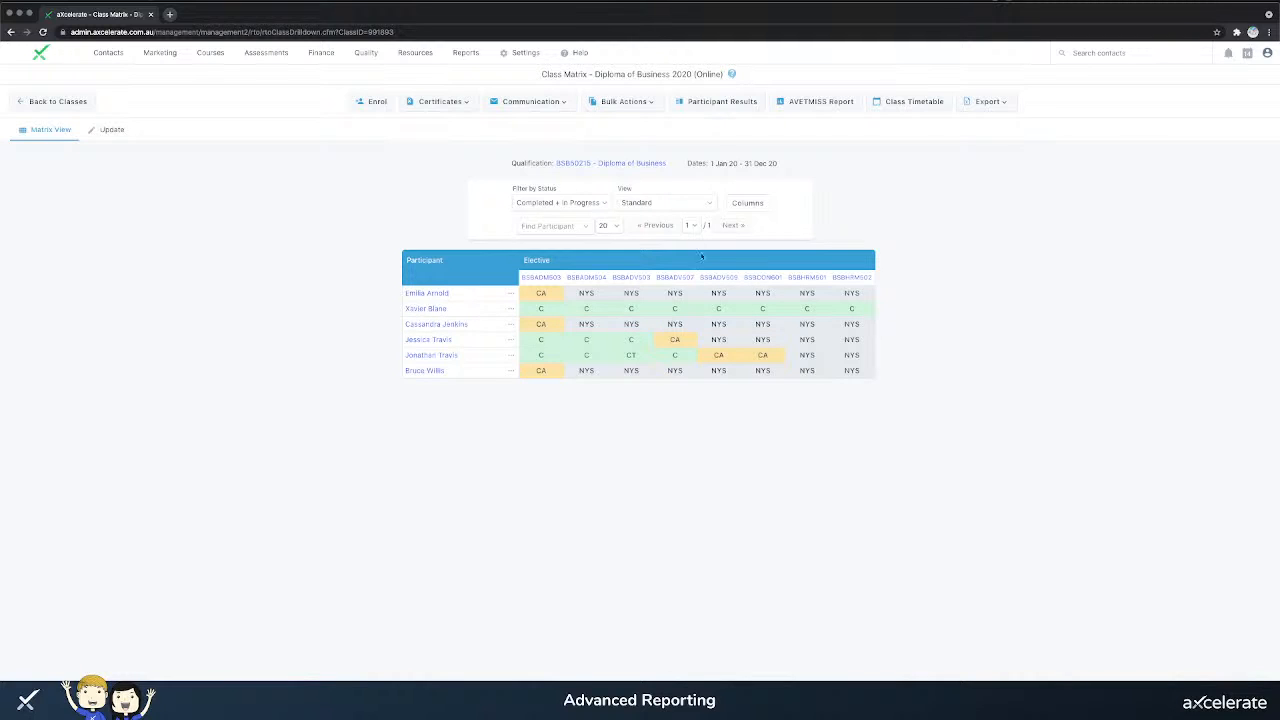
- Switch the class matrix to the Portfolio Checklist view with the Student Document Checklist and inspect its document columns
{"action": "left_click", "coordinate": [666, 202]}
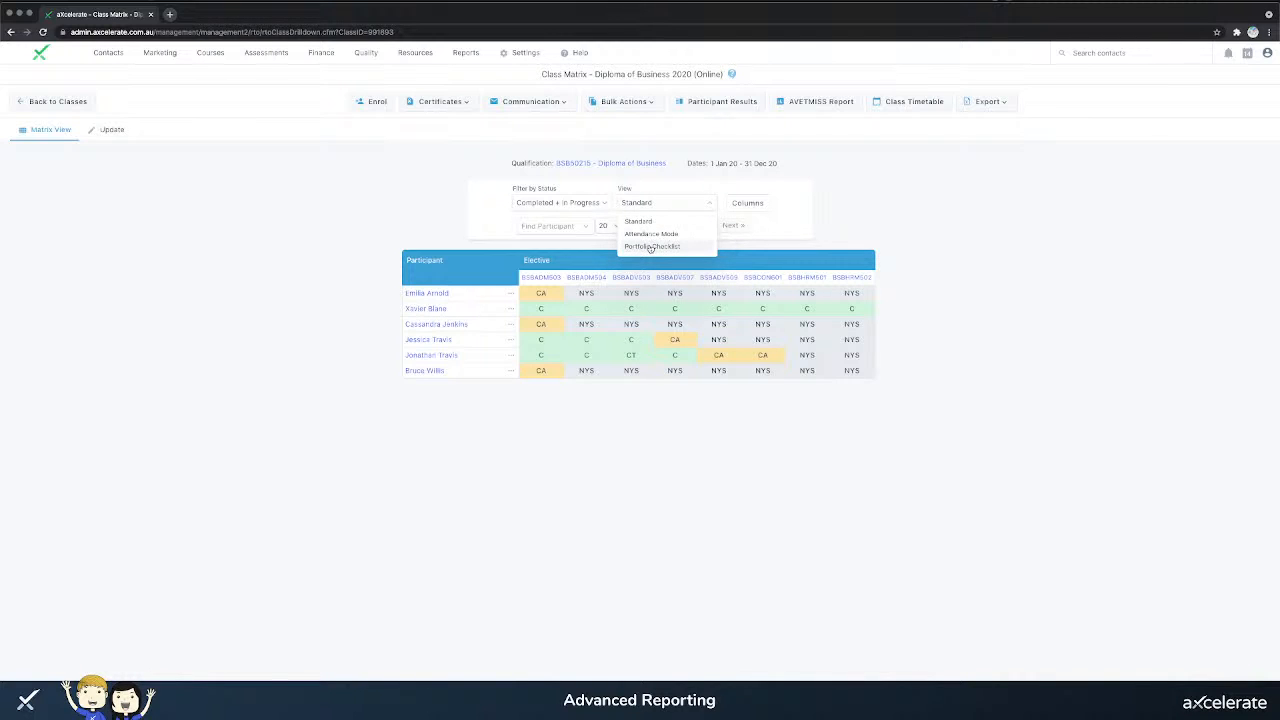
{"action": "left_click", "coordinate": [651, 247]}
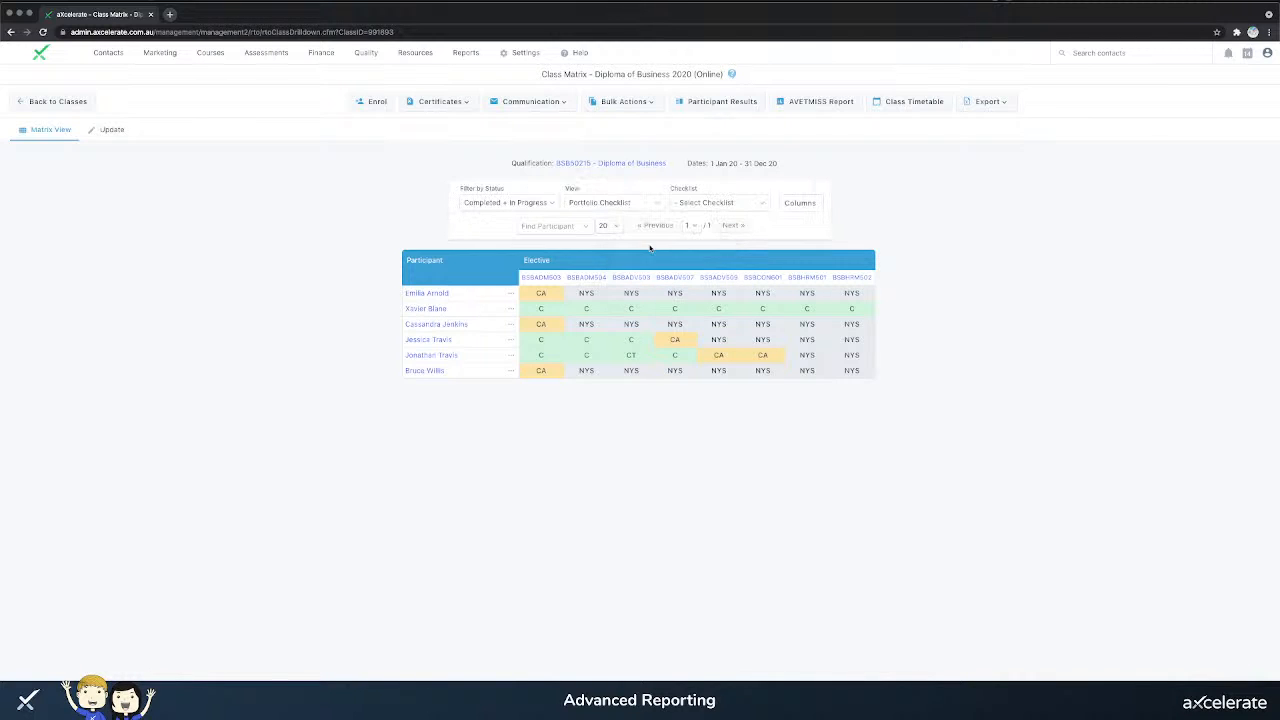
{"action": "left_click", "coordinate": [712, 203]}
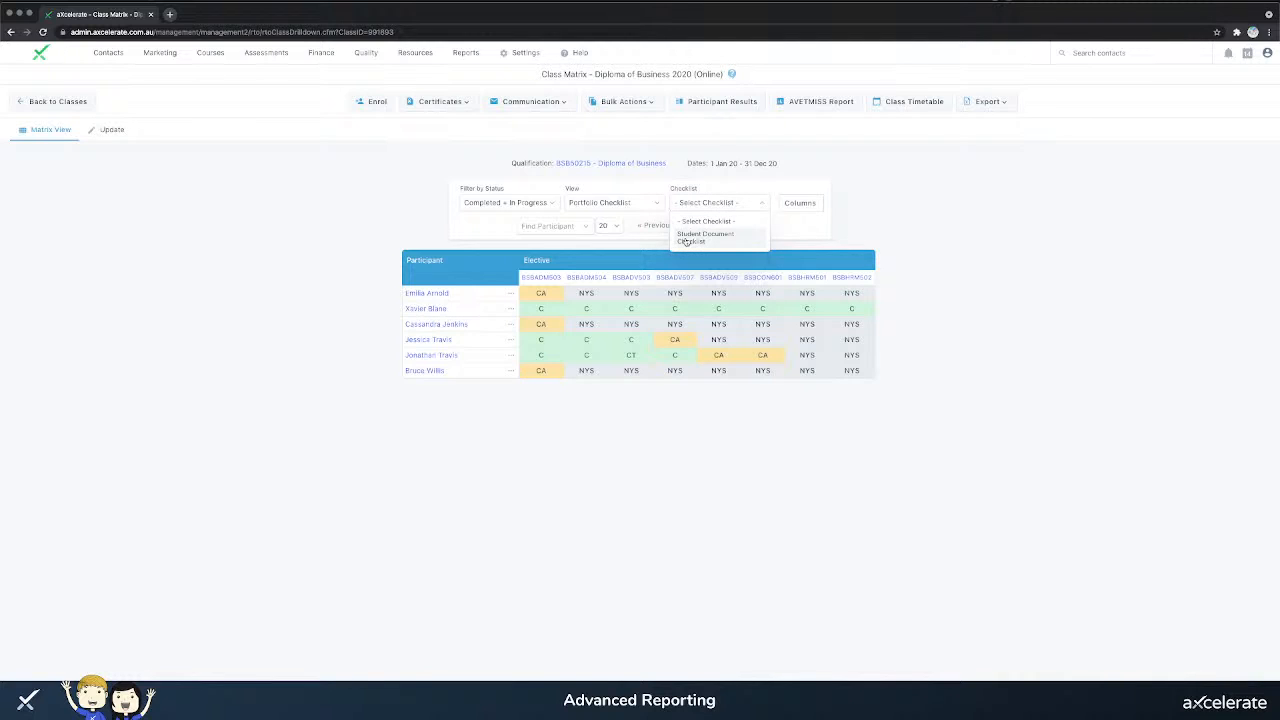
{"action": "left_click", "coordinate": [686, 239]}
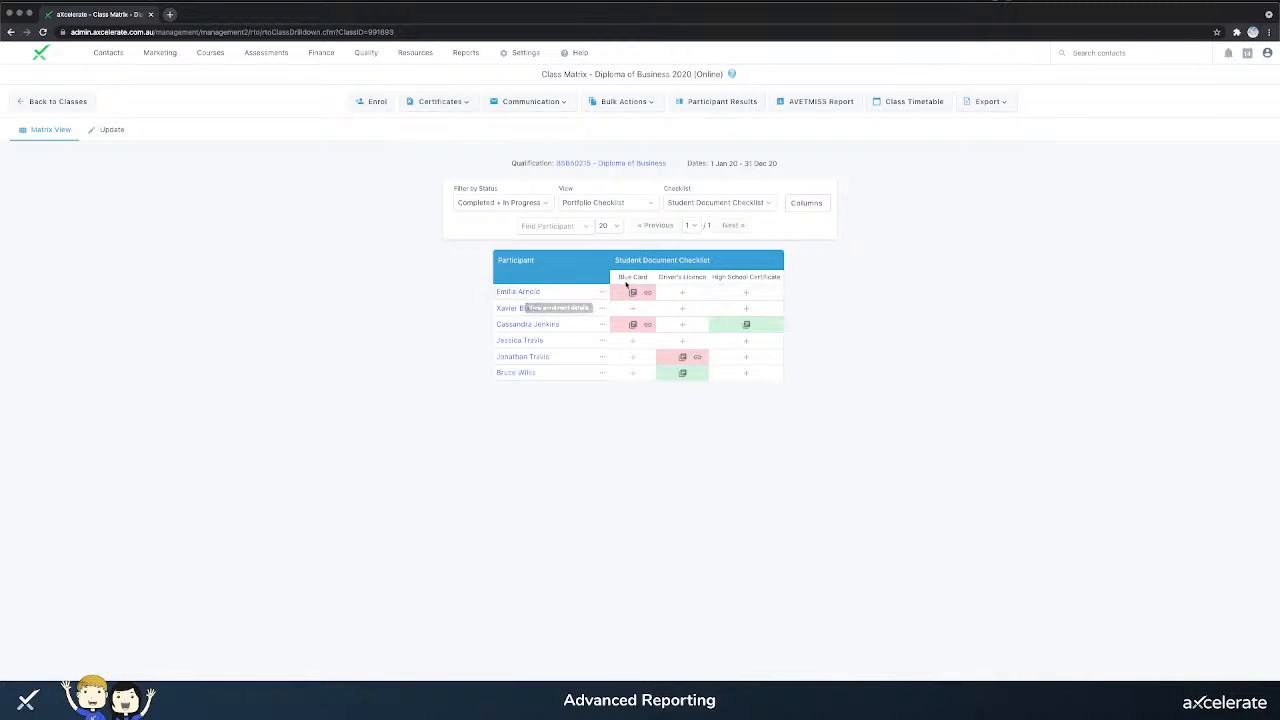
{"action": "mouse_move", "coordinate": [624, 292]}
{"action": "left_click_drag", "start_coordinate": [685, 277], "coordinate": [708, 277]}
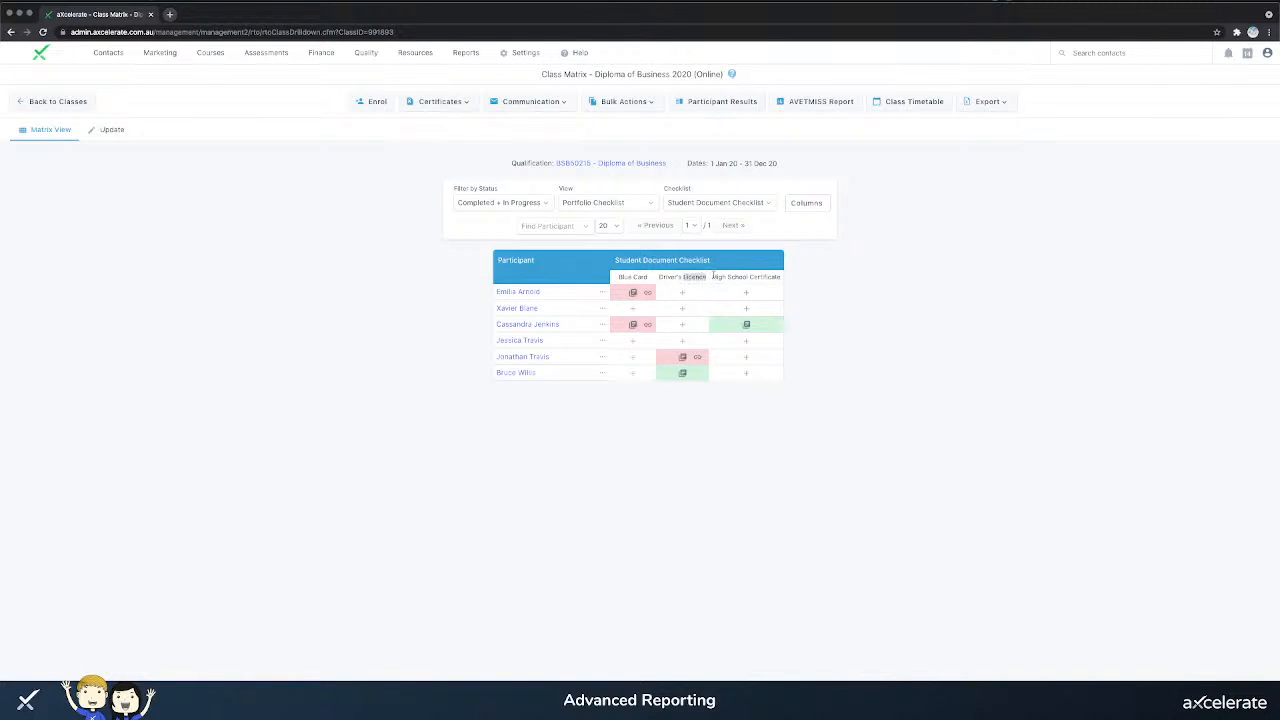
- Inspect the expiry details of the Blue Card and High School Certificate documents for the third participant in the class matrix
{"action": "left_click", "coordinate": [704, 279]}
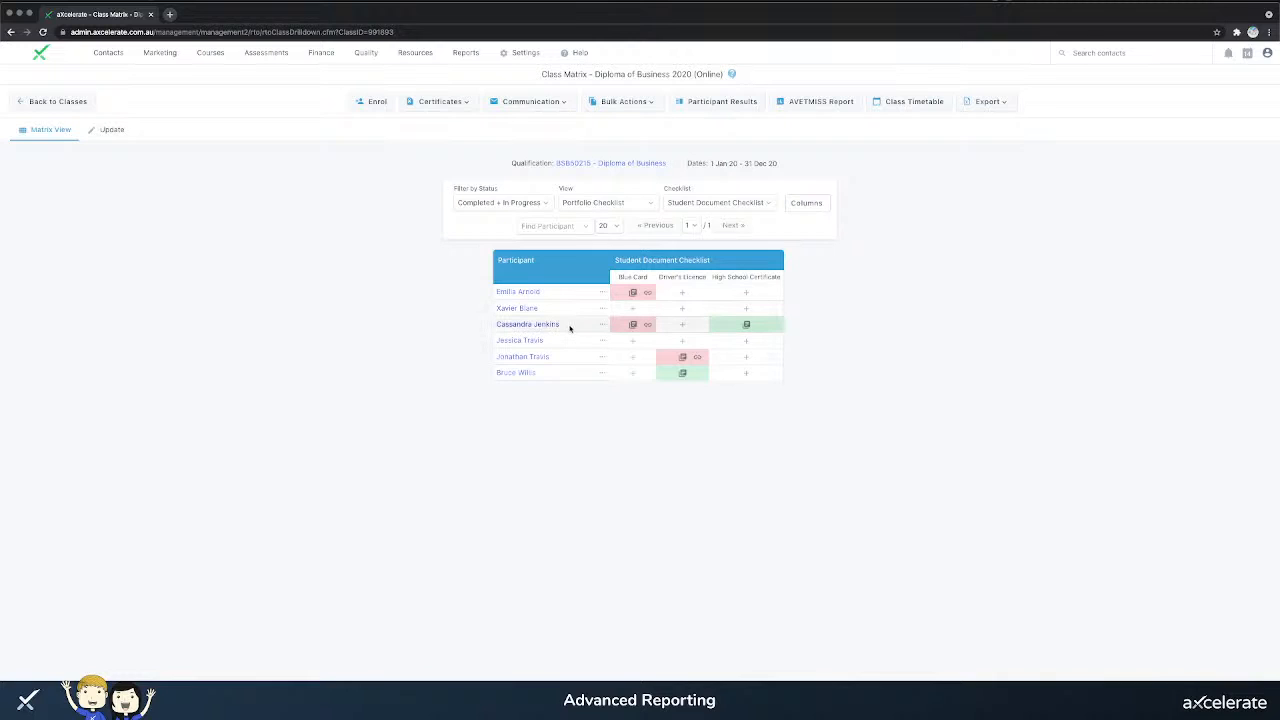
{"action": "mouse_move", "coordinate": [620, 326]}
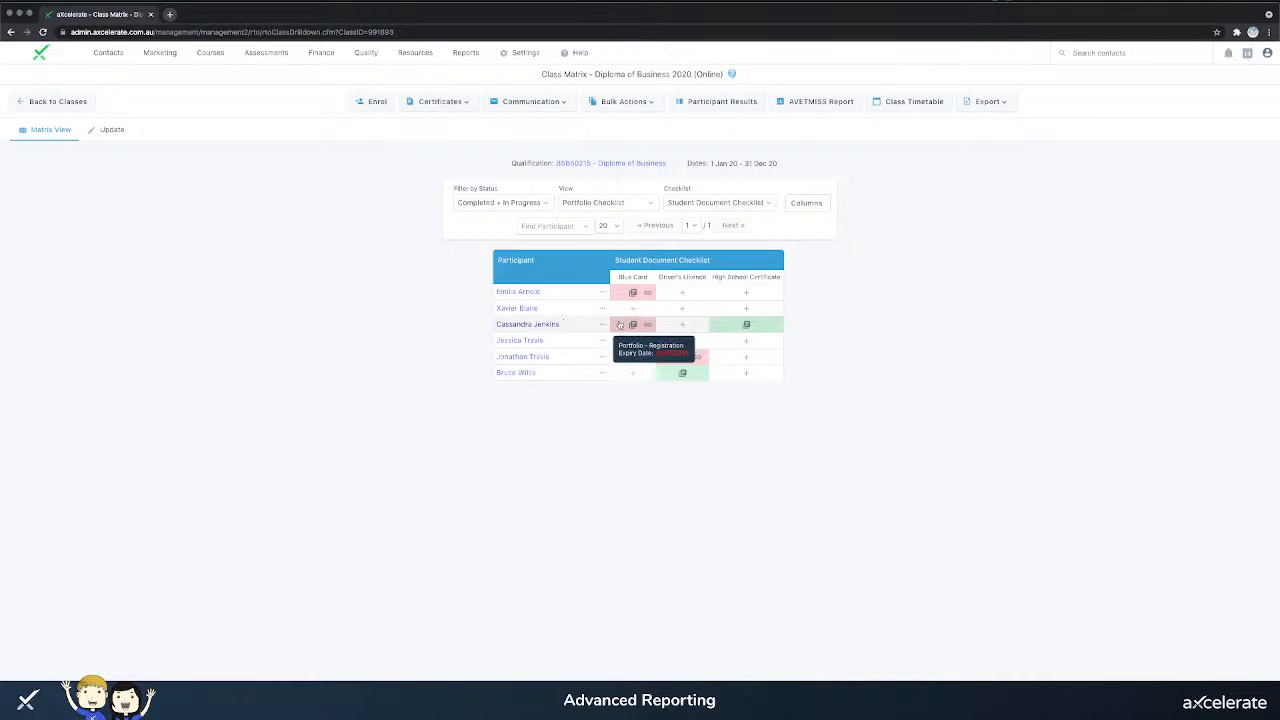
{"action": "mouse_move", "coordinate": [722, 326]}
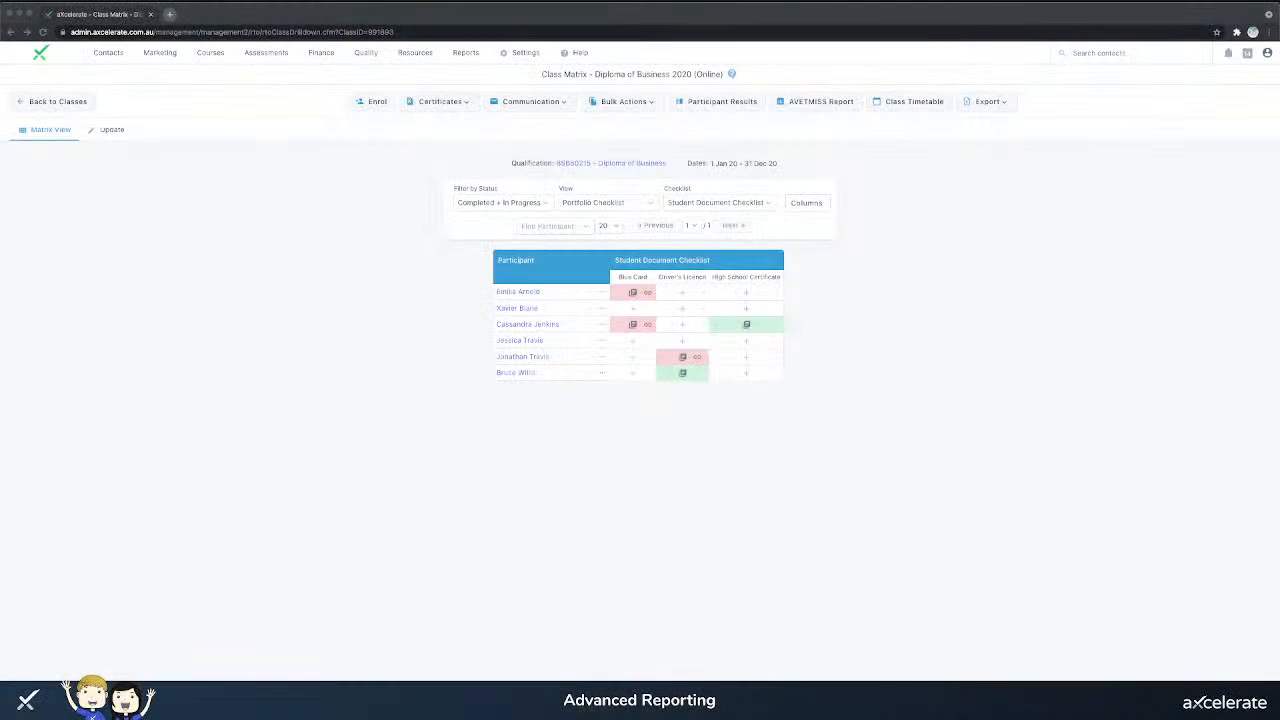
- Open the list of all reports and examine the online assessment reports in the E-Learning section
{"action": "left_click", "coordinate": [465, 52]}
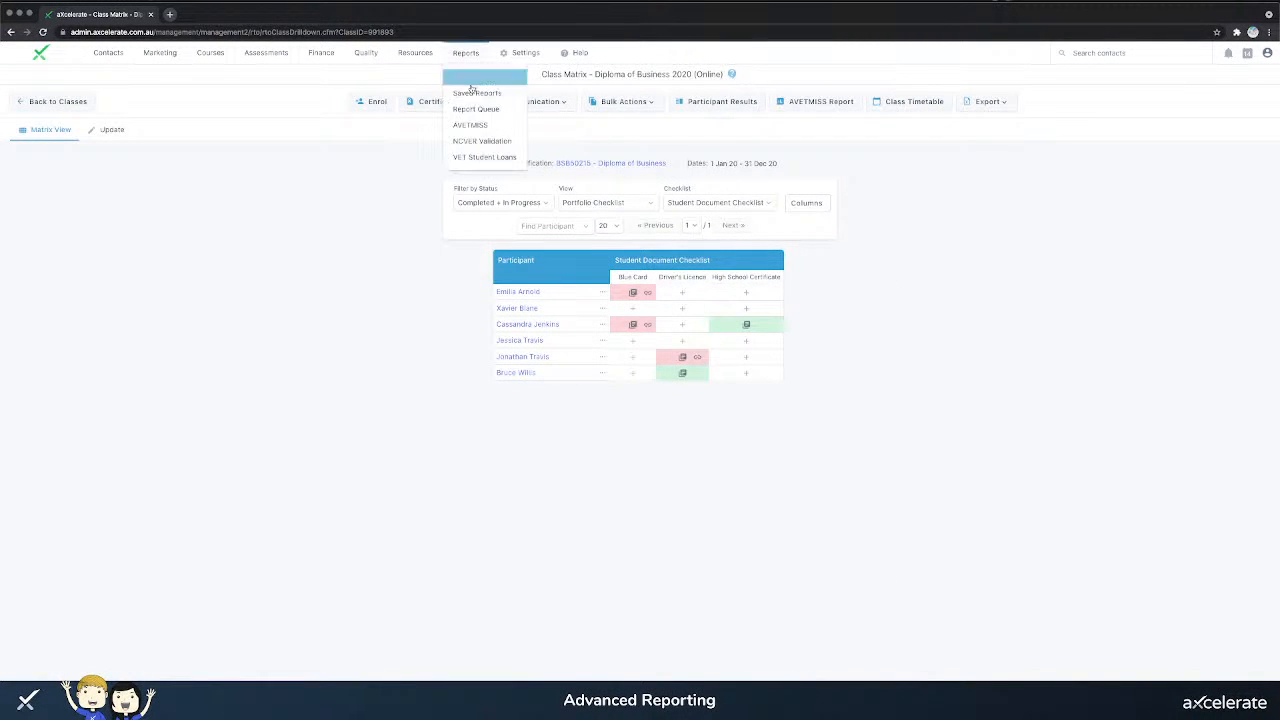
{"action": "left_click", "coordinate": [474, 78]}
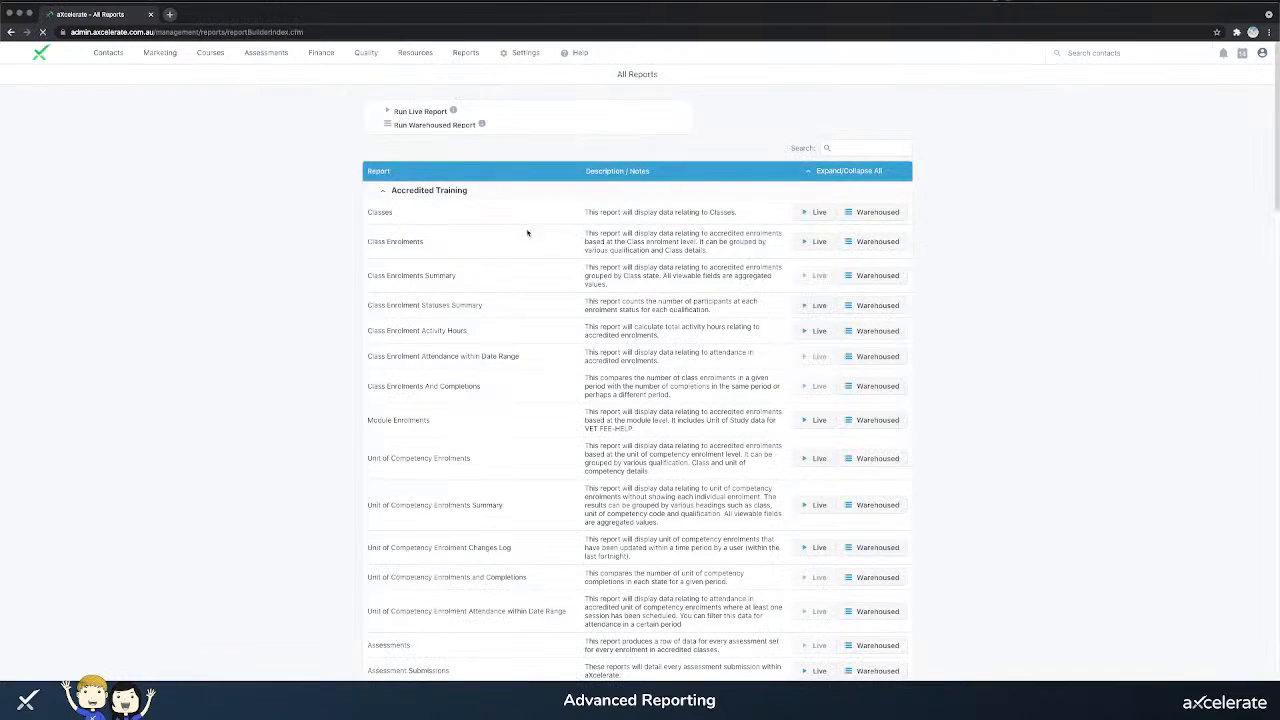
{"action": "scroll", "coordinate": [542, 270], "scroll_direction": "down", "scroll_amount": 3}
{"action": "scroll", "coordinate": [542, 270], "scroll_direction": "down", "scroll_amount": 6}
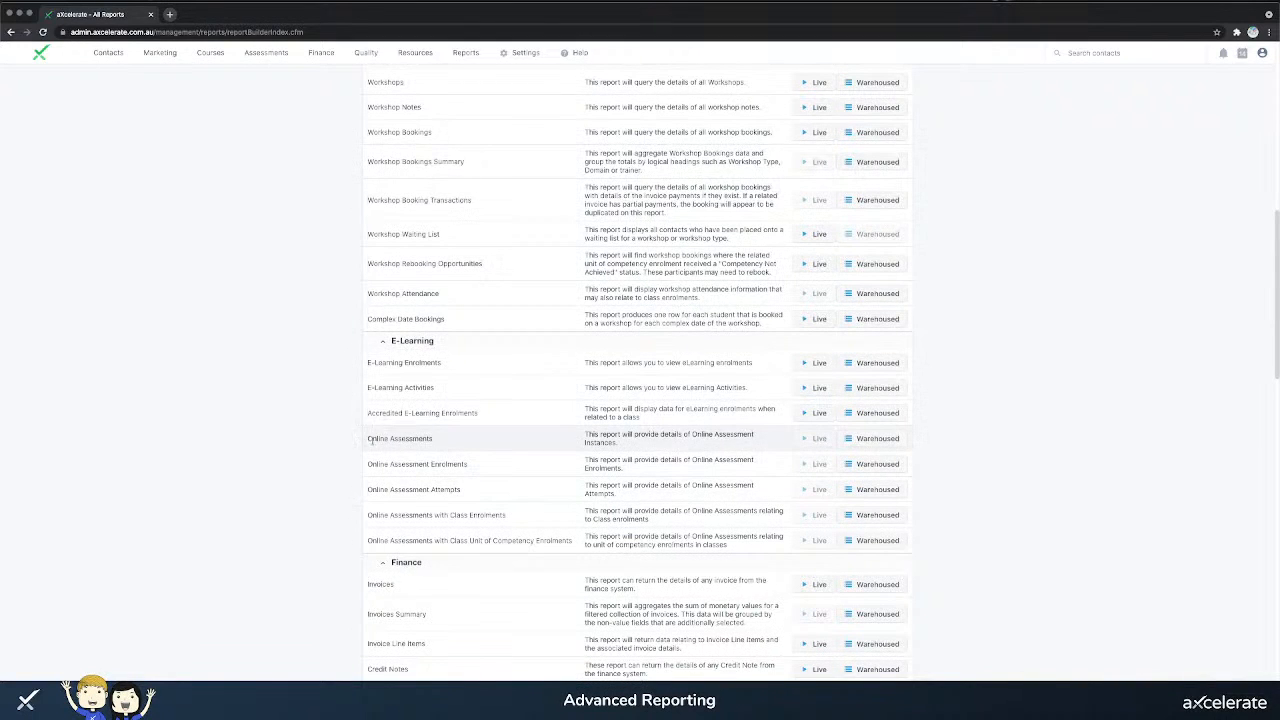
{"action": "left_click_drag", "start_coordinate": [368, 438], "coordinate": [494, 540]}
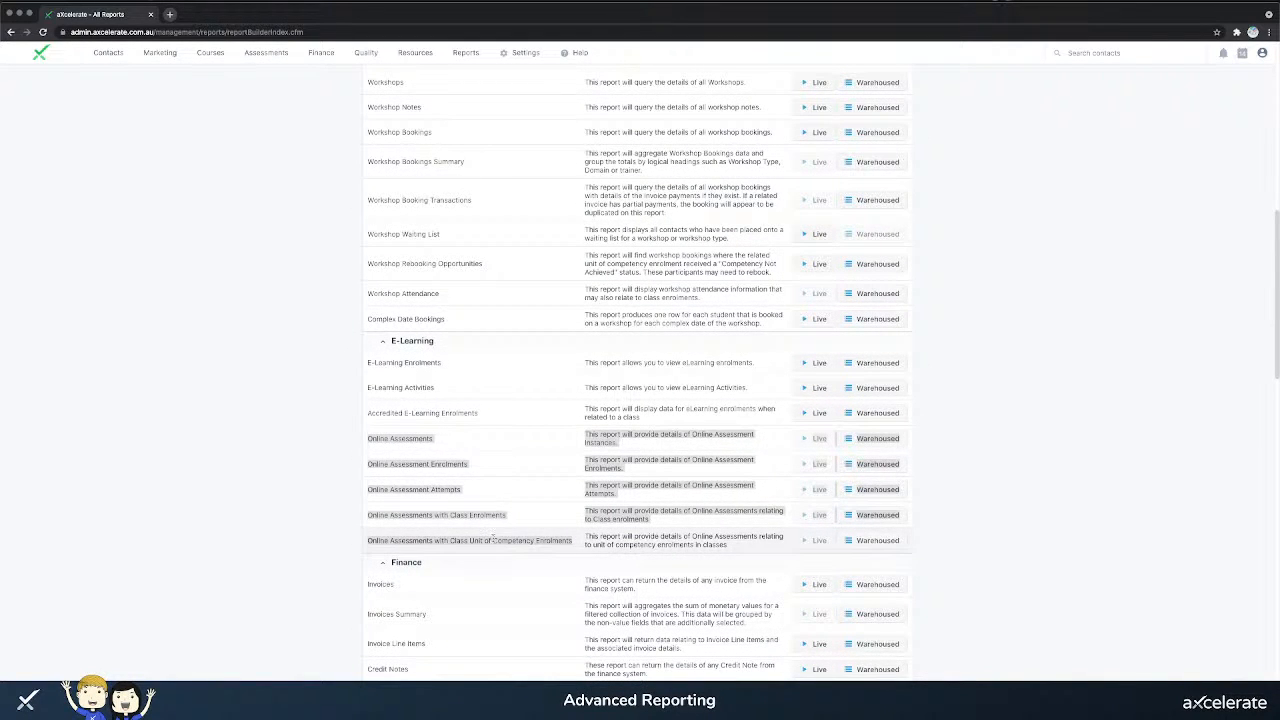
{"action": "mouse_move", "coordinate": [263, 64]}
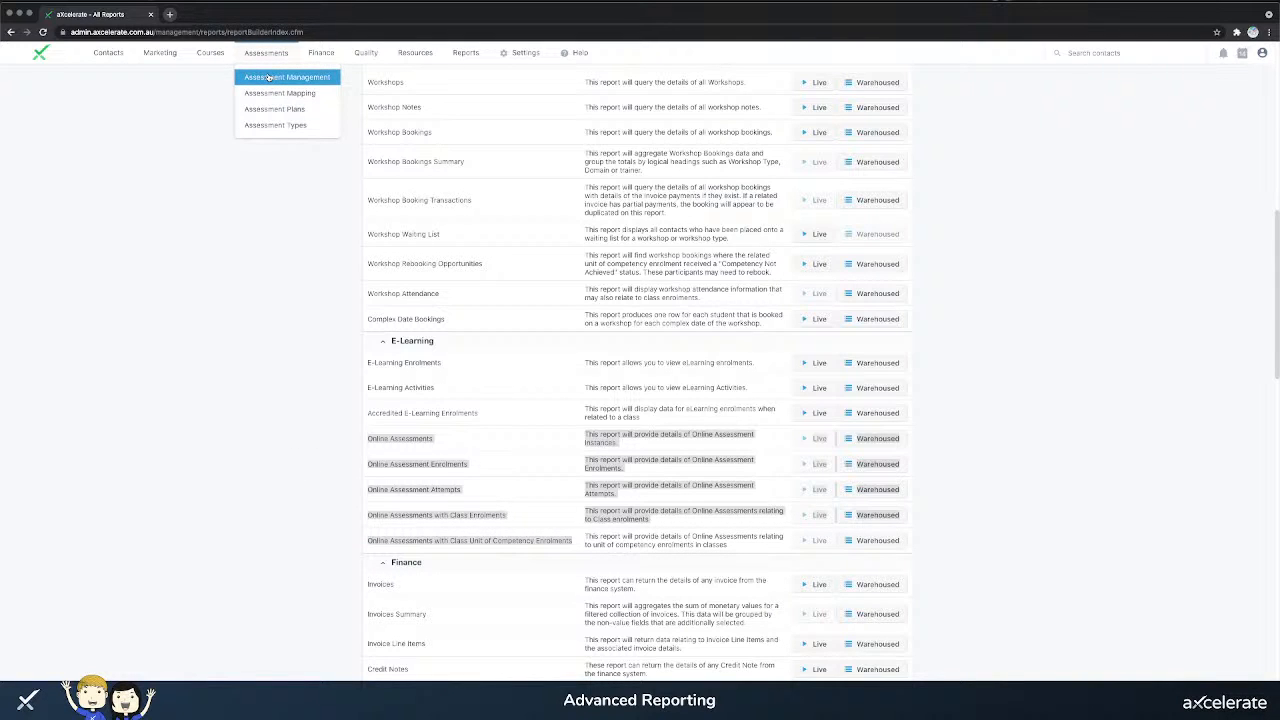
{"action": "left_click", "coordinate": [355, 373]}
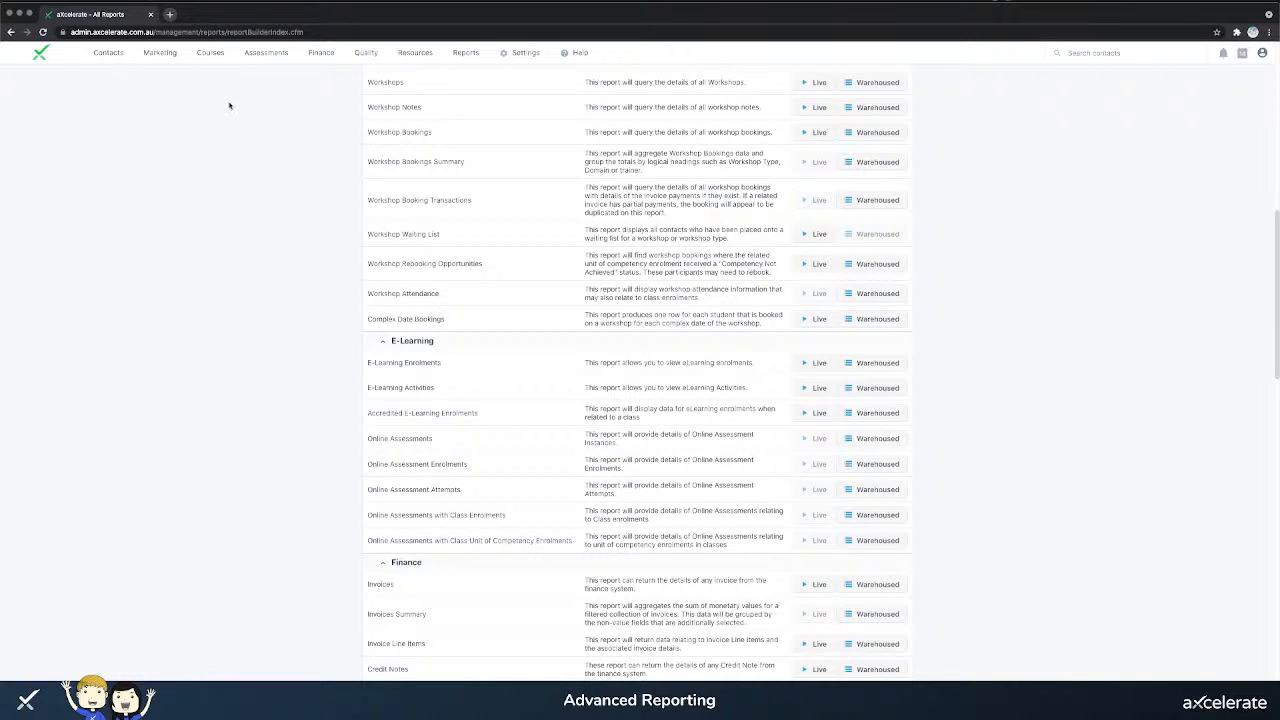
{"action": "mouse_move", "coordinate": [215, 58]}
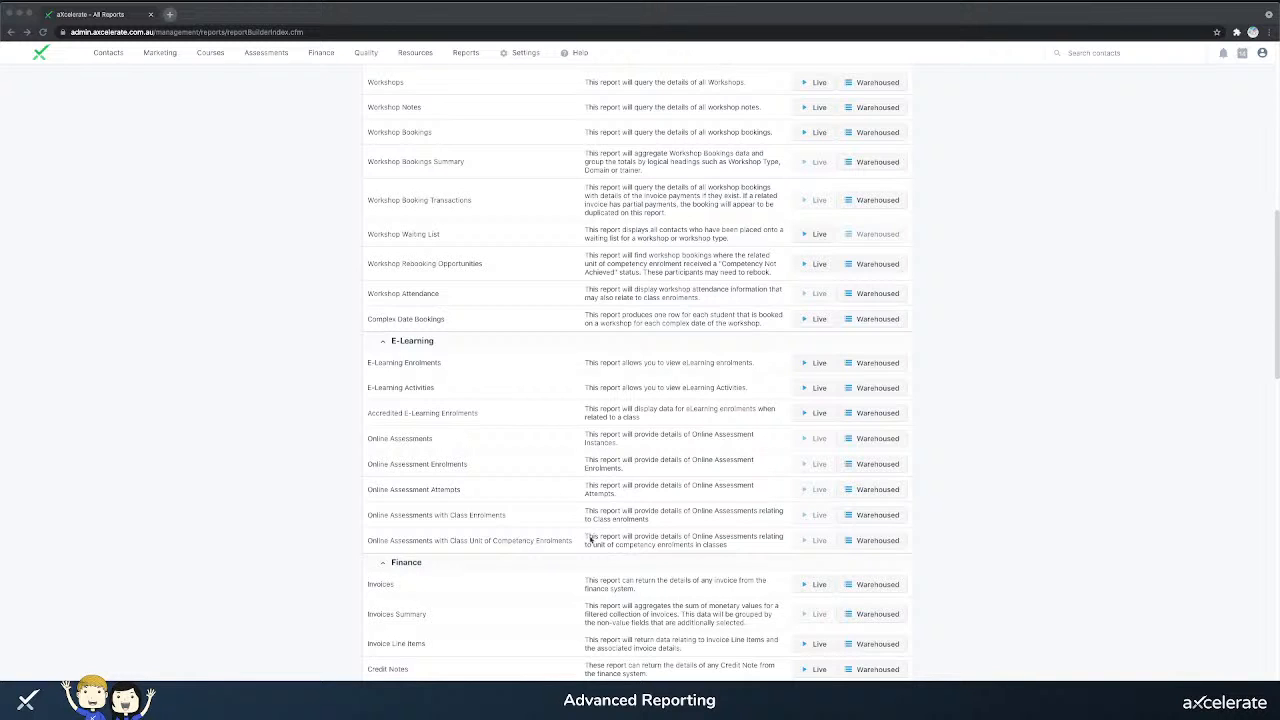
- Open the warehoused version of the E-Learning Enrolments report
{"action": "left_click", "coordinate": [370, 363]}
{"action": "triple_click", "coordinate": [408, 363]}
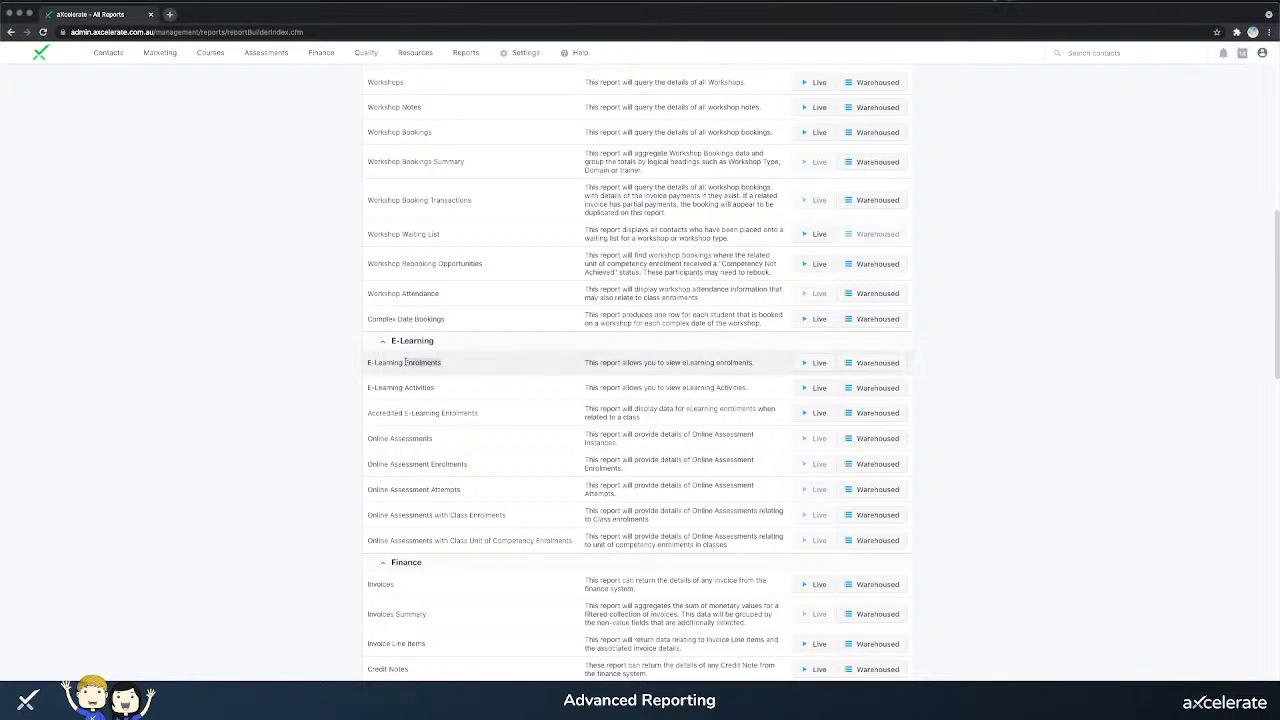
{"action": "left_click", "coordinate": [848, 368]}
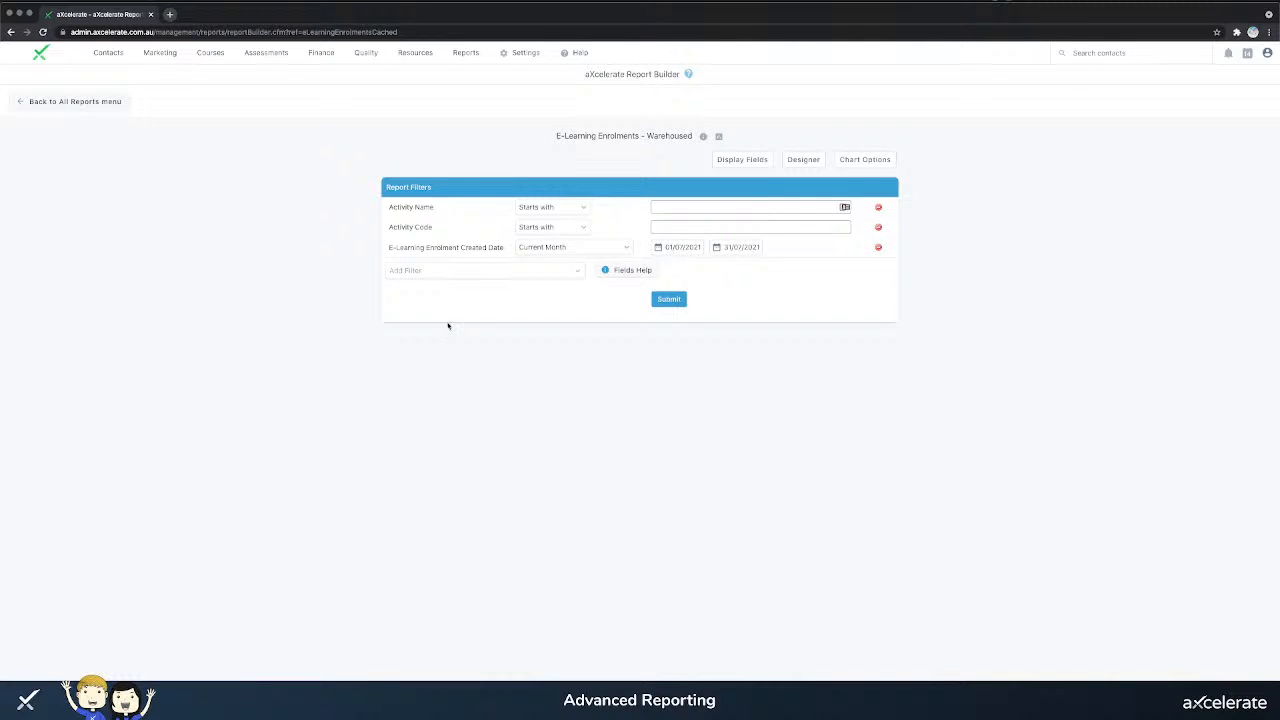
- Remove the default Activity Name, Activity Code and E-Learning Enrolment Created Date filters from the report
{"action": "left_click_drag", "start_coordinate": [389, 203], "coordinate": [470, 248]}
{"action": "left_click", "coordinate": [428, 220]}
{"action": "triple_click", "coordinate": [396, 207]}
{"action": "left_click", "coordinate": [877, 209]}
{"action": "left_click", "coordinate": [878, 209]}
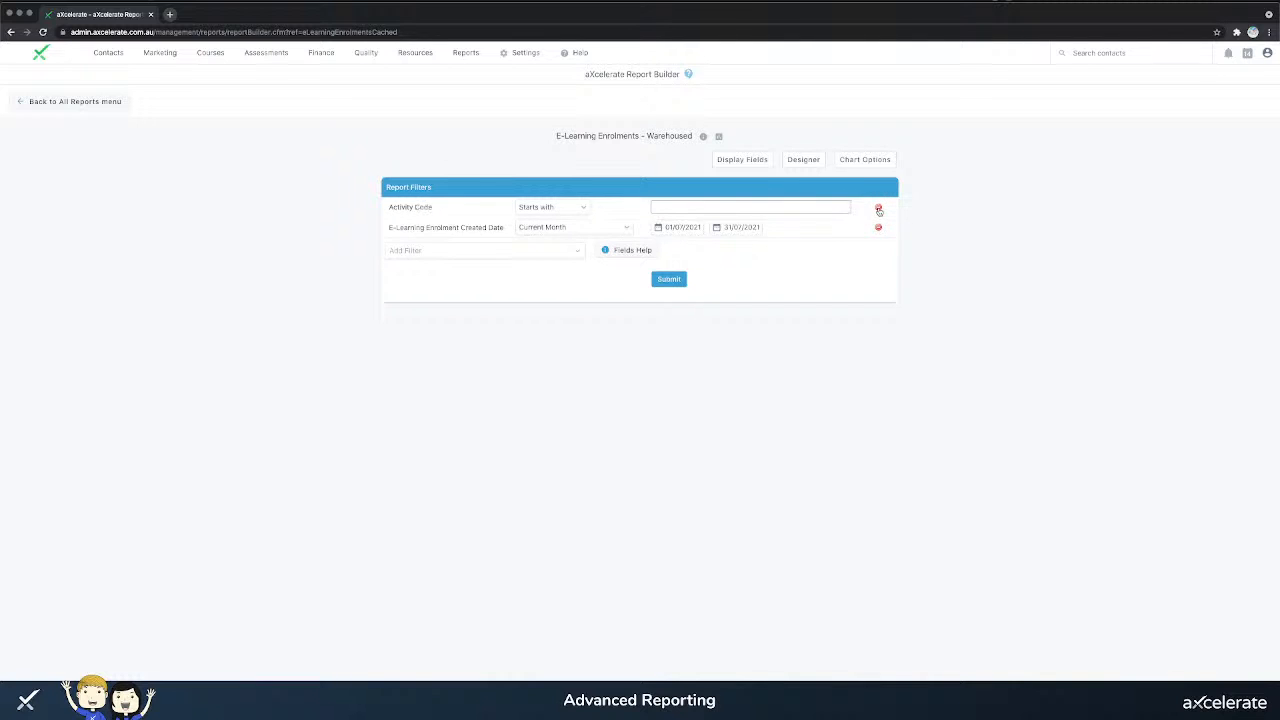
{"action": "left_click", "coordinate": [878, 209]}
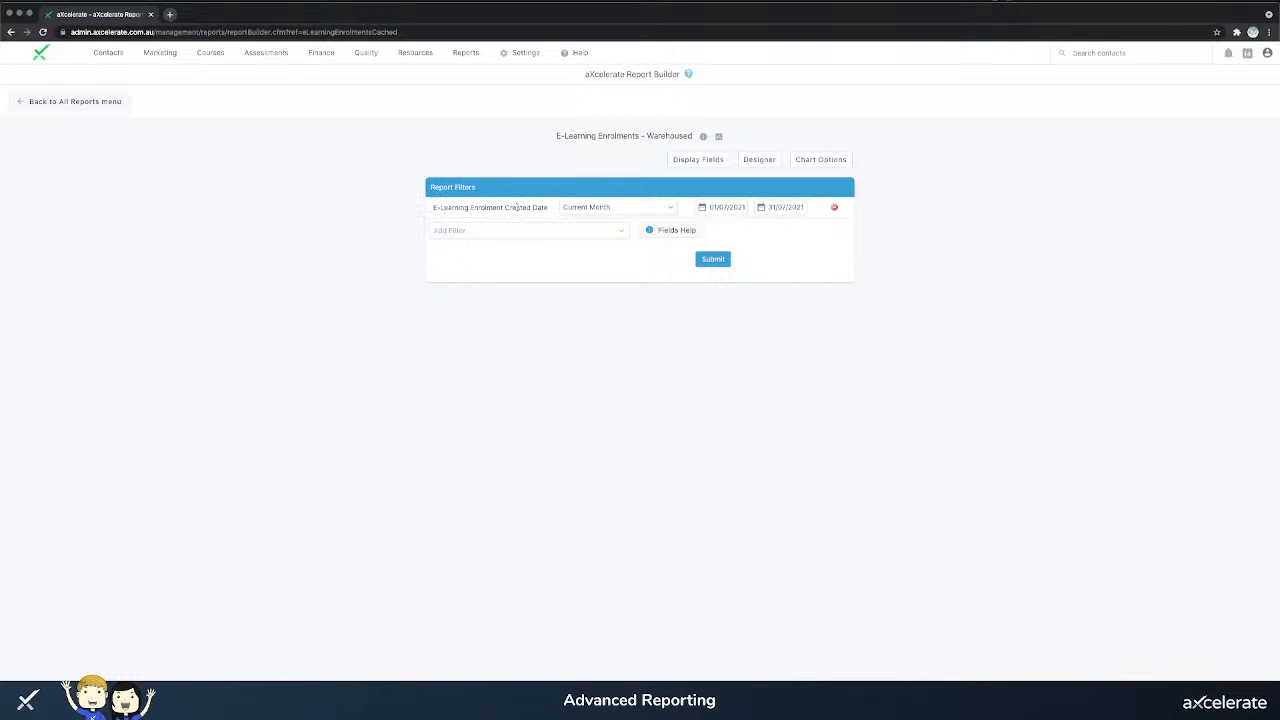
{"action": "left_click", "coordinate": [835, 210]}
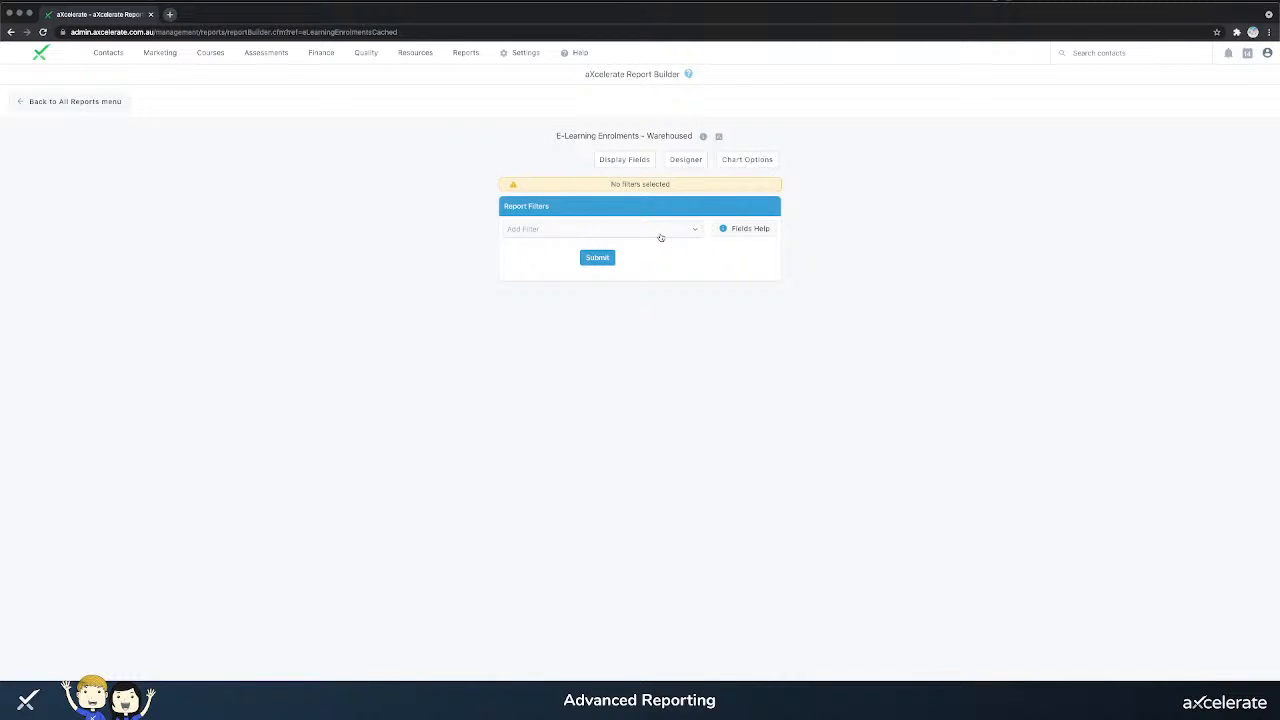
- Add an Enrollee Status (list) filter including Booked and Commenced, and review the other available statuses
{"action": "left_click", "coordinate": [660, 237]}
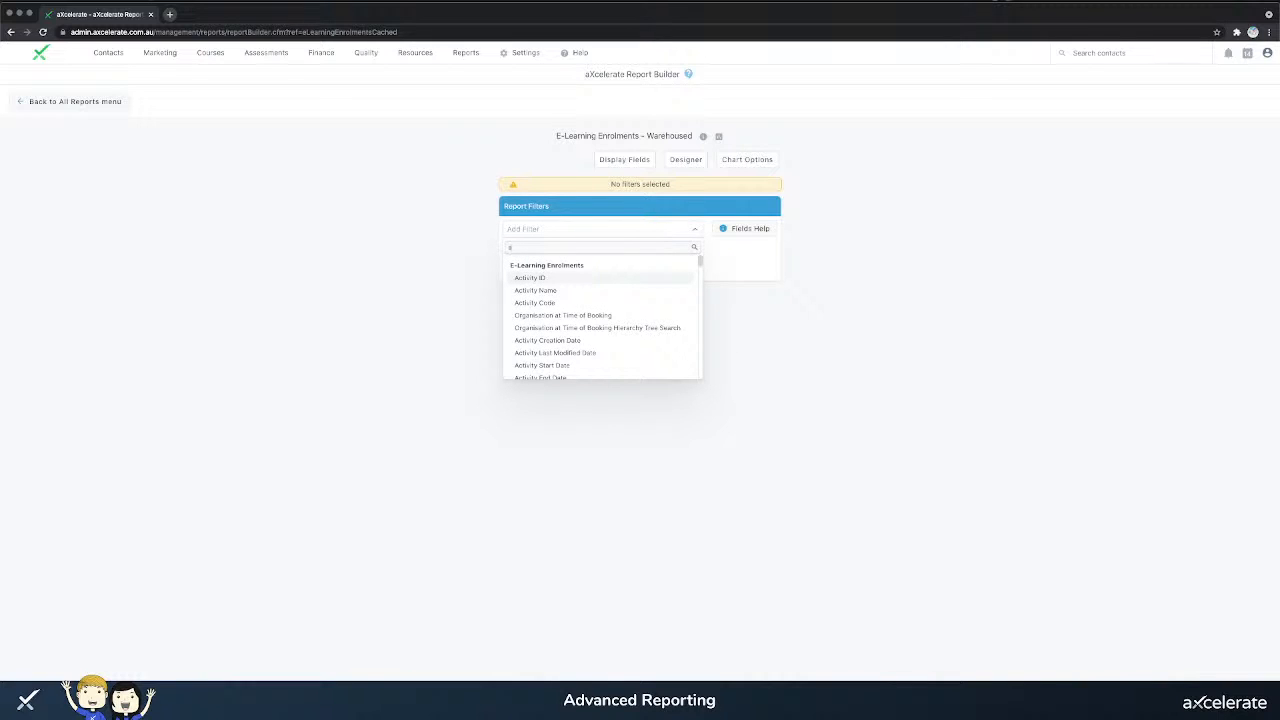
{"action": "type", "text": "stat"}
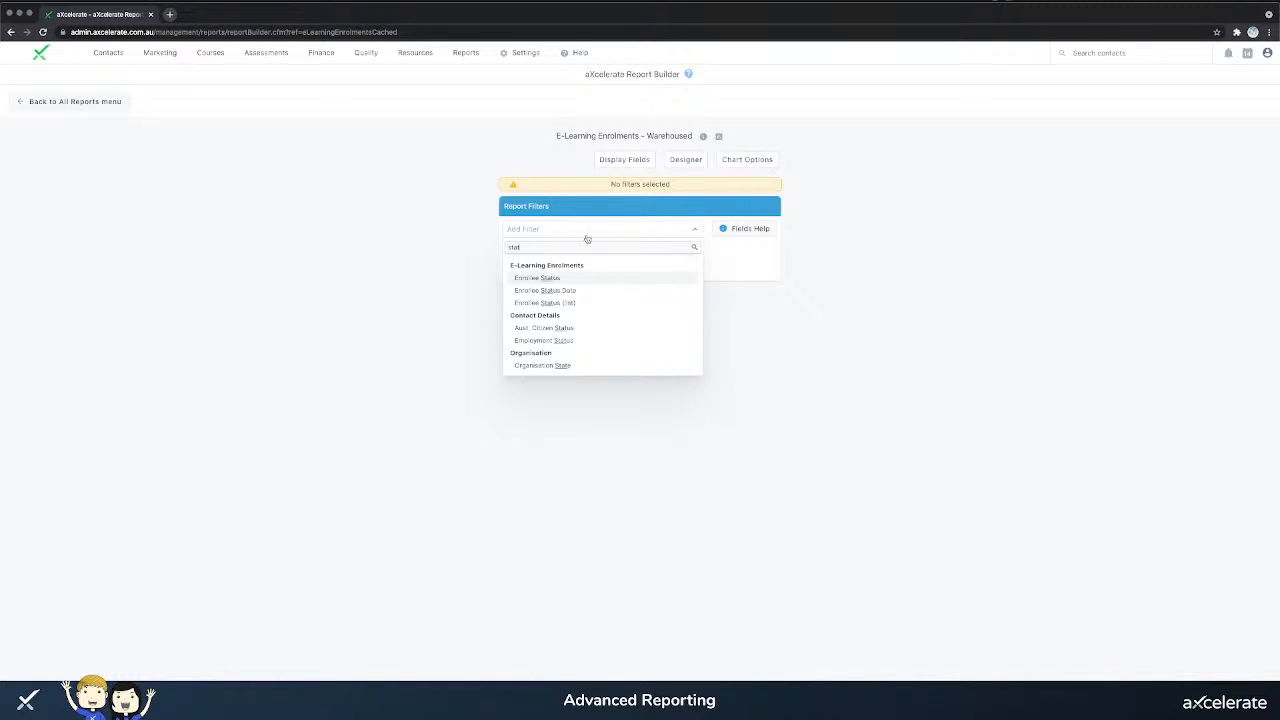
{"action": "left_click", "coordinate": [550, 303]}
{"action": "left_click", "coordinate": [728, 208]}
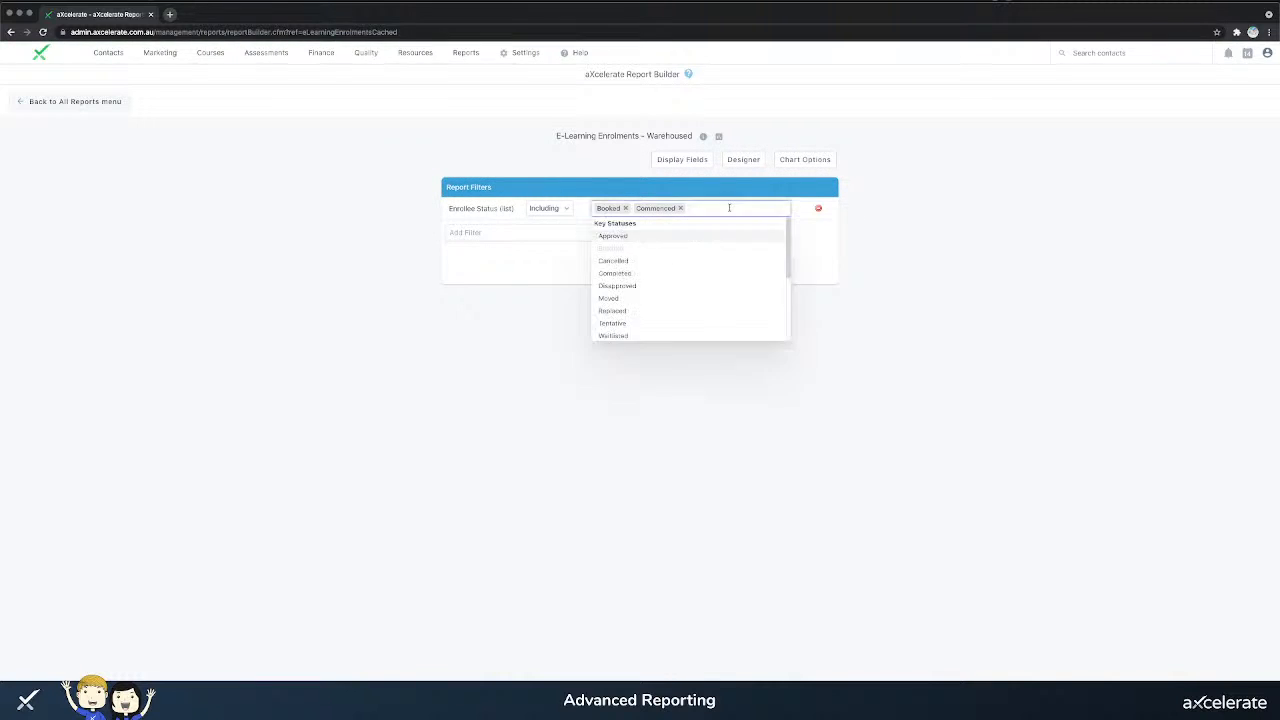
{"action": "scroll", "coordinate": [706, 311], "scroll_direction": "down", "scroll_amount": 1}
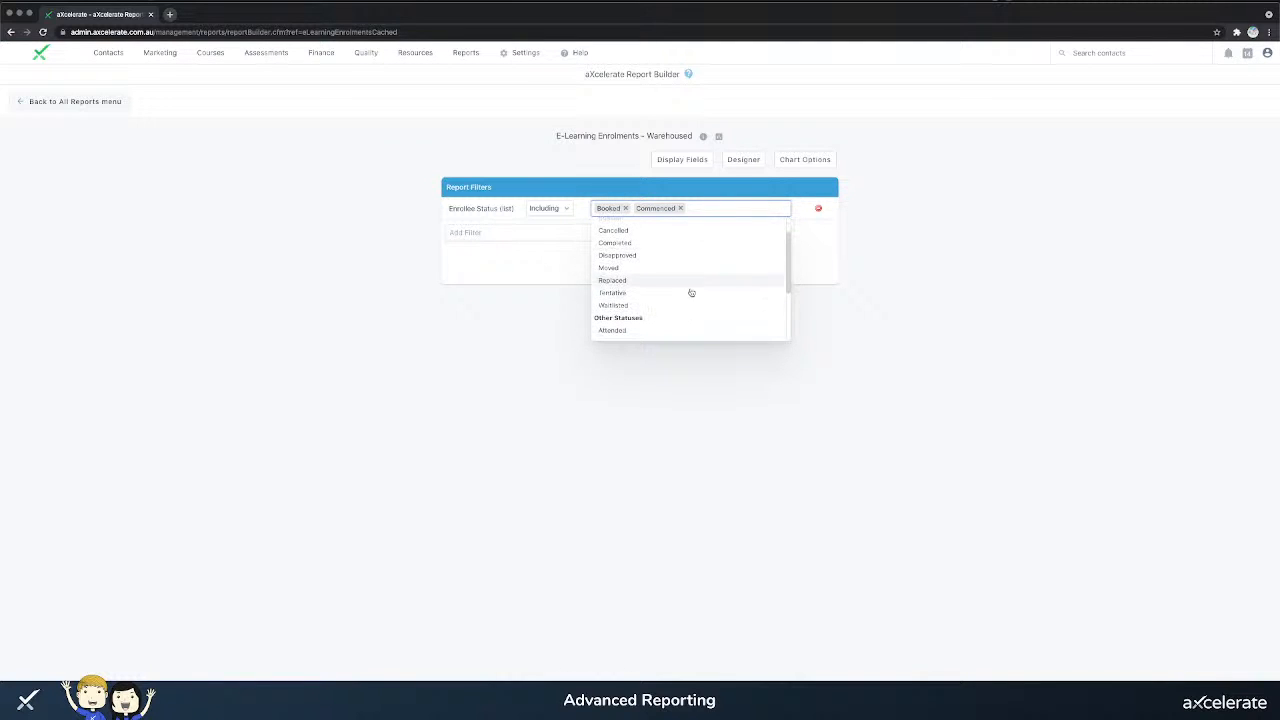
{"action": "left_click", "coordinate": [824, 265]}
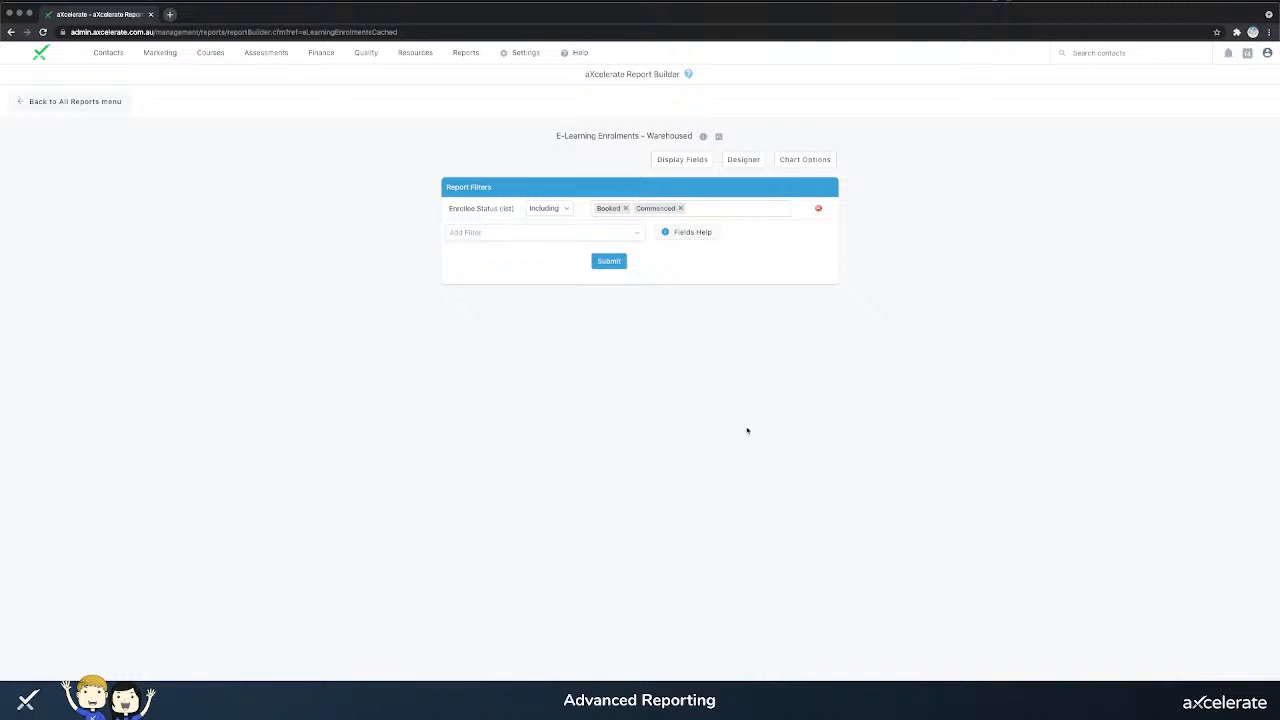
- Review and accept the existing display fields, and run the E-Learning Enrolments report
{"action": "left_click", "coordinate": [662, 161]}
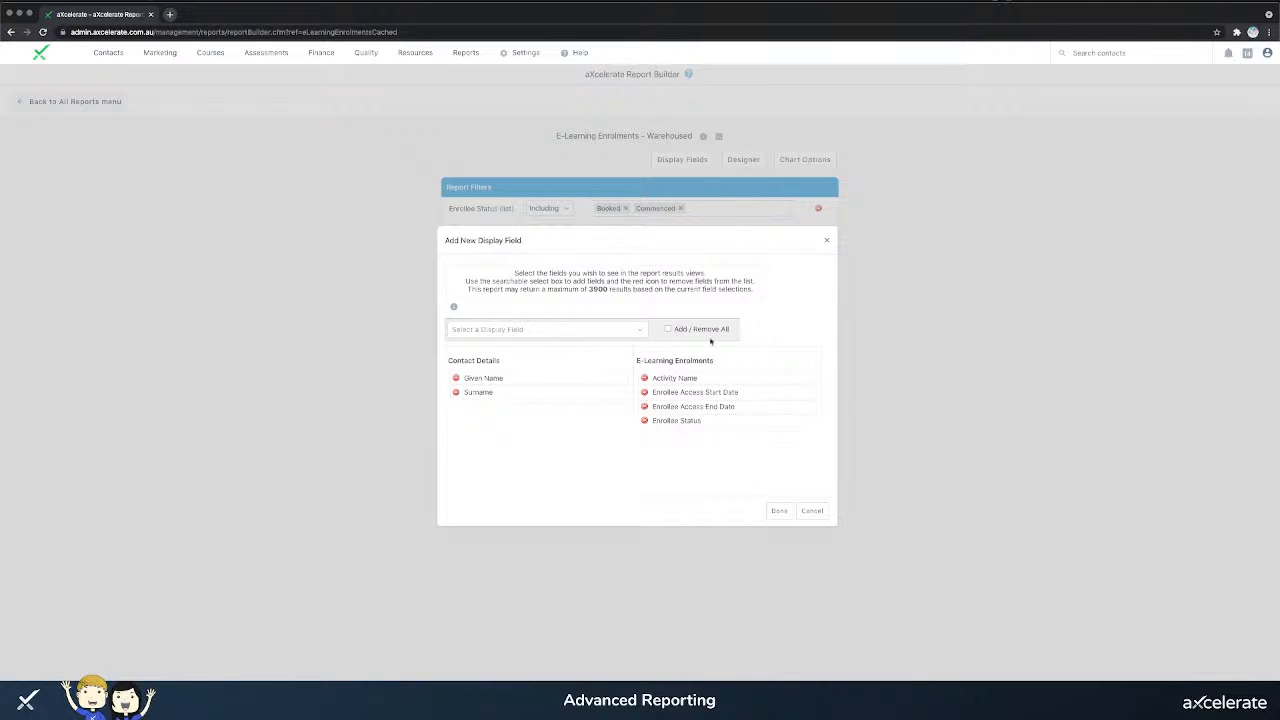
{"action": "left_click", "coordinate": [777, 510]}
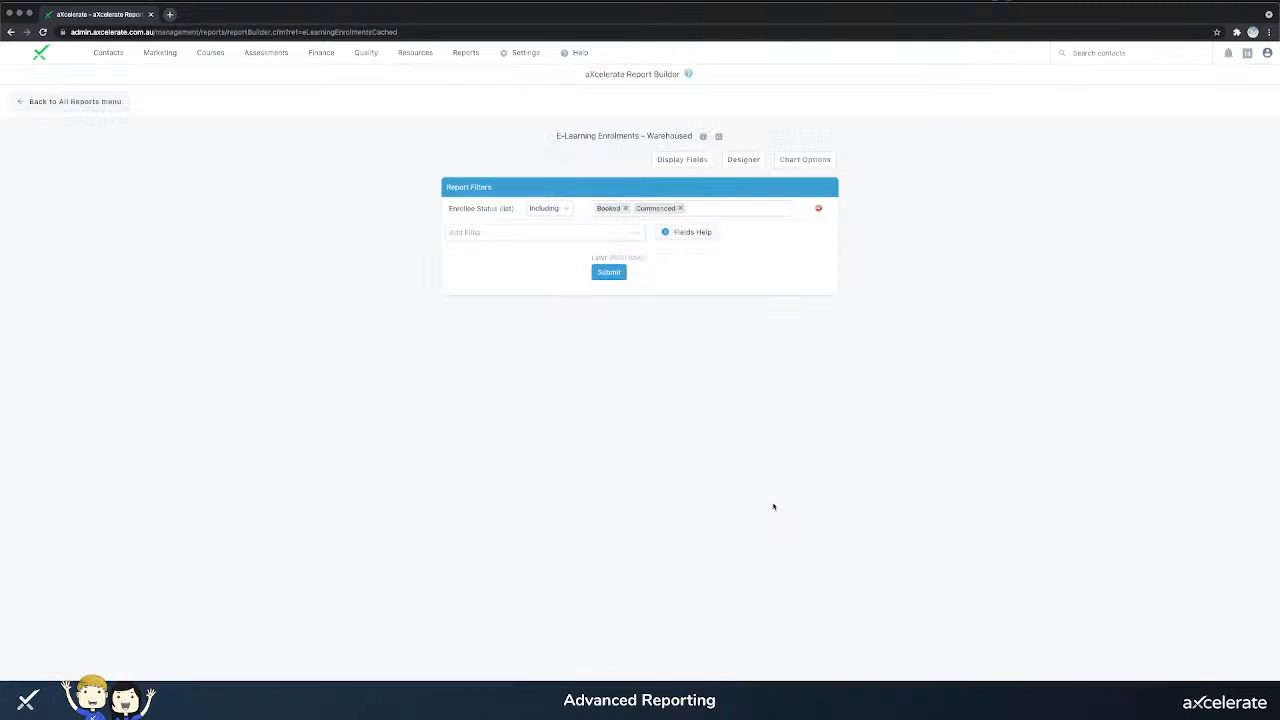
{"action": "left_click", "coordinate": [612, 272]}
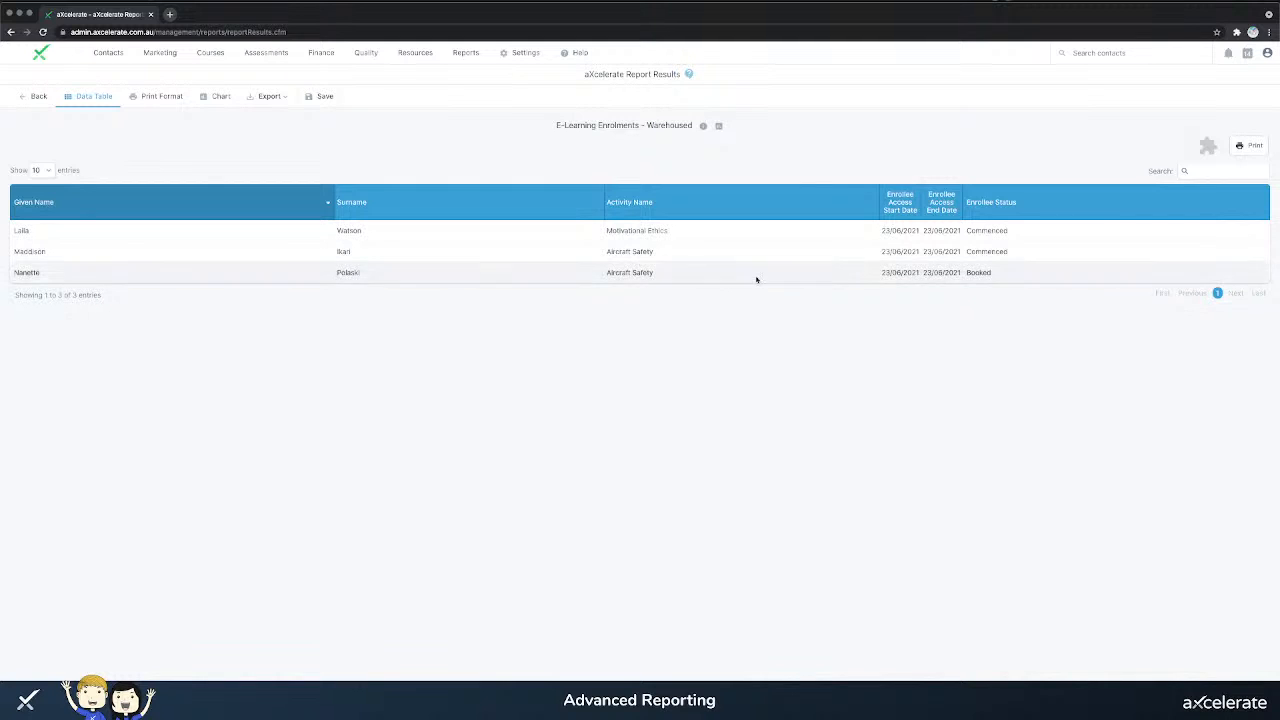
- Examine the enrollee statuses and access end dates of the learners in the report results
{"action": "double_click", "coordinate": [969, 271]}
{"action": "double_click", "coordinate": [973, 252]}
{"action": "double_click", "coordinate": [985, 230]}
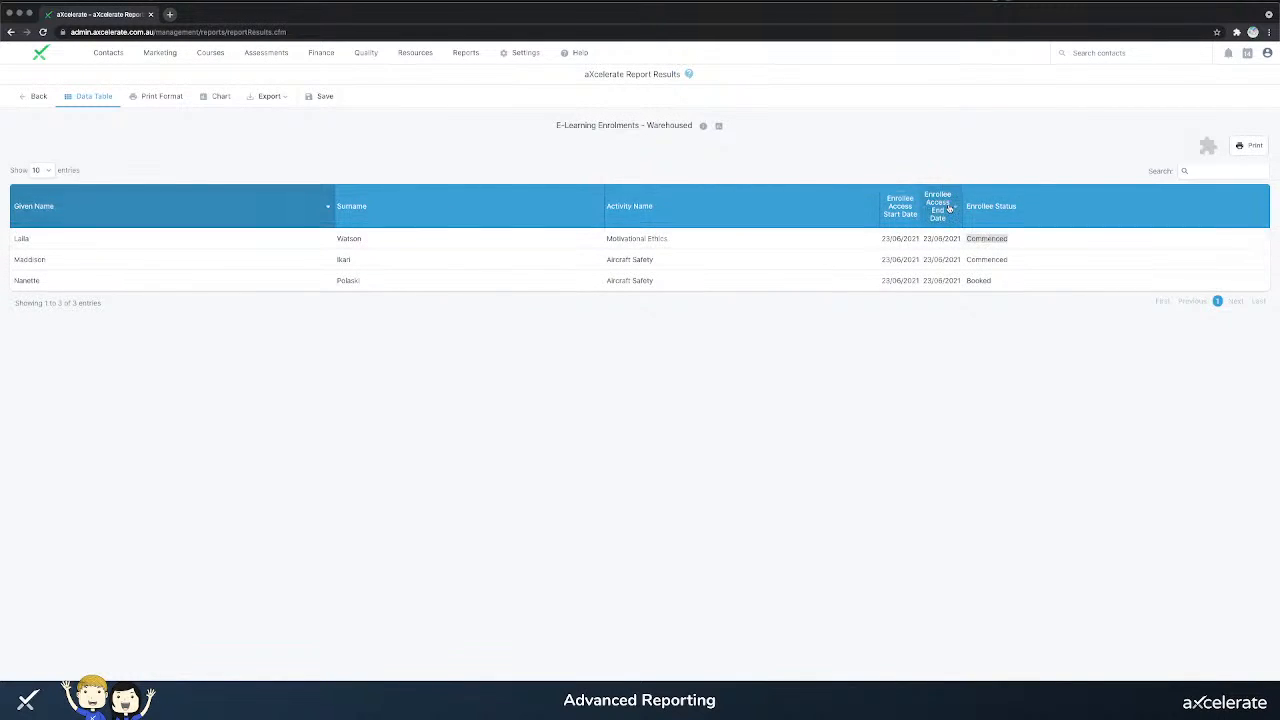
{"action": "left_click", "coordinate": [941, 231]}
{"action": "double_click", "coordinate": [941, 231]}
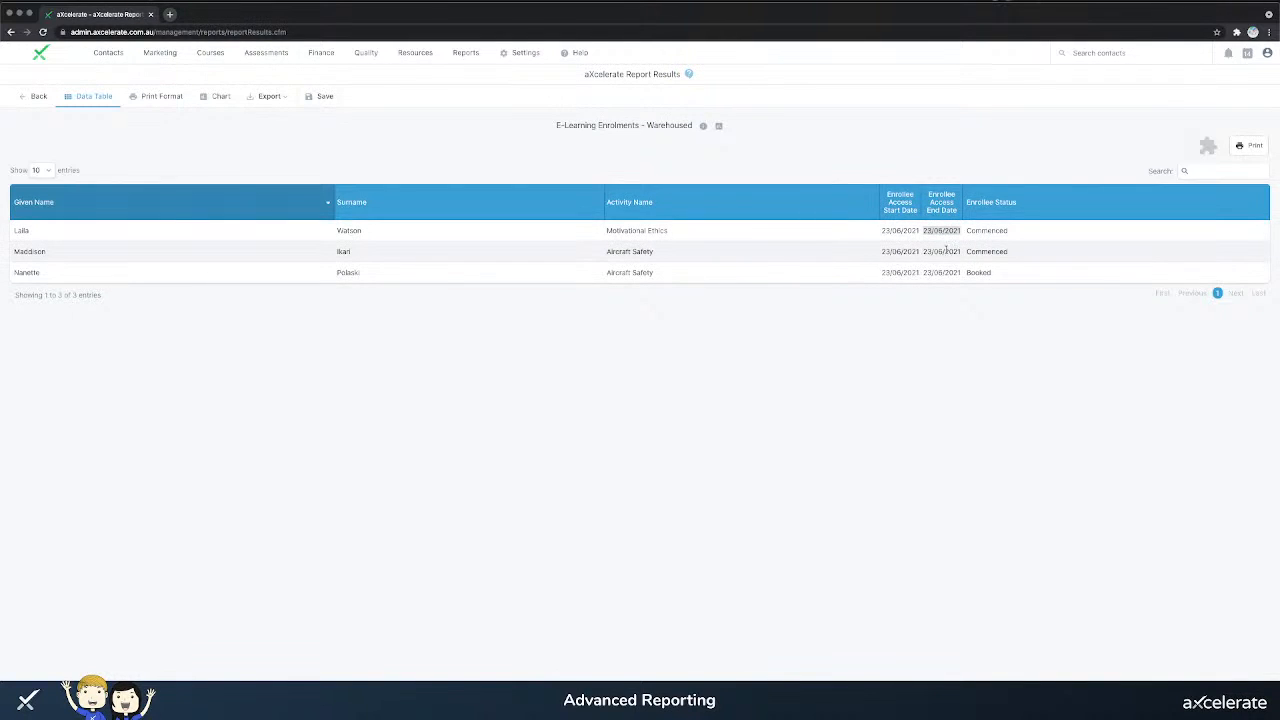
{"action": "double_click", "coordinate": [943, 251]}
{"action": "double_click", "coordinate": [986, 230]}
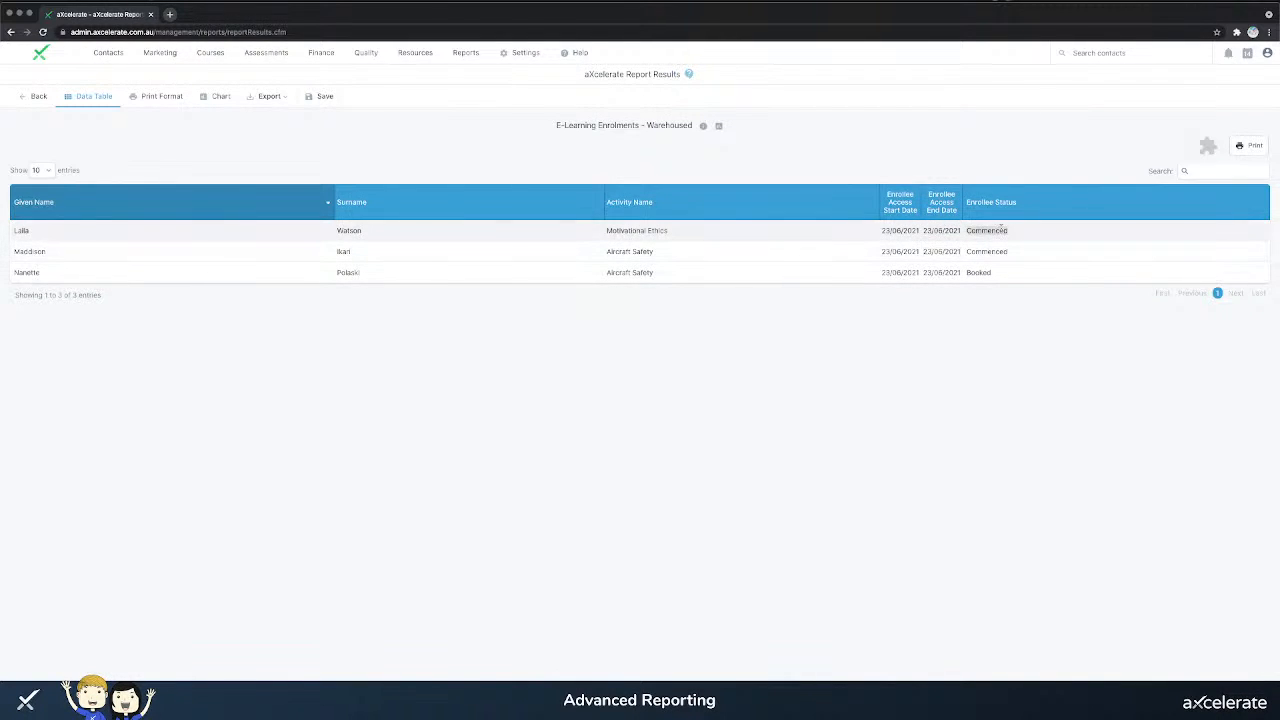
{"action": "left_click", "coordinate": [959, 333]}
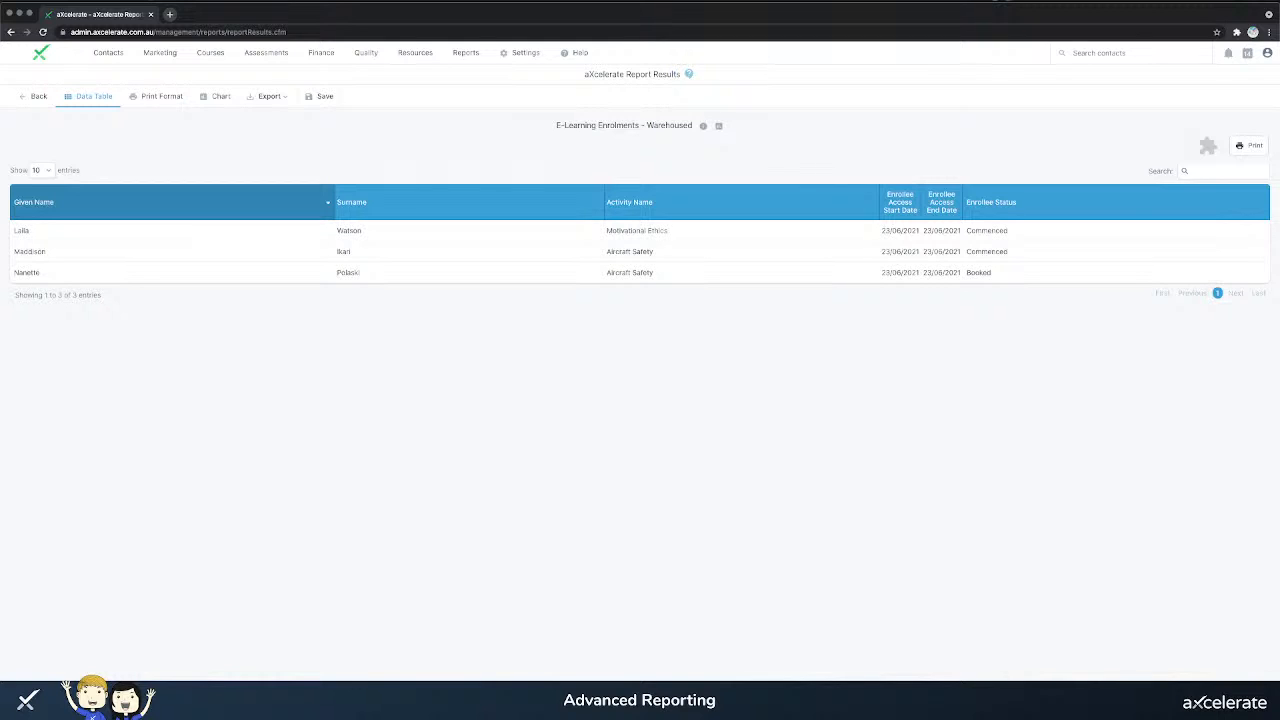
- Copy the activity name Motivational Ethics from the results and return to the report's filters
{"action": "triple_click", "coordinate": [629, 230]}
{"action": "key", "text": "super+c"}
{"action": "left_click", "coordinate": [22, 97]}
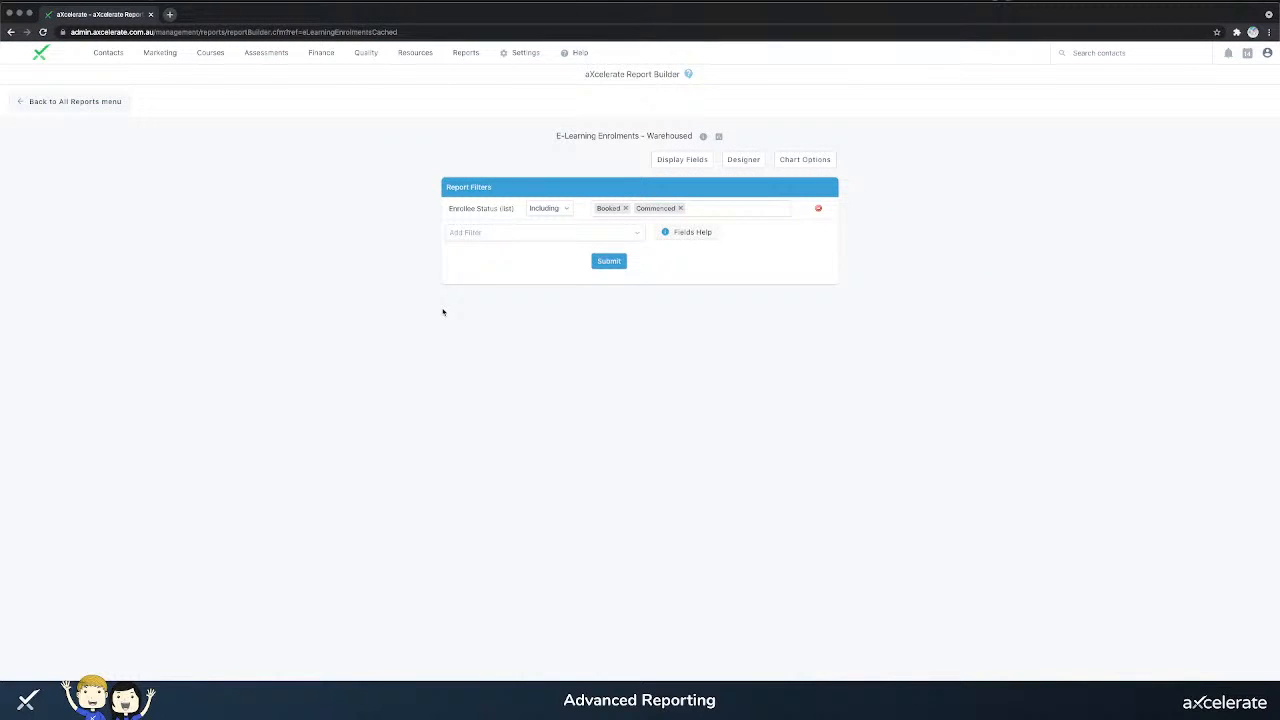
- Replace the Enrollee Status (list) filter with an Activity Name filter
{"action": "left_click", "coordinate": [818, 211]}
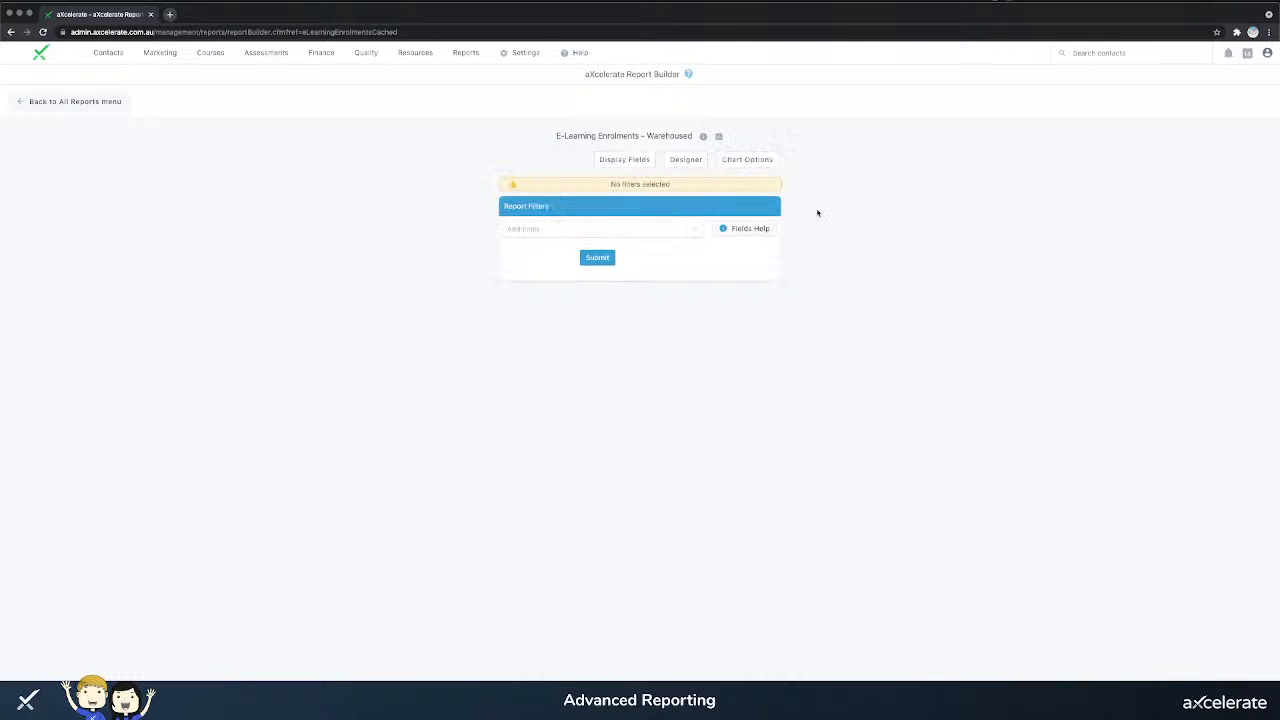
{"action": "left_click", "coordinate": [673, 226]}
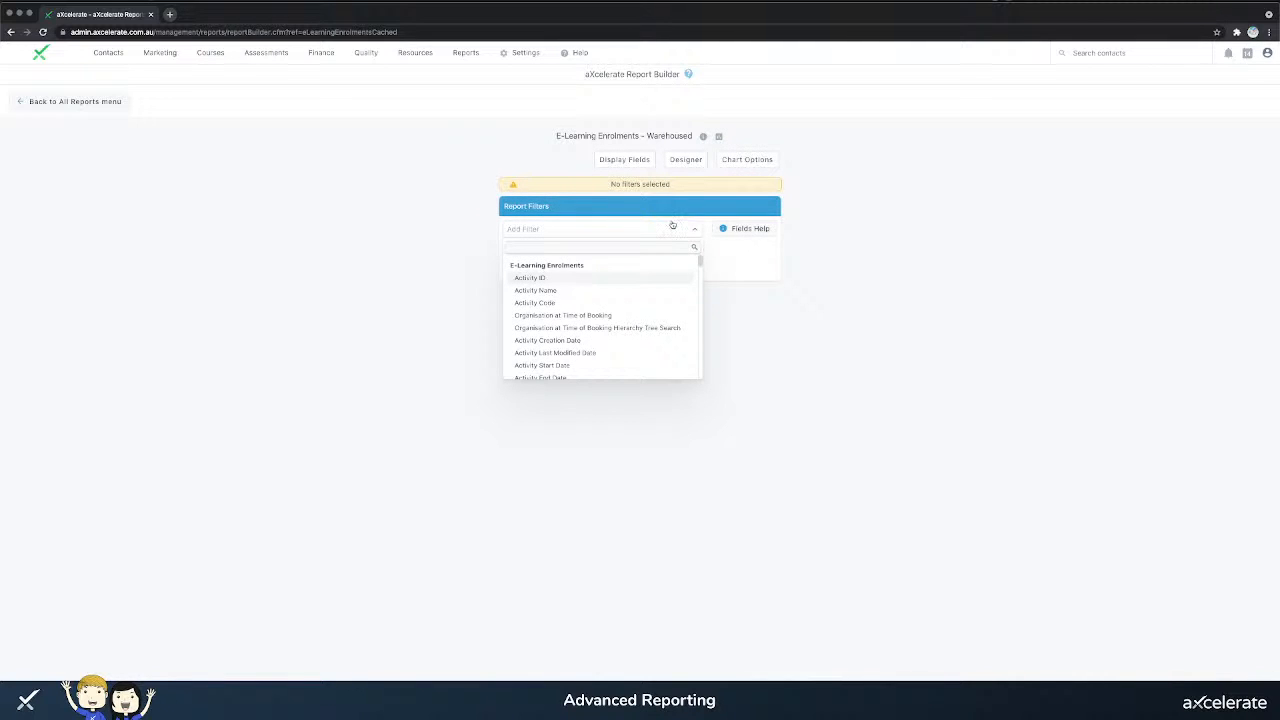
{"action": "type", "text": "actuv"}
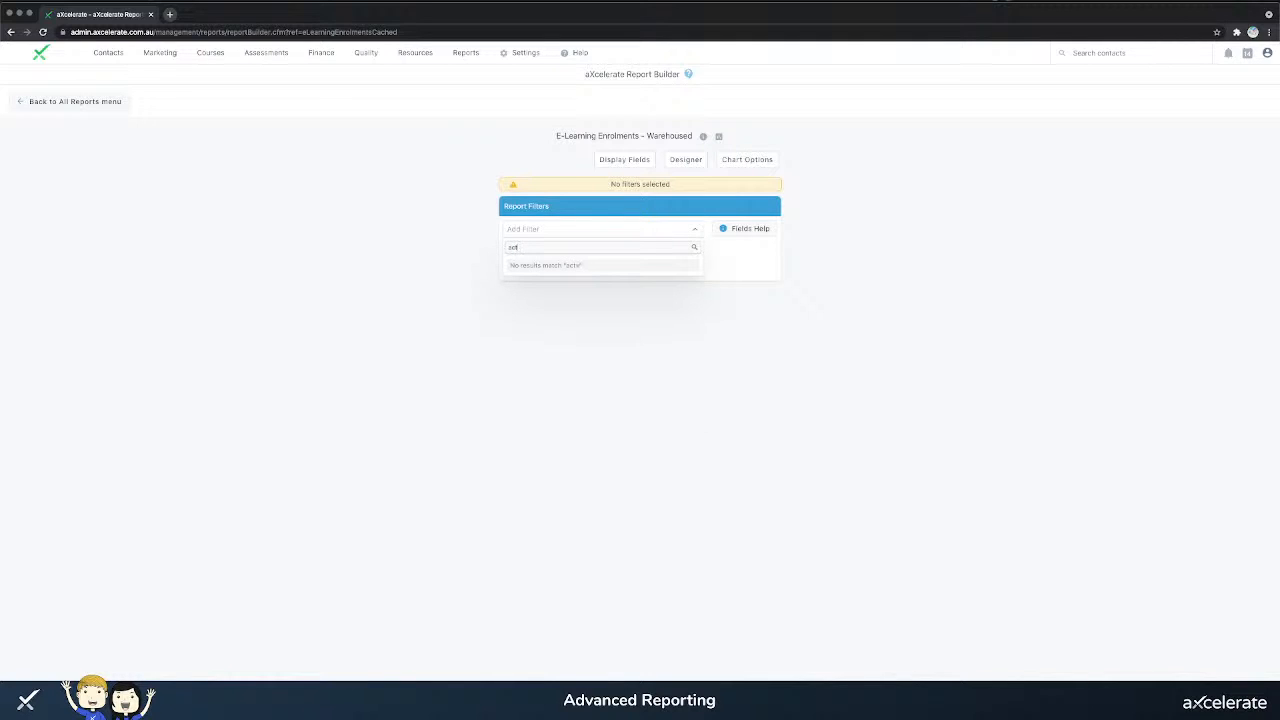
{"action": "type", "text": "iv"}
{"action": "key", "text": "BackSpace"}
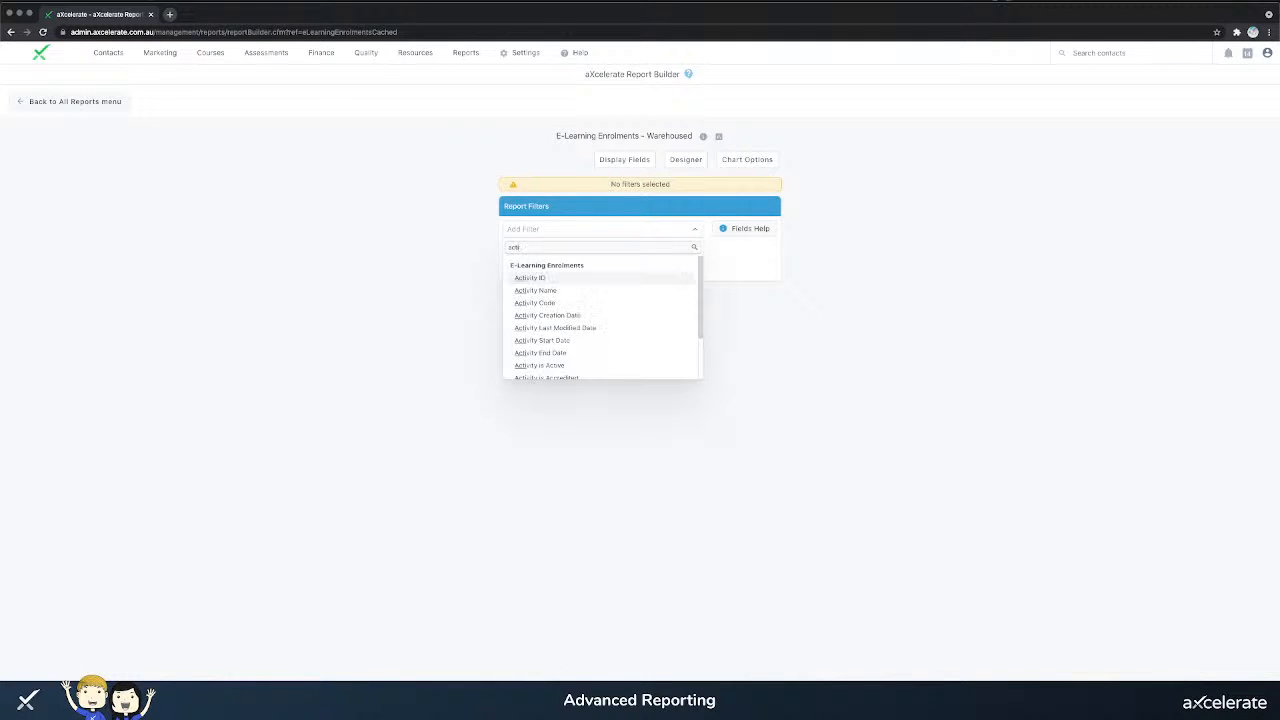
{"action": "left_click", "coordinate": [608, 291]}
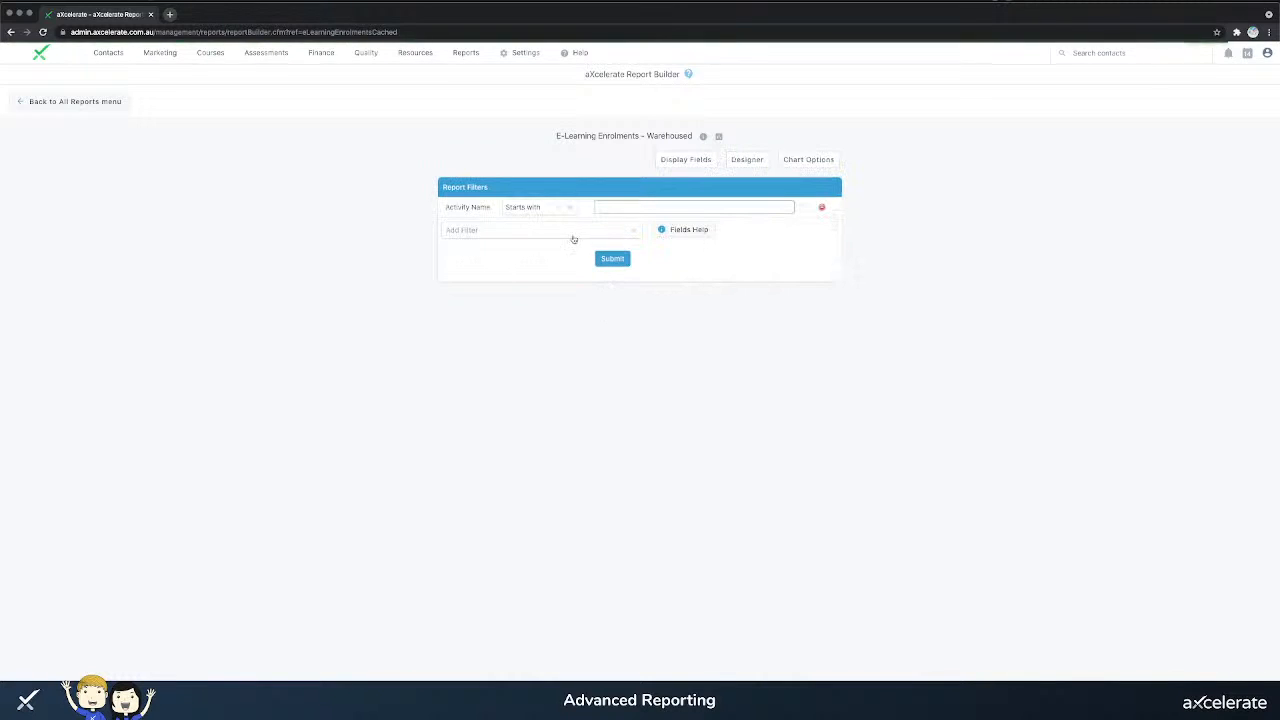
- Set the Activity Name filter to Contains with the copied value Motivational Ethics
{"action": "left_click", "coordinate": [546, 214]}
{"action": "left_click", "coordinate": [543, 223]}
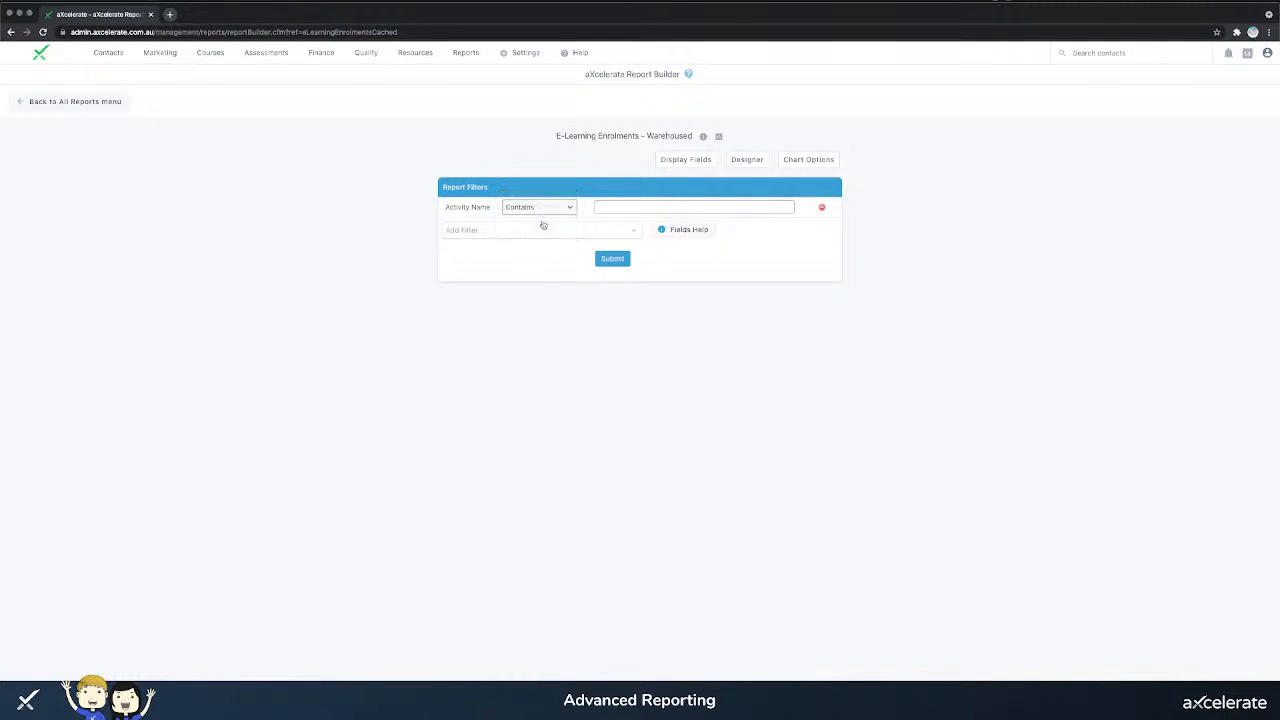
{"action": "left_click", "coordinate": [669, 205]}
{"action": "key", "text": "super+v"}
- Add an E-Learning Enrolment Created Date filter and set it to Current Year
{"action": "left_click", "coordinate": [618, 231]}
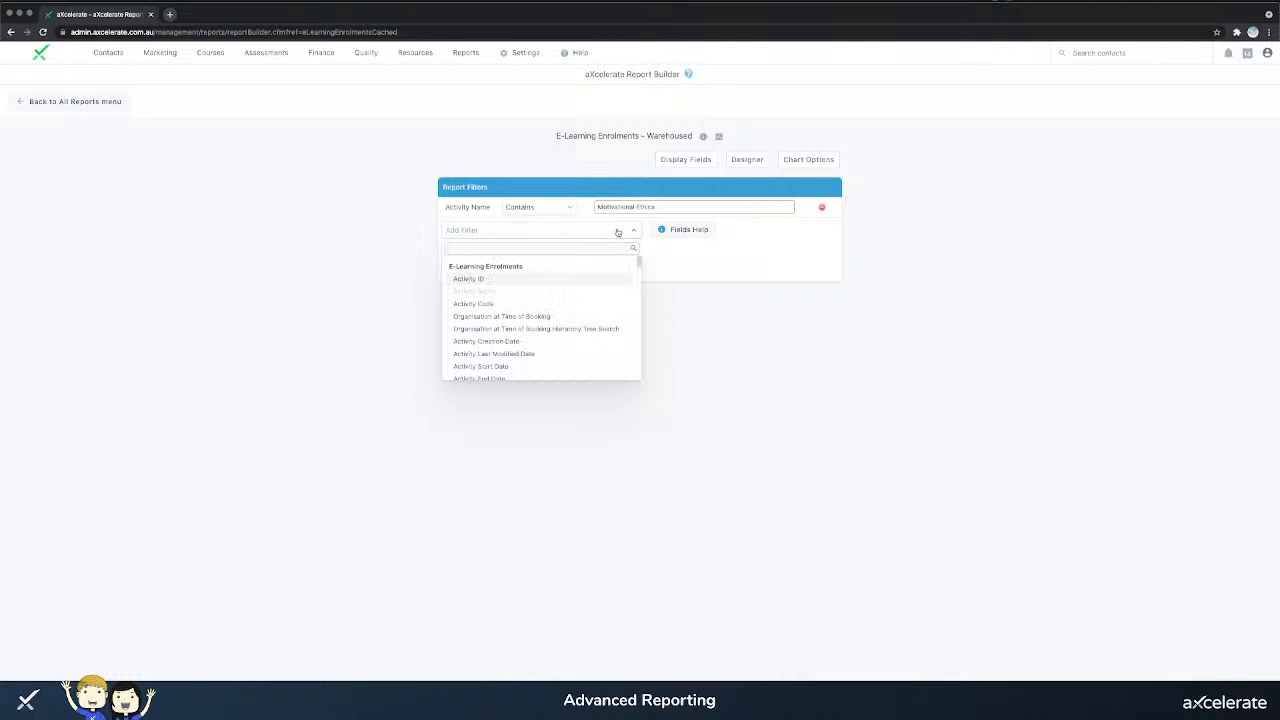
{"action": "type", "text": "cre"}
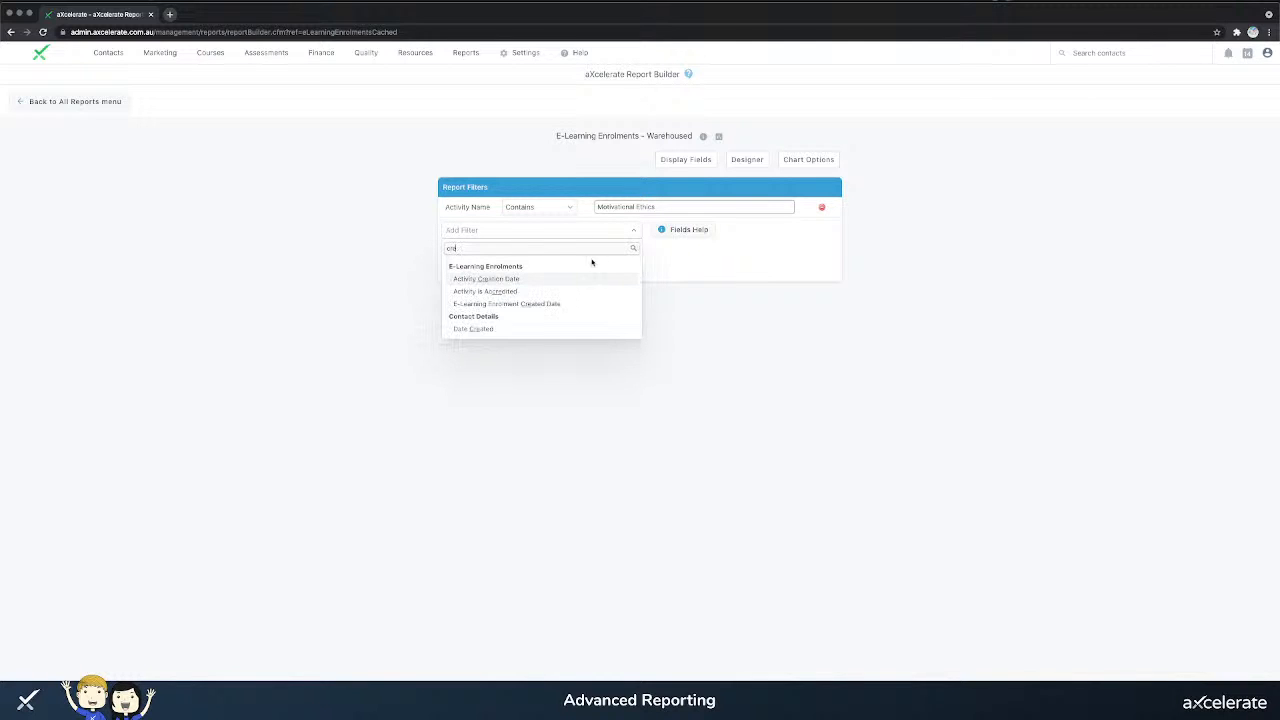
{"action": "left_click", "coordinate": [506, 306]}
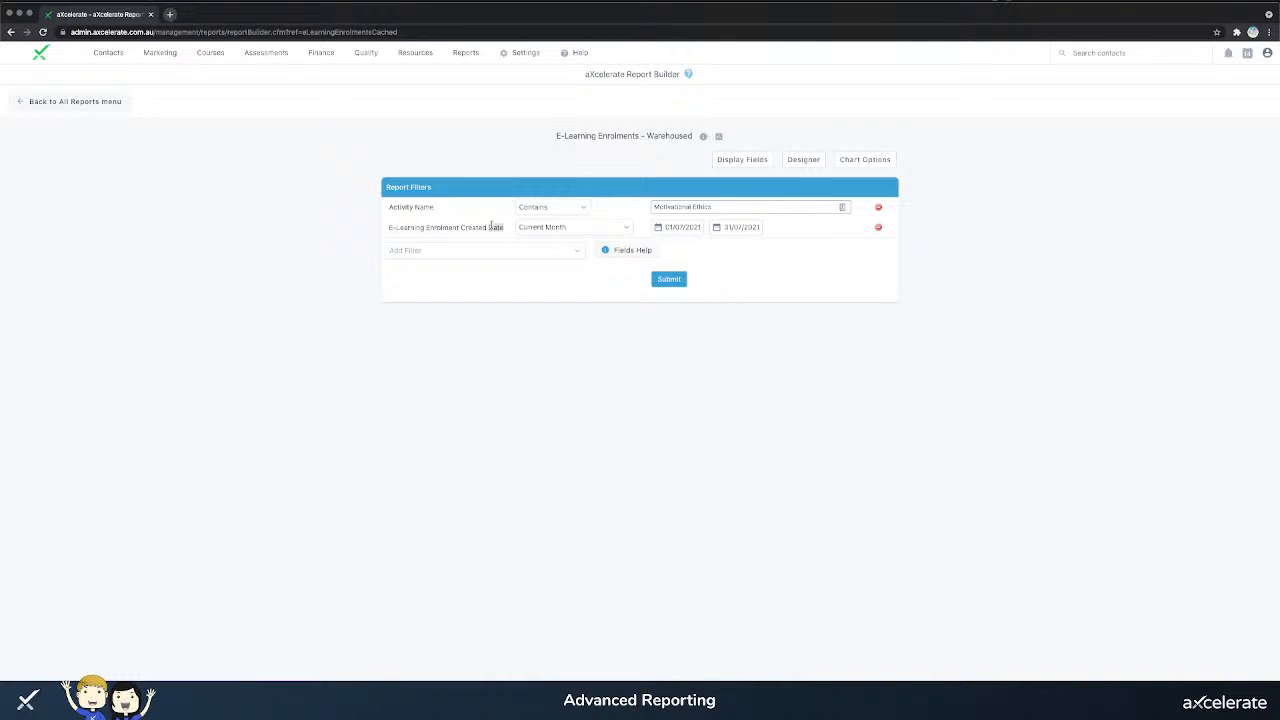
{"action": "left_click", "coordinate": [542, 227]}
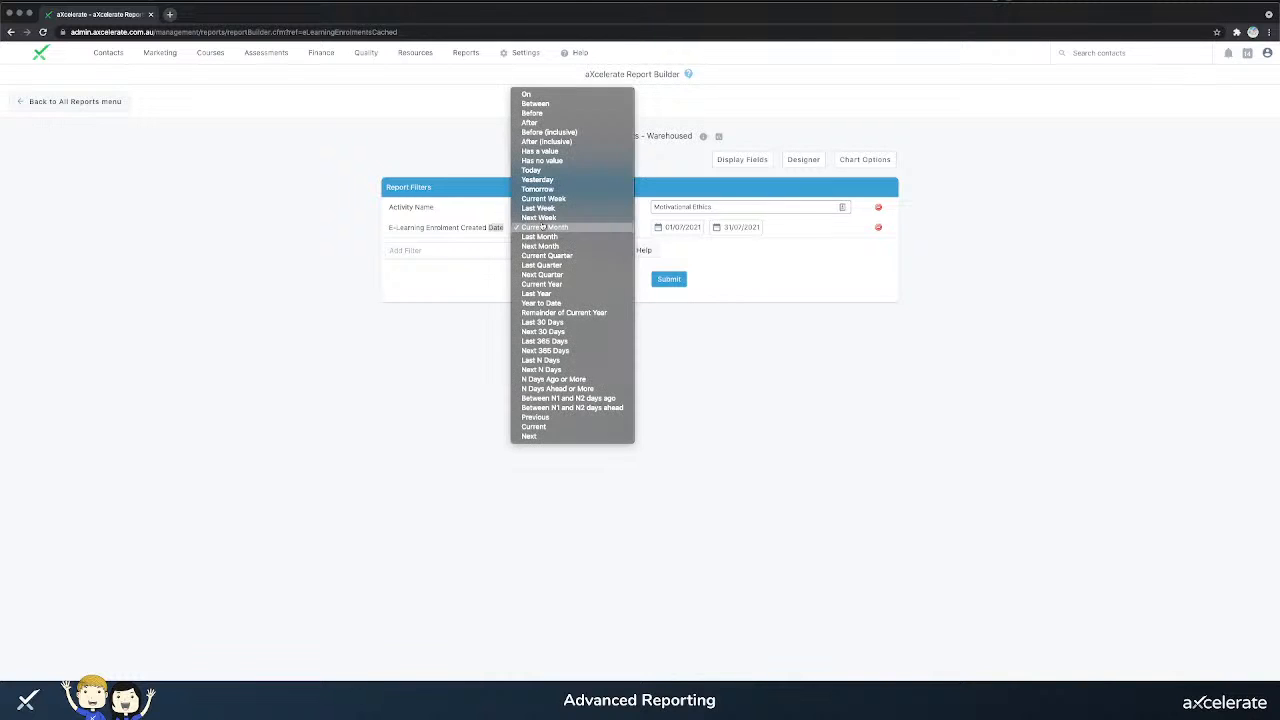
{"action": "left_click", "coordinate": [545, 284]}
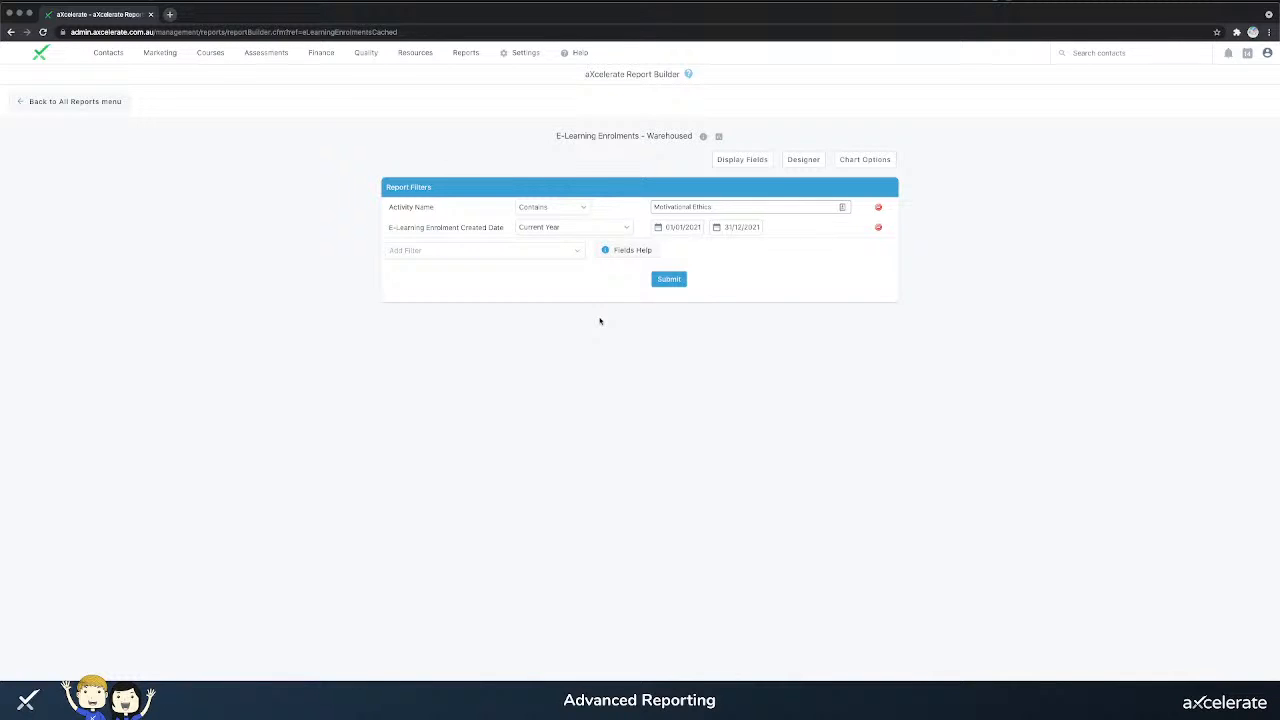
- Review the selected display fields, keep them as they are, and run the E-Learning Enrolments report
{"action": "left_click", "coordinate": [740, 162]}
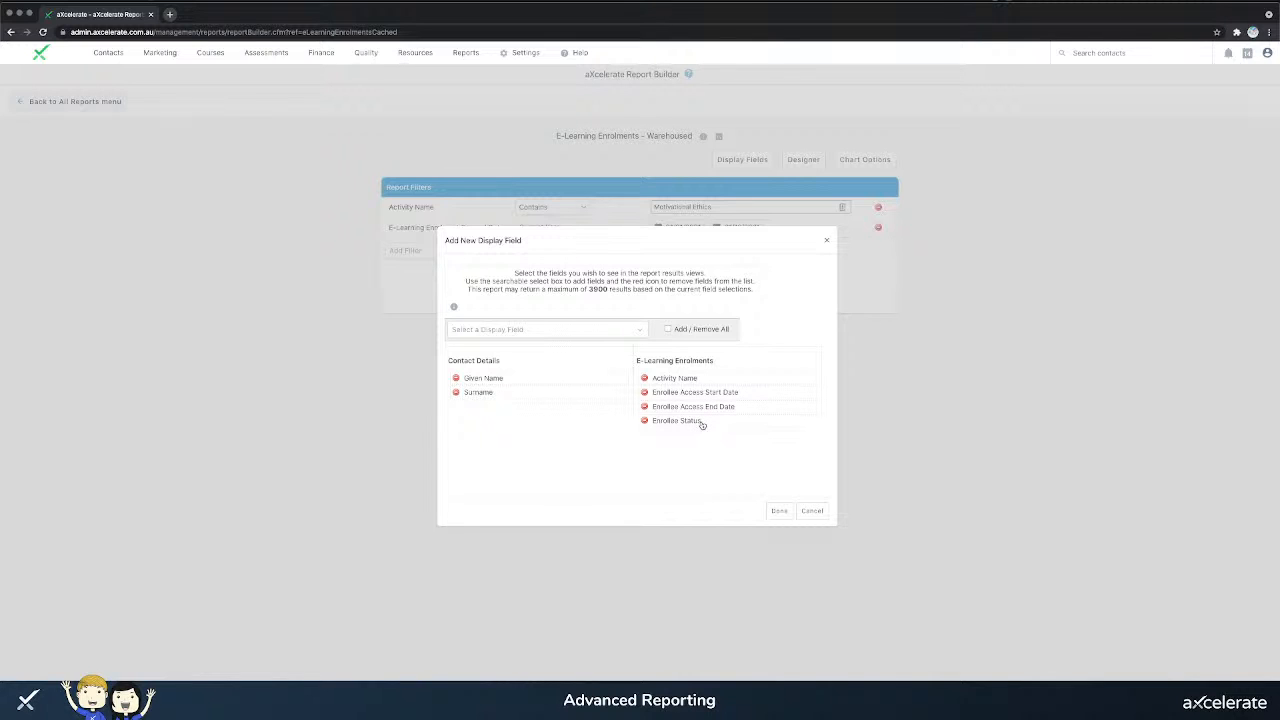
{"action": "left_click", "coordinate": [769, 512]}
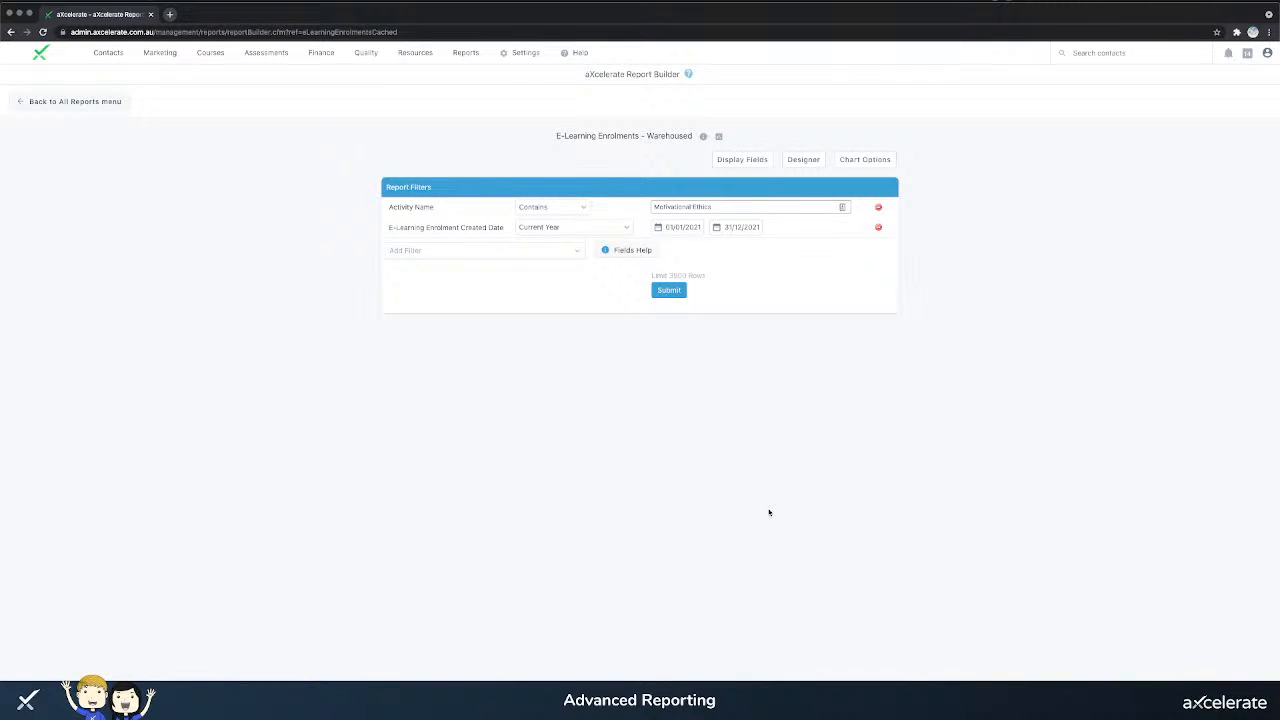
{"action": "left_click", "coordinate": [660, 292]}
{"action": "left_click", "coordinate": [668, 291]}
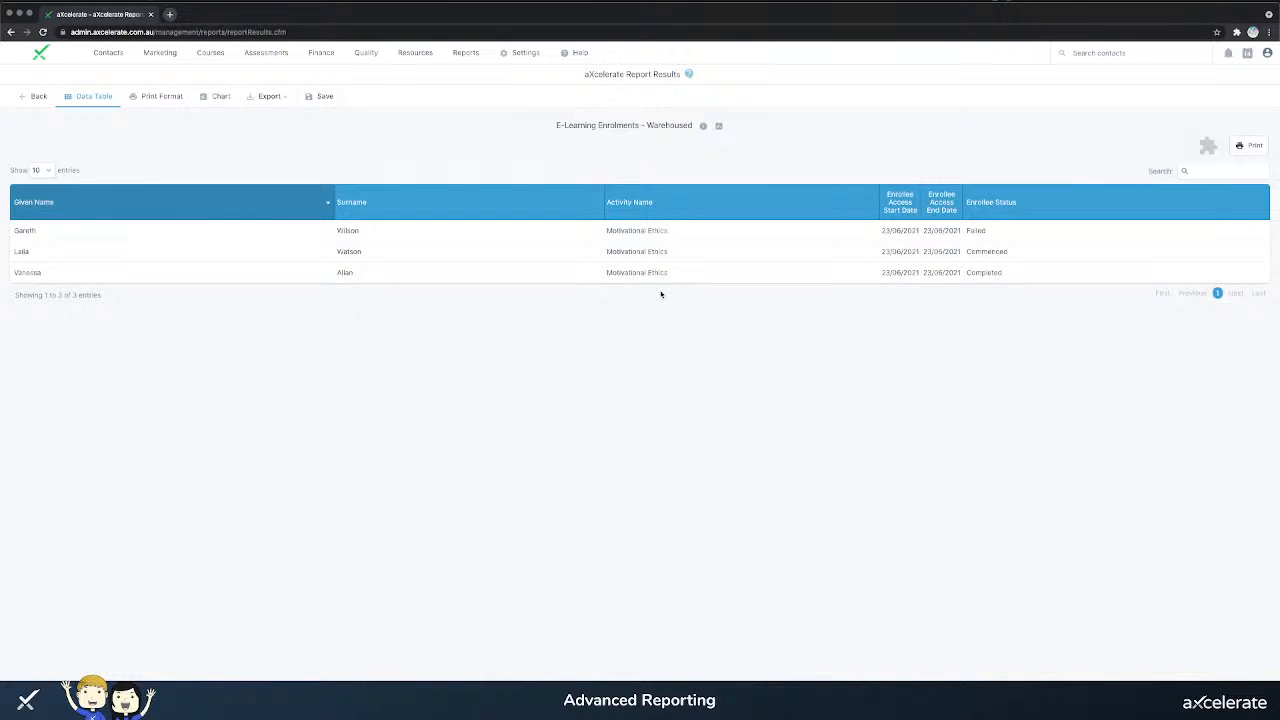
- Examine the activity name and enrollee status of each learner in the E-Learning Enrolments results
{"action": "triple_click", "coordinate": [665, 229]}
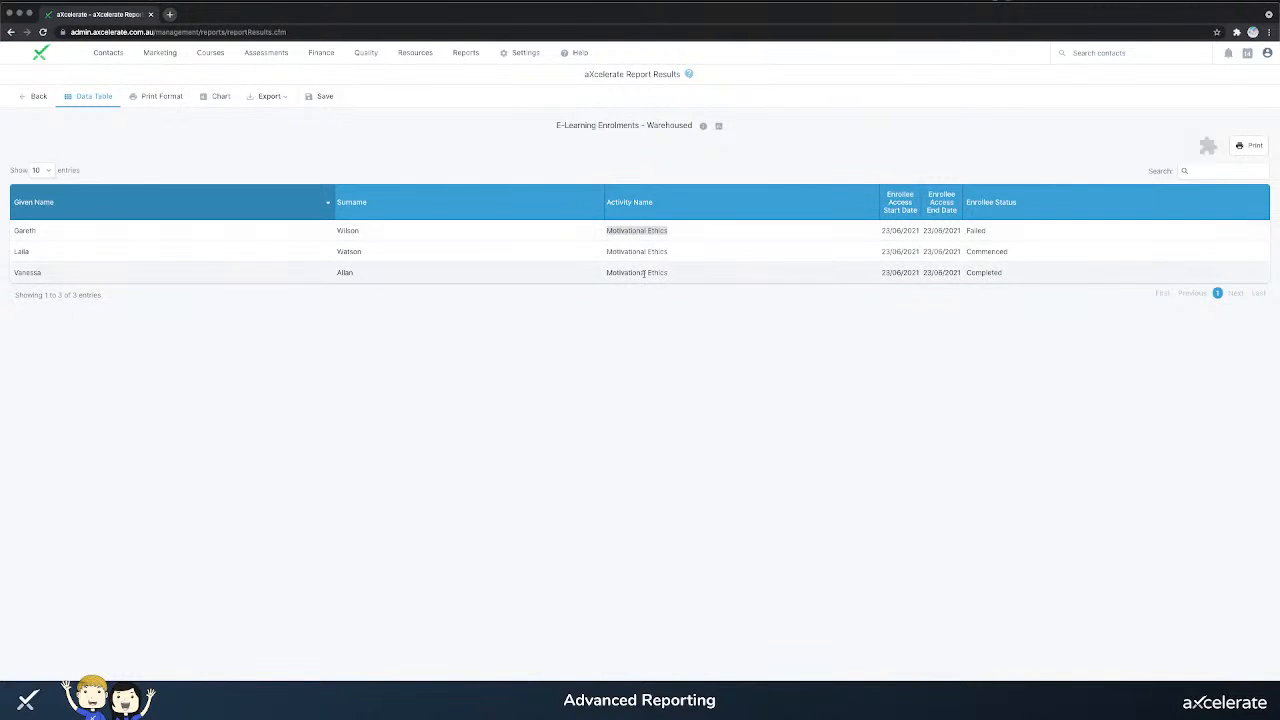
{"action": "triple_click", "coordinate": [649, 253]}
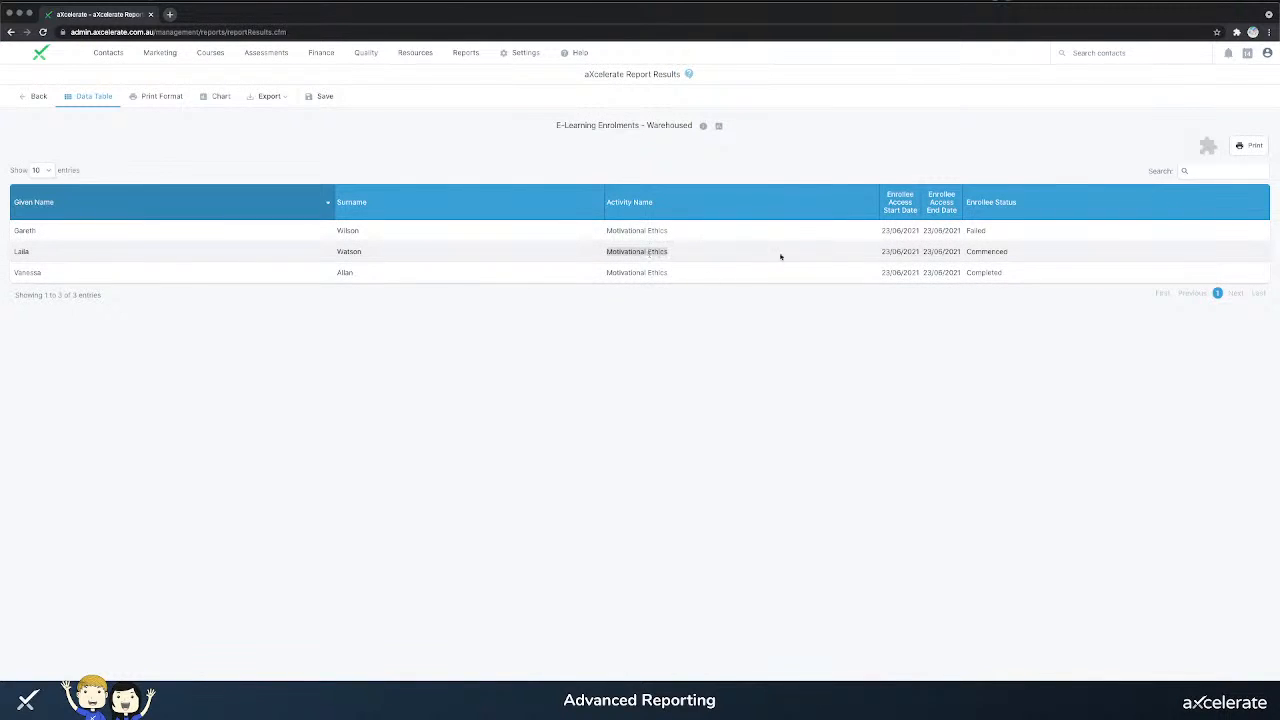
{"action": "triple_click", "coordinate": [975, 231]}
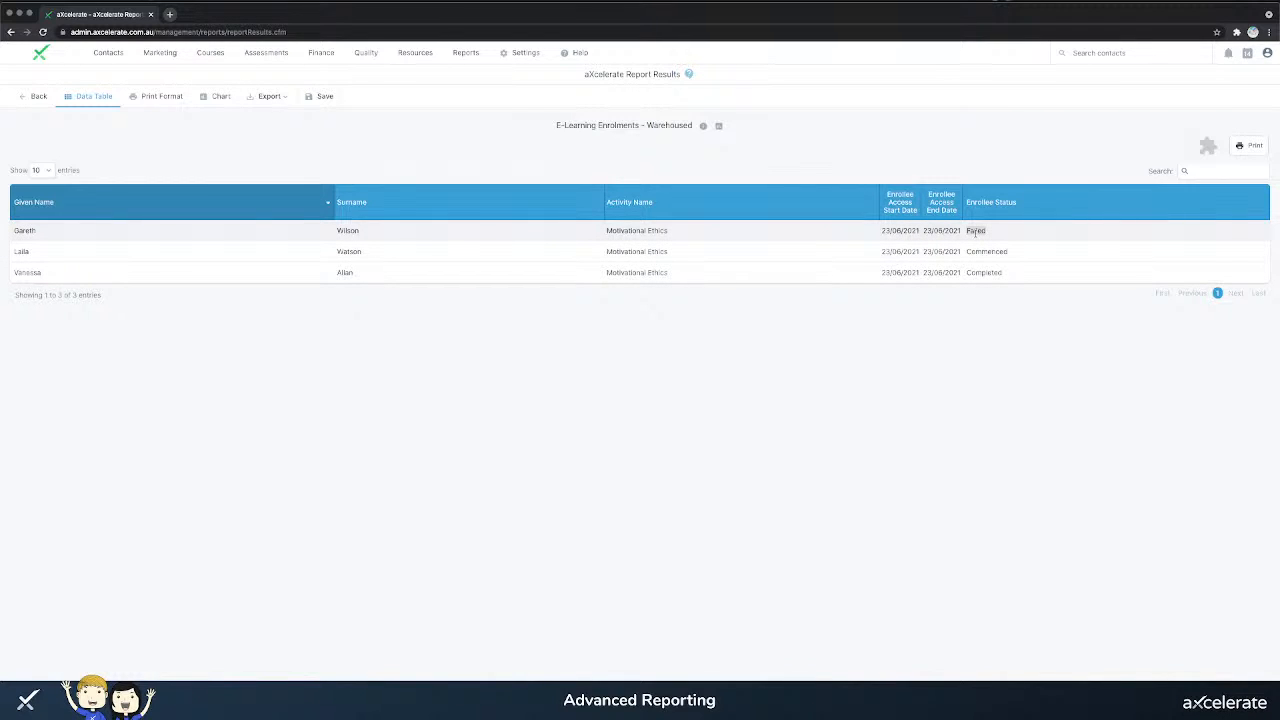
{"action": "triple_click", "coordinate": [978, 251]}
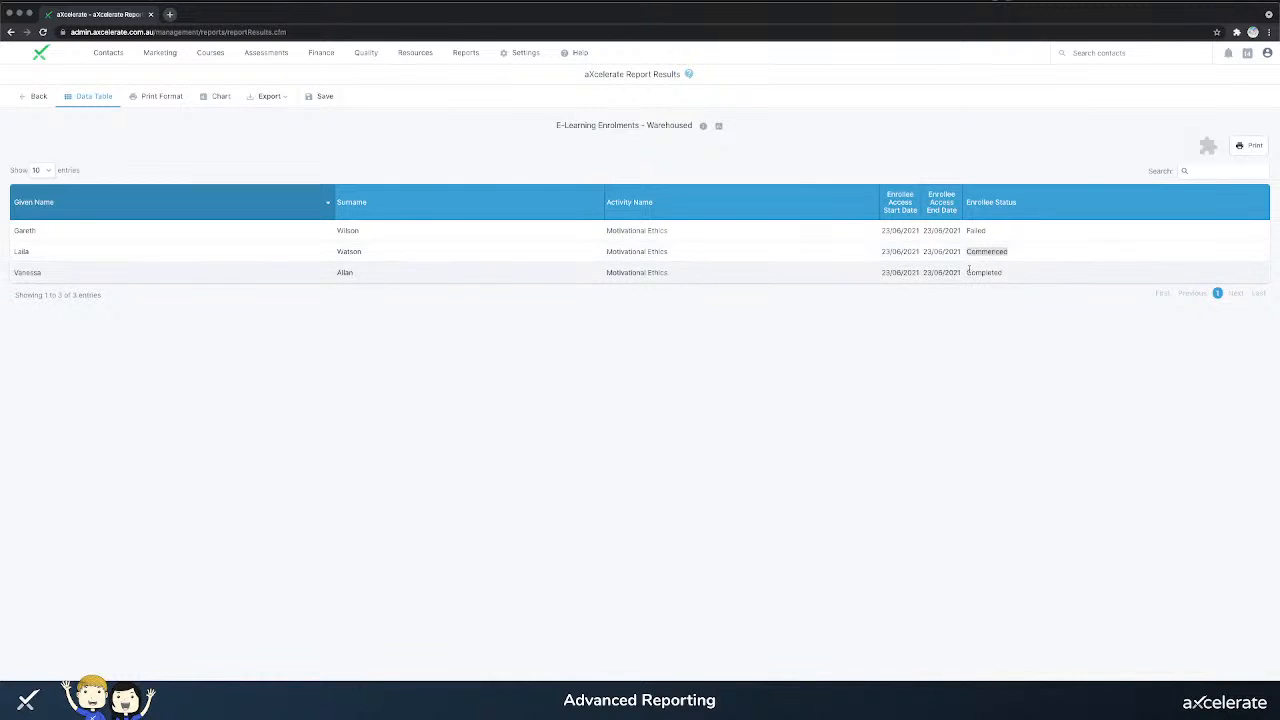
{"action": "triple_click", "coordinate": [969, 272]}
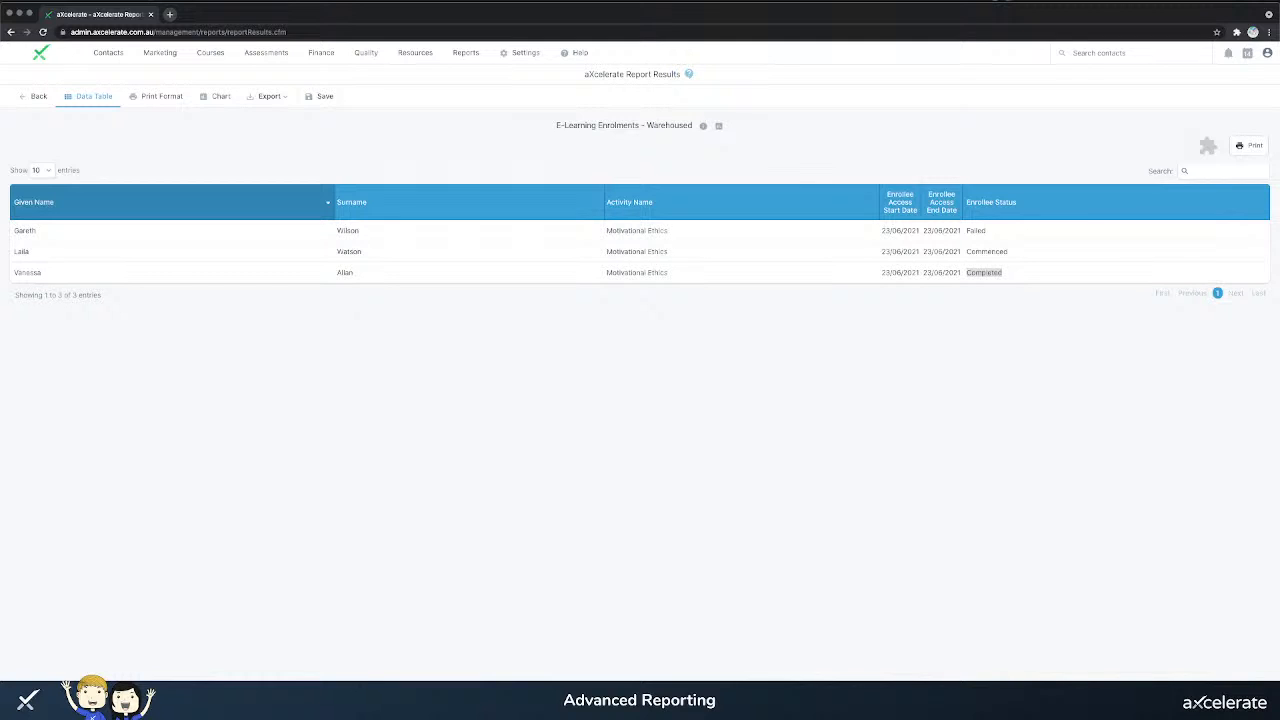
{"action": "double_click", "coordinate": [617, 125]}
{"action": "triple_click", "coordinate": [617, 125]}
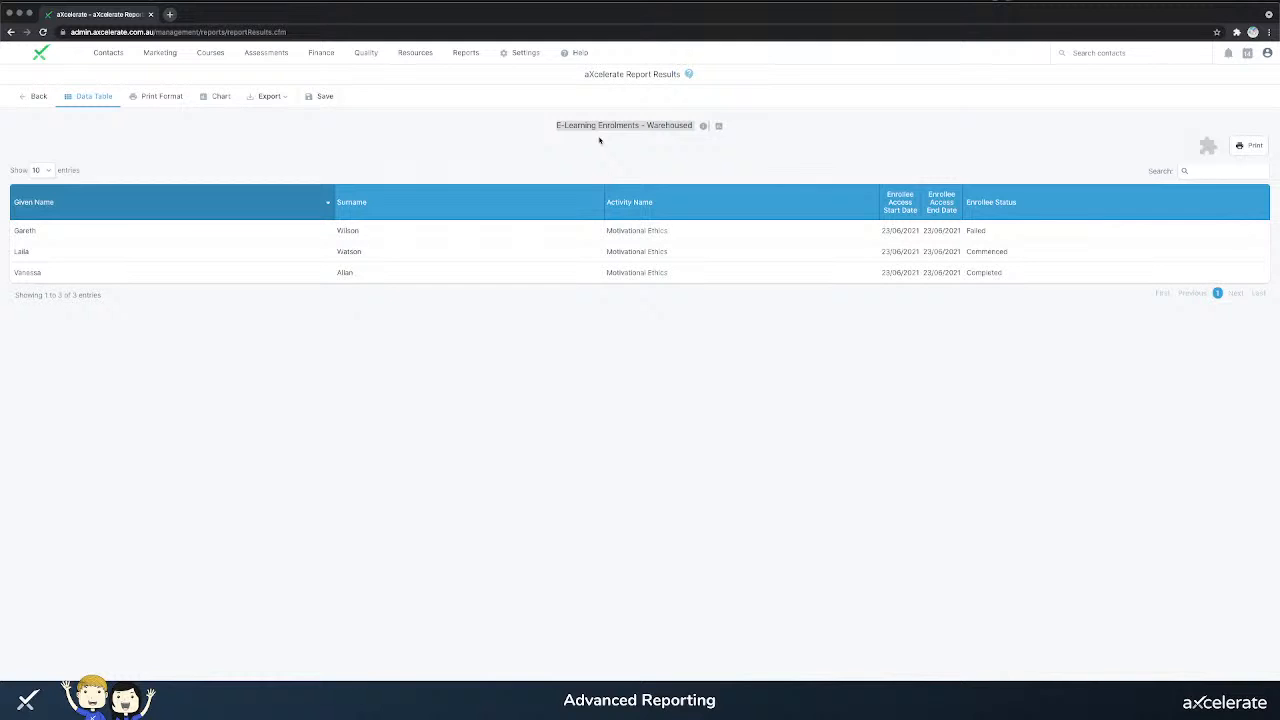
- Open the warehoused Unit of Competency Enrolments report in the Report Builder
{"action": "mouse_move", "coordinate": [466, 52]}
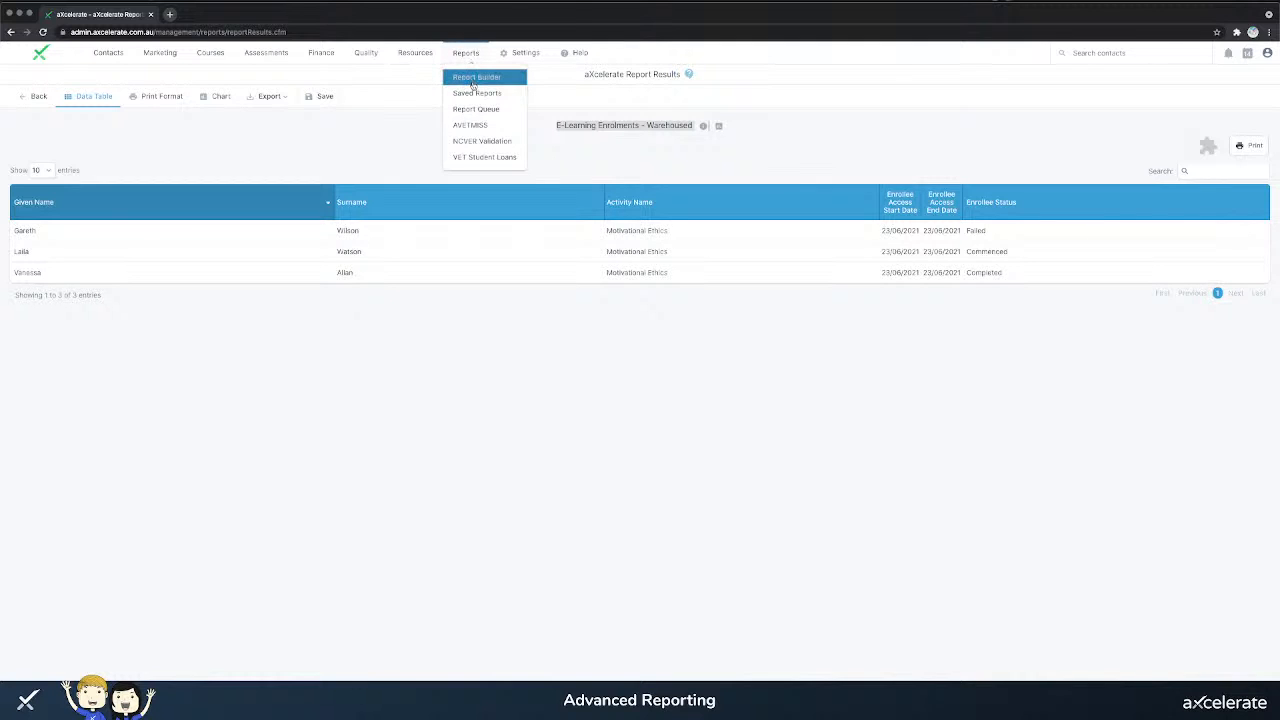
{"action": "left_click", "coordinate": [473, 79]}
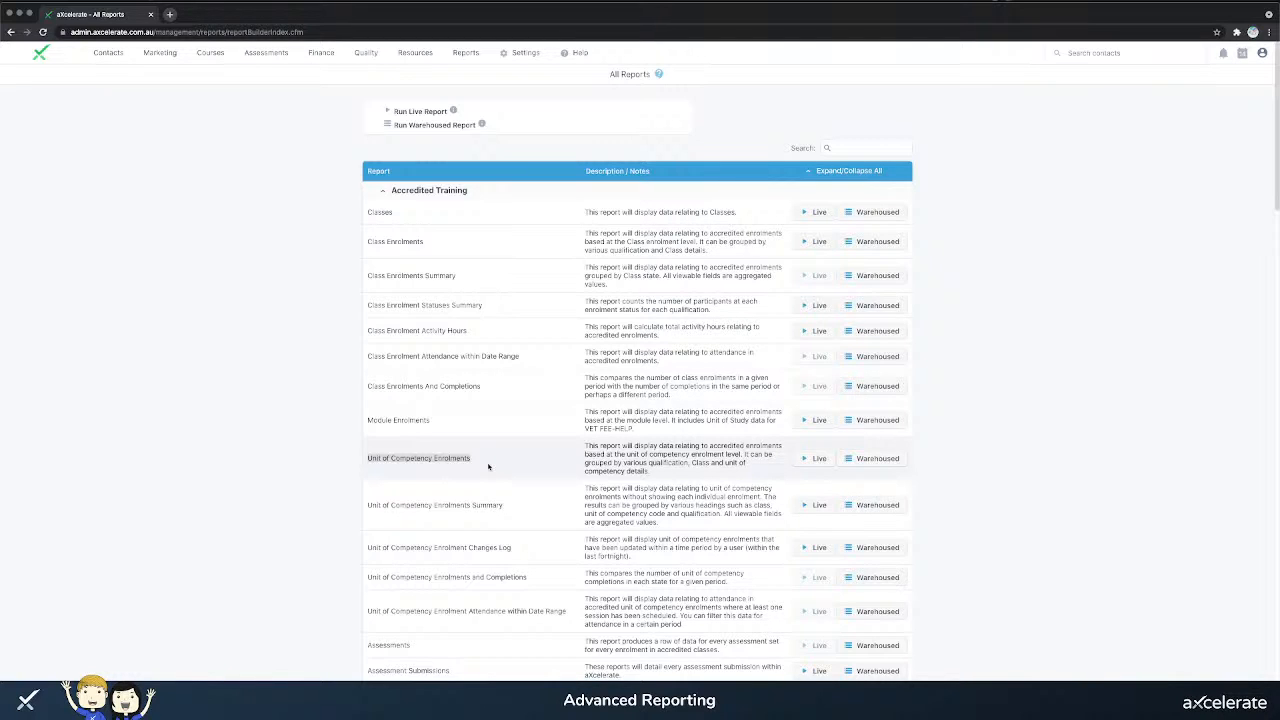
{"action": "left_click", "coordinate": [848, 462]}
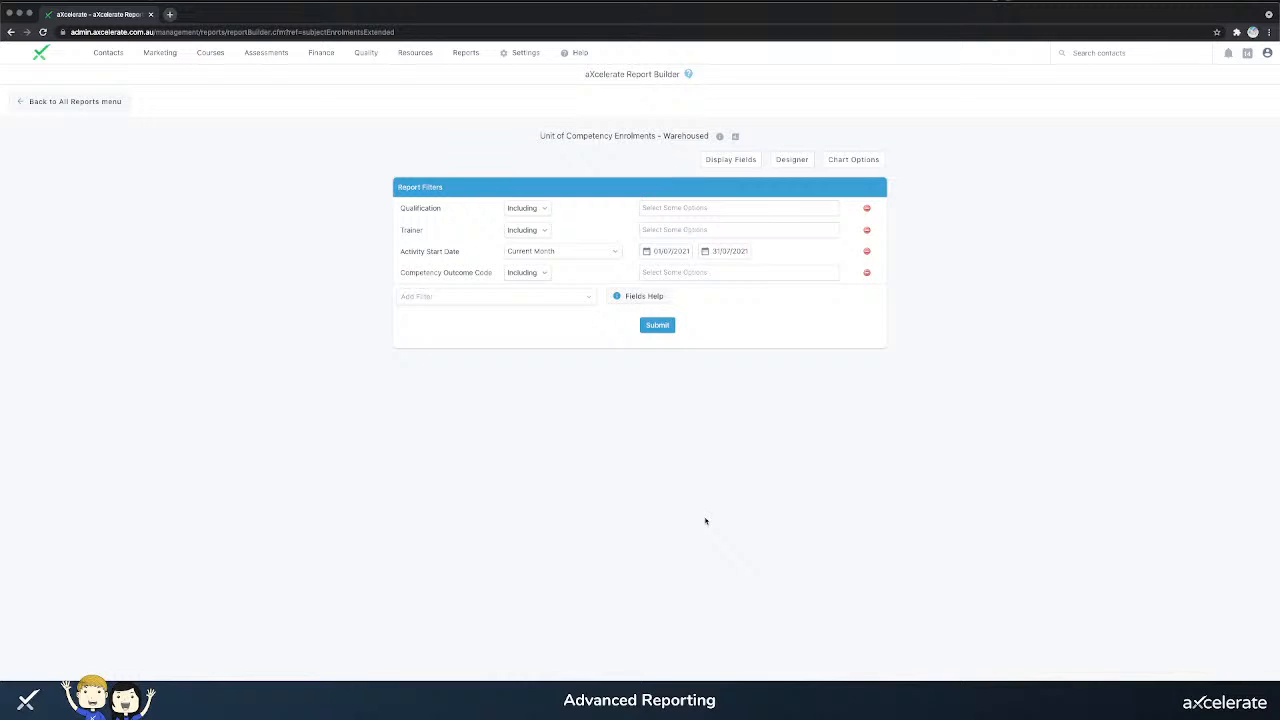
- Remove the default Qualification, Trainer, Activity Start Date and Competency Outcome Code filters
{"action": "left_click", "coordinate": [866, 210]}
{"action": "left_click", "coordinate": [866, 210]}
{"action": "left_click", "coordinate": [866, 210]}
{"action": "left_click", "coordinate": [831, 211]}
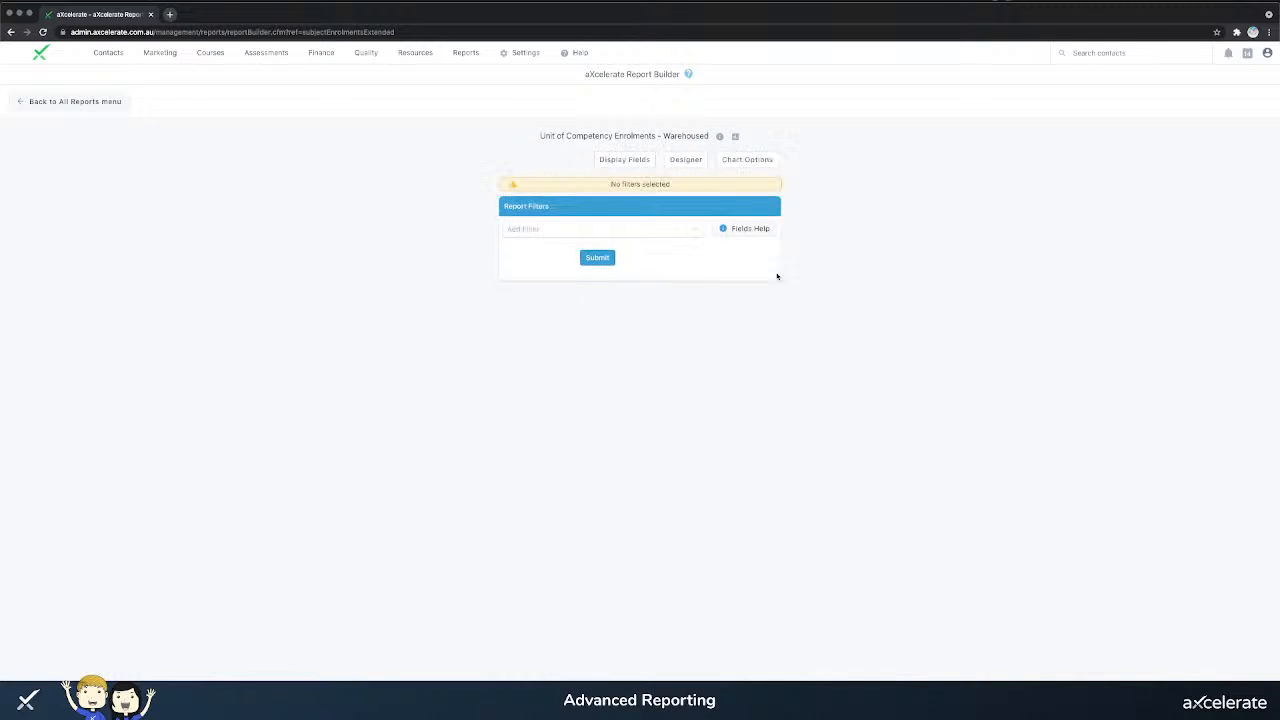
- Add the Num E-learning Completed and Num E-learning Failed filters to the report
{"action": "left_click", "coordinate": [676, 226]}
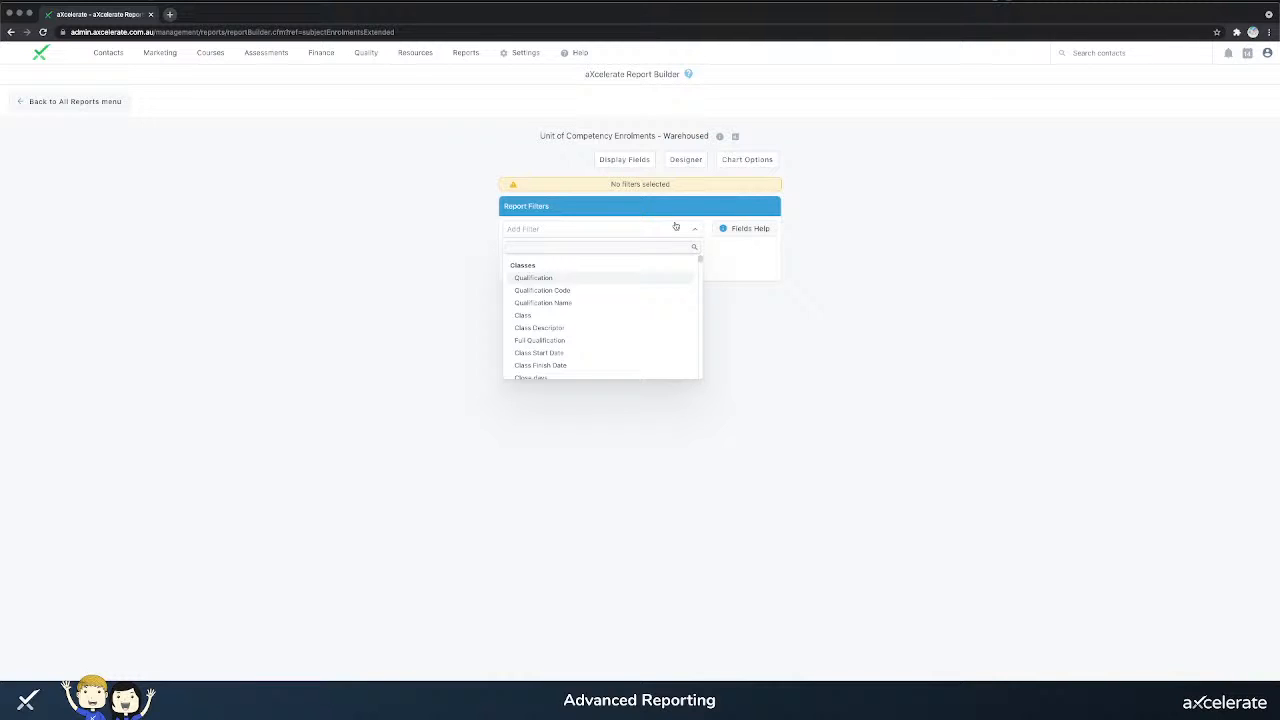
{"action": "type", "text": "e-l"}
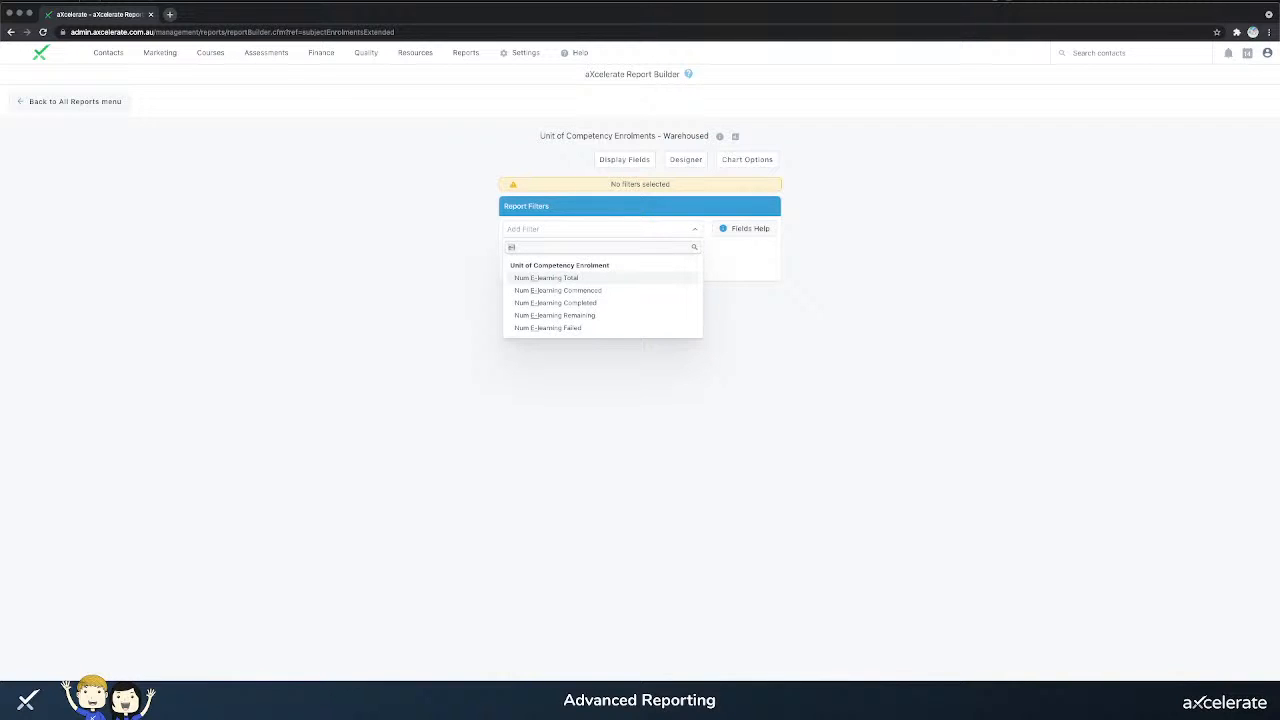
{"action": "left_click", "coordinate": [572, 307]}
{"action": "left_click", "coordinate": [561, 234]}
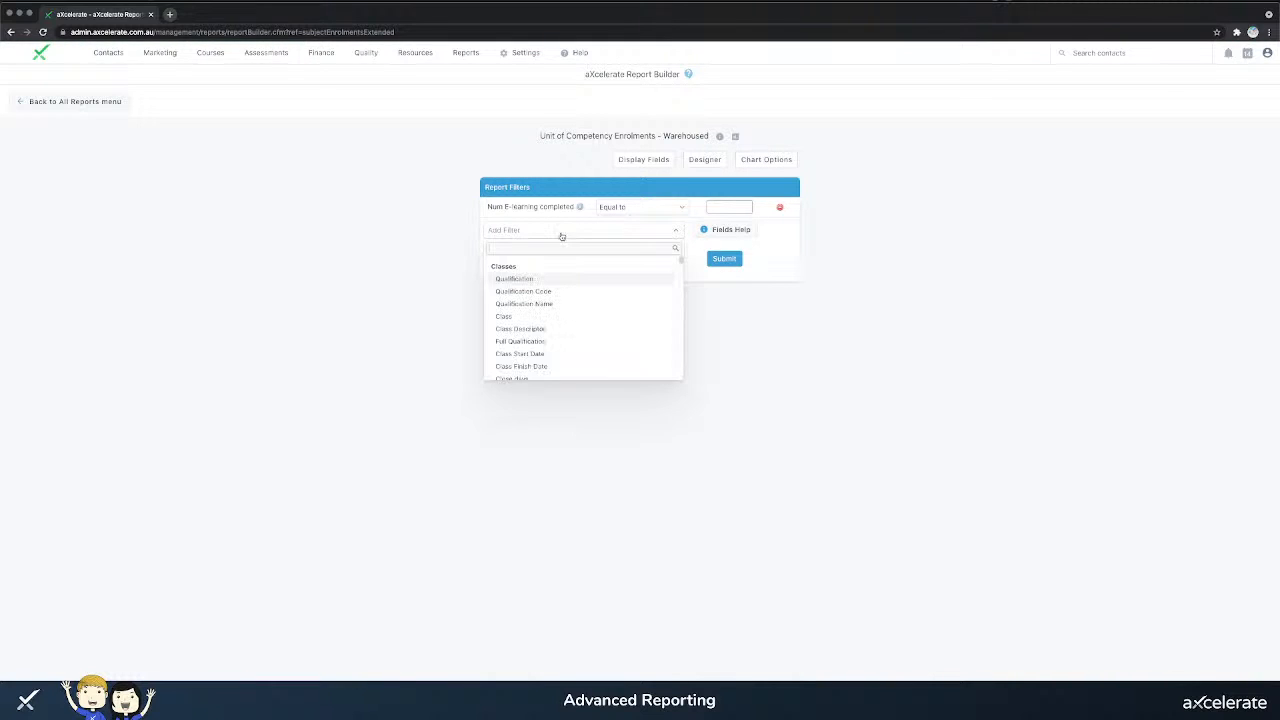
{"action": "type", "text": "e-l"}
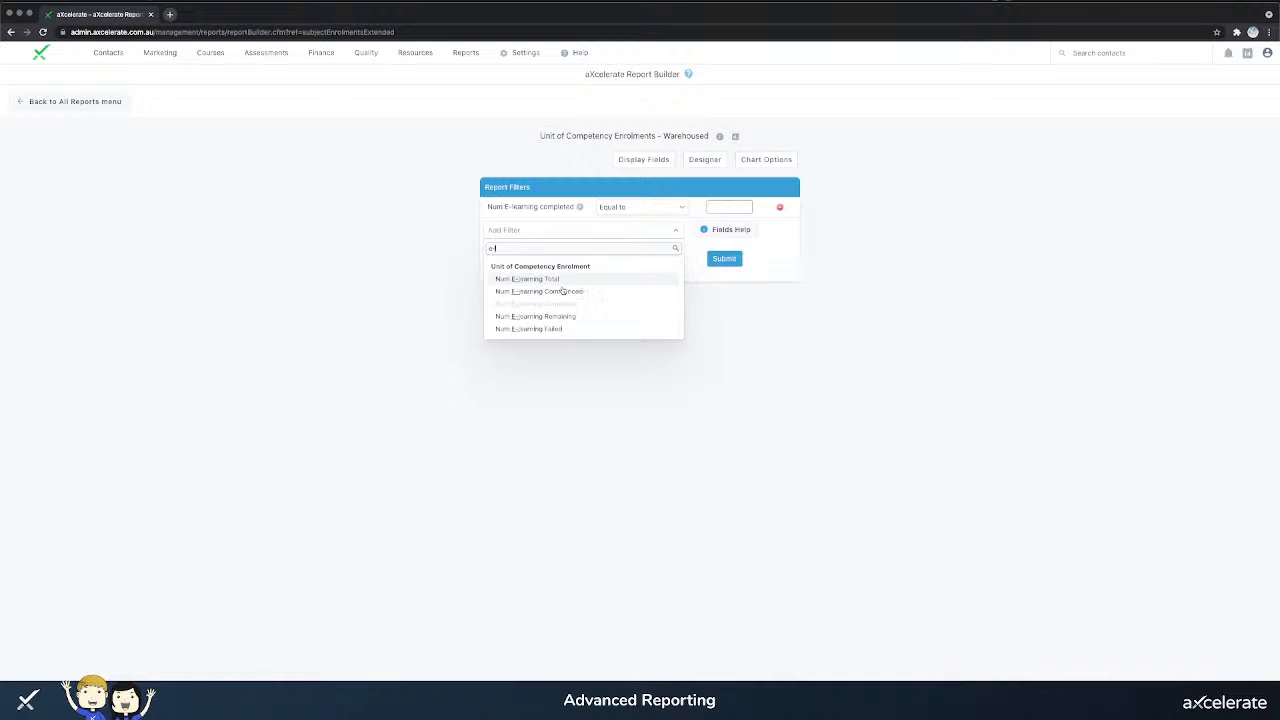
{"action": "left_click", "coordinate": [560, 329]}
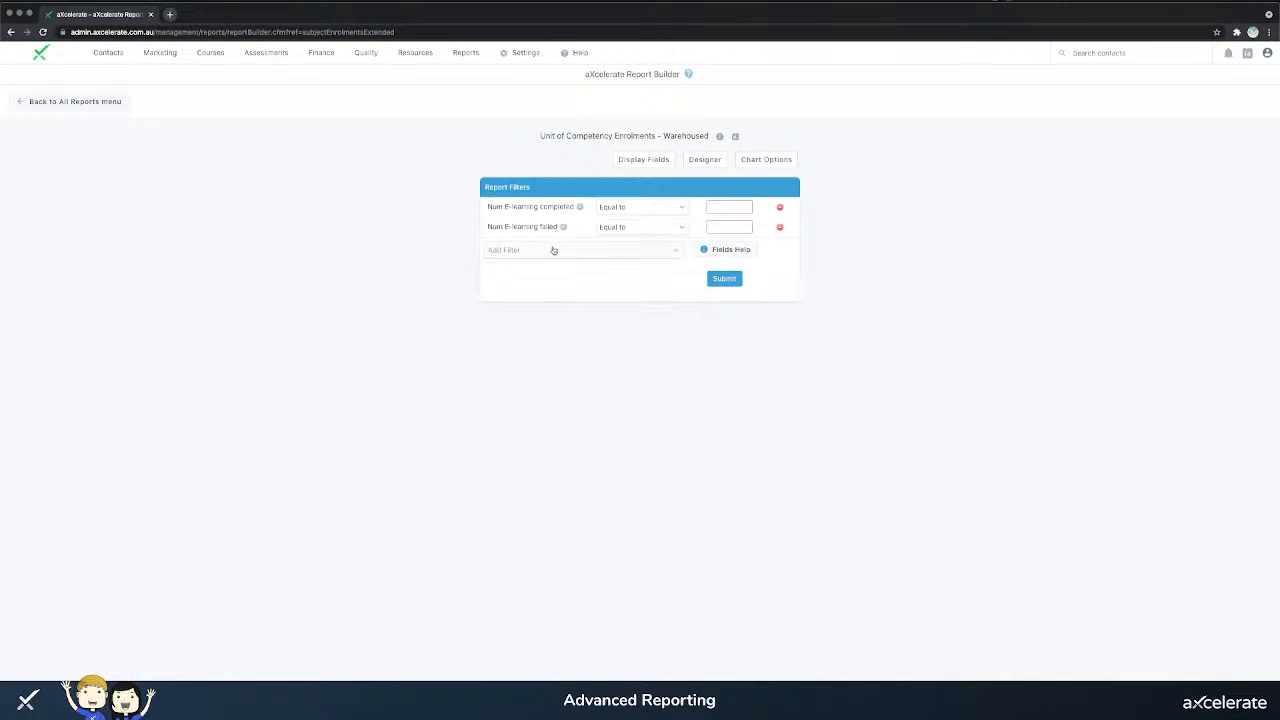
- Add the Num E-learning Remaining and Num E-learning Total filters to the report
{"action": "left_click", "coordinate": [551, 250]}
{"action": "type", "text": "e-l"}
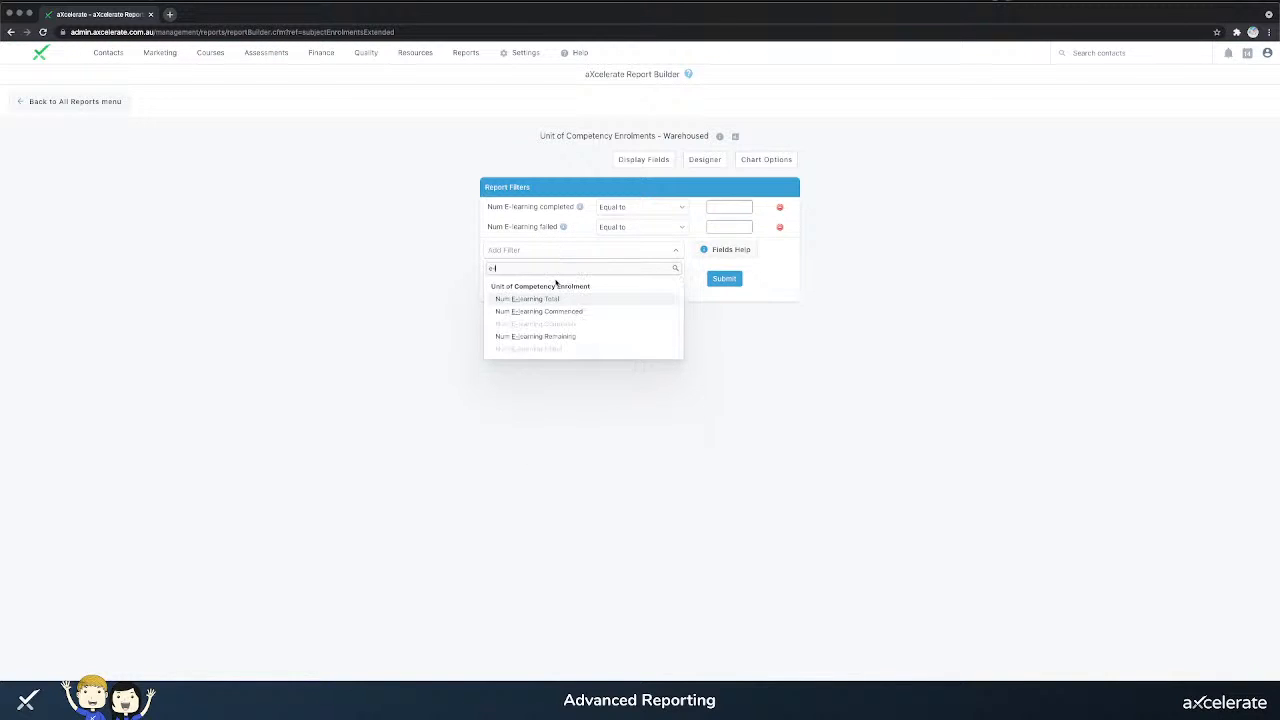
{"action": "left_click", "coordinate": [565, 341]}
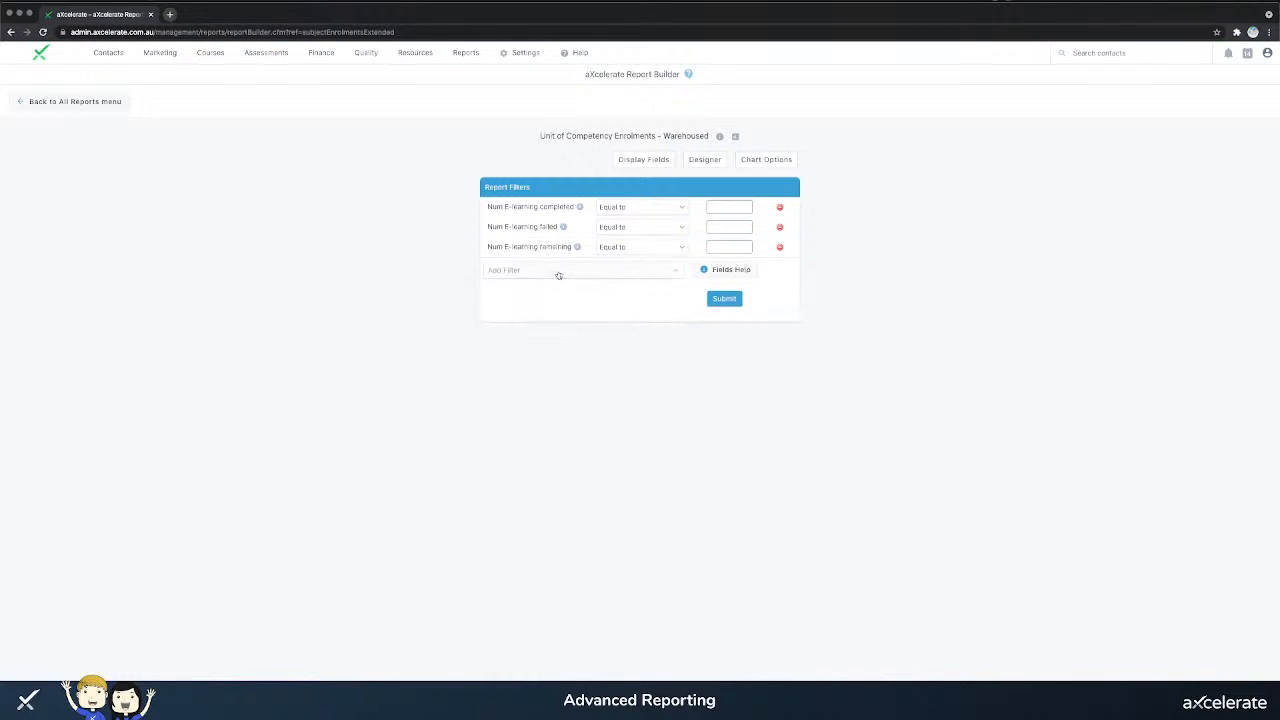
{"action": "left_click", "coordinate": [559, 272]}
{"action": "type", "text": "e-"}
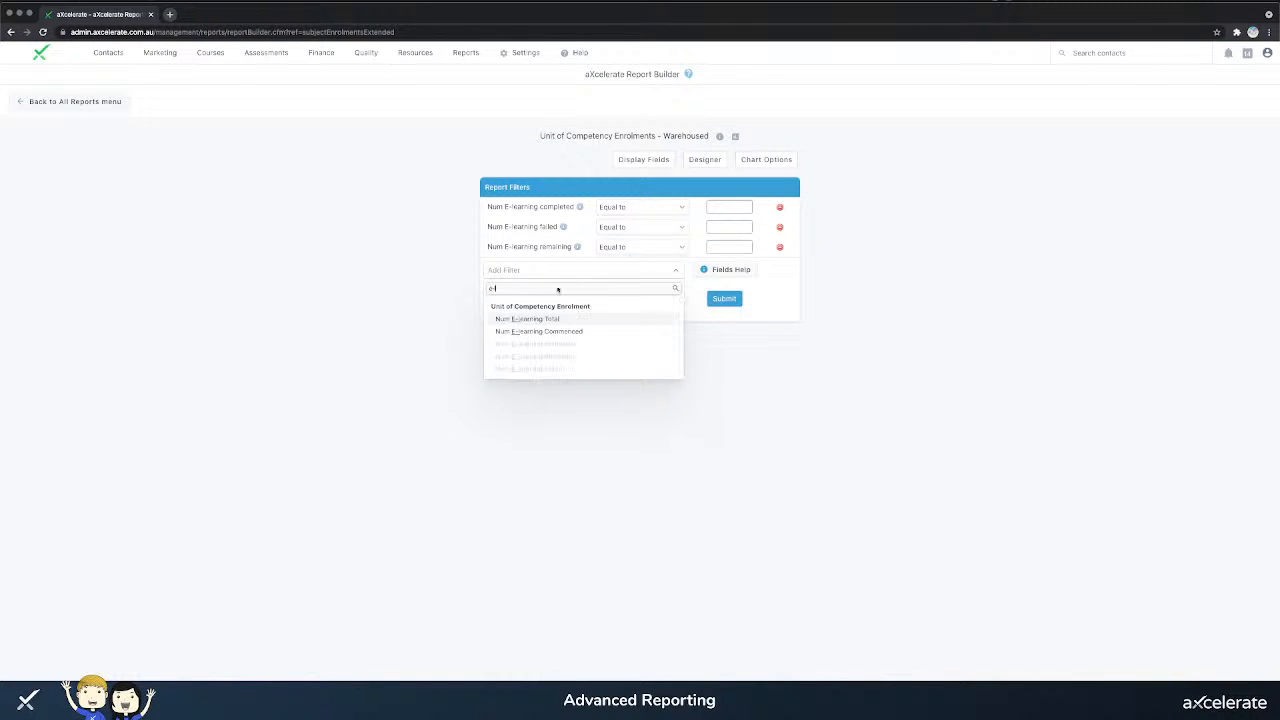
{"action": "left_click", "coordinate": [561, 318]}
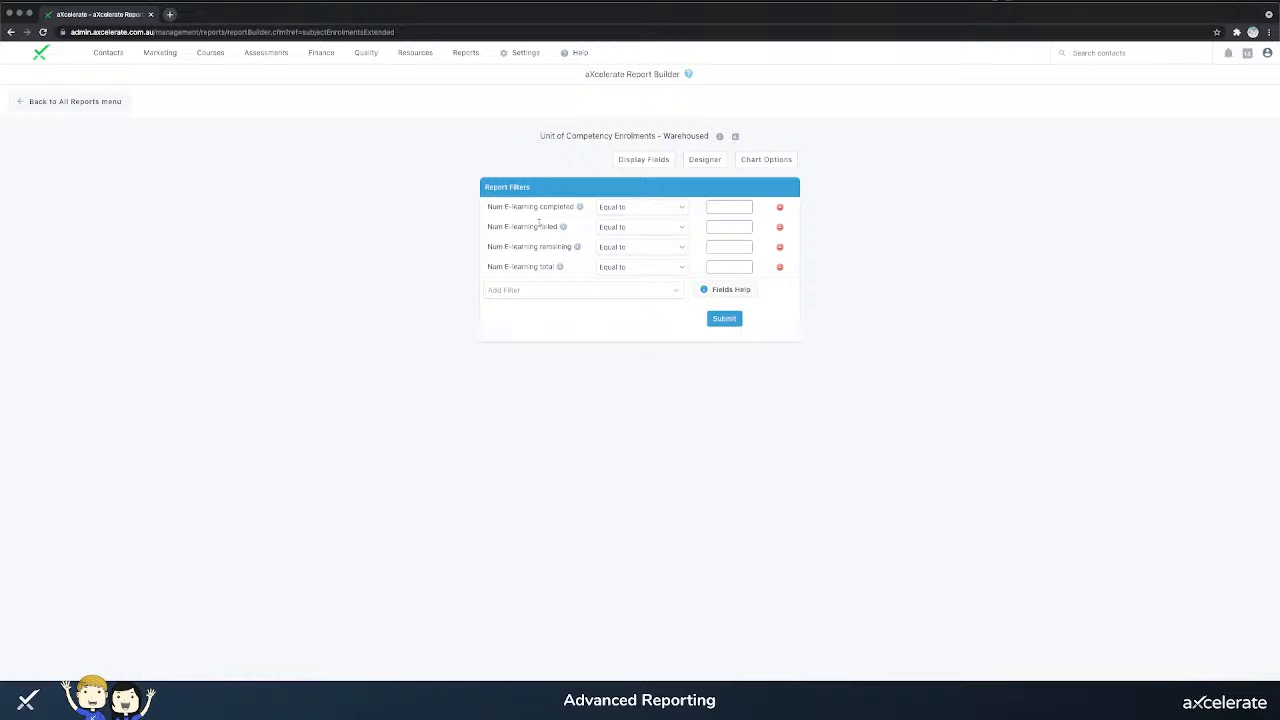
- Set Num E-learning completed to Greater than or equal to 1 and Num E-learning failed to Equal to 0
{"action": "left_click", "coordinate": [645, 210]}
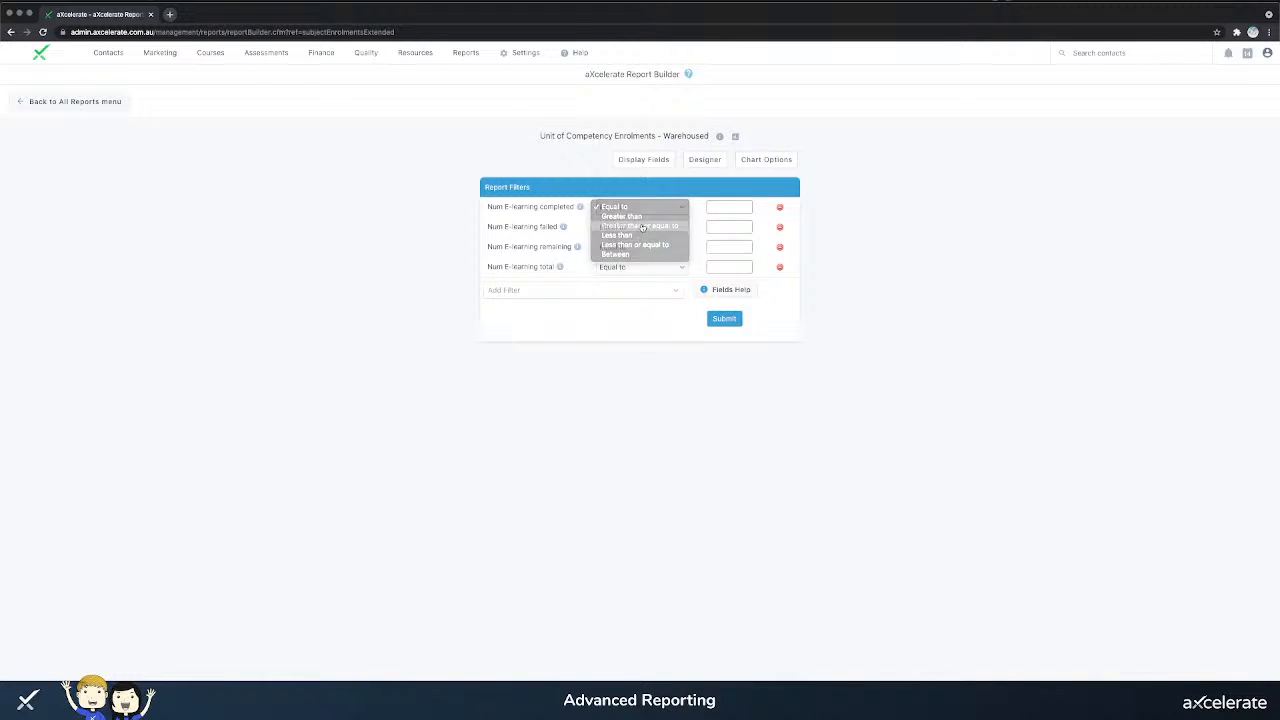
{"action": "left_click", "coordinate": [642, 227]}
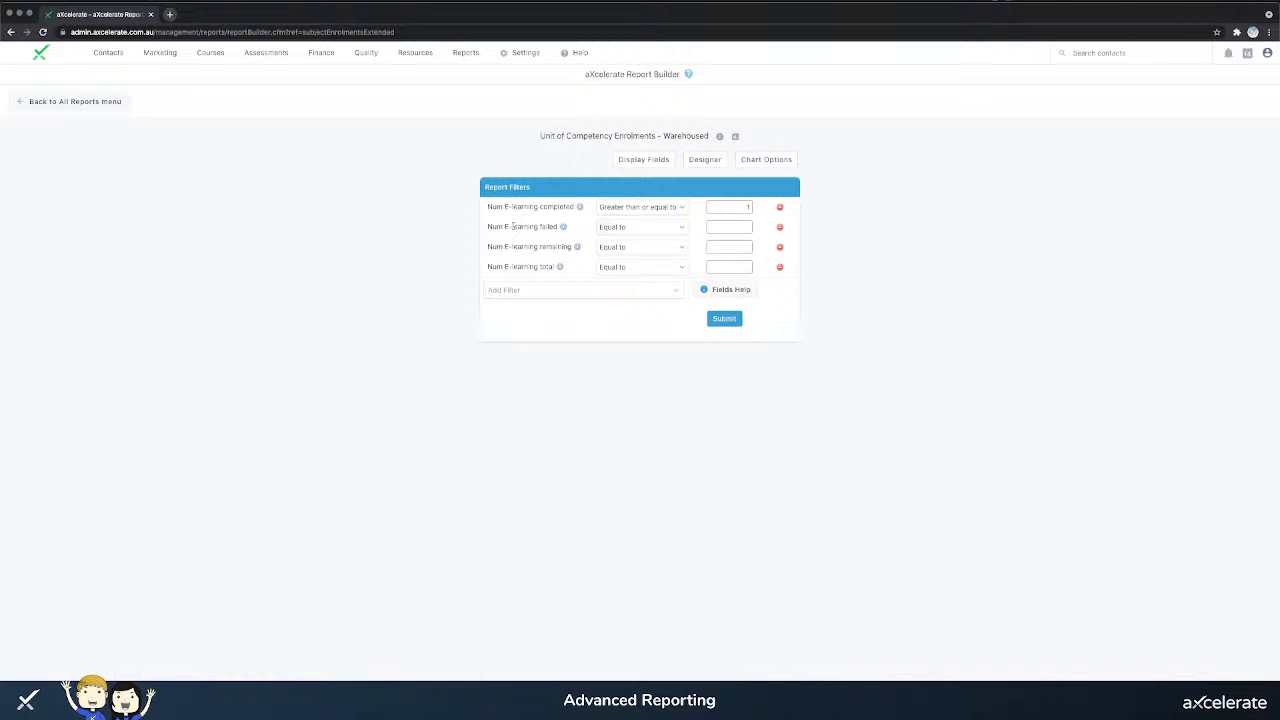
{"action": "left_click_drag", "start_coordinate": [512, 227], "coordinate": [556, 227]}
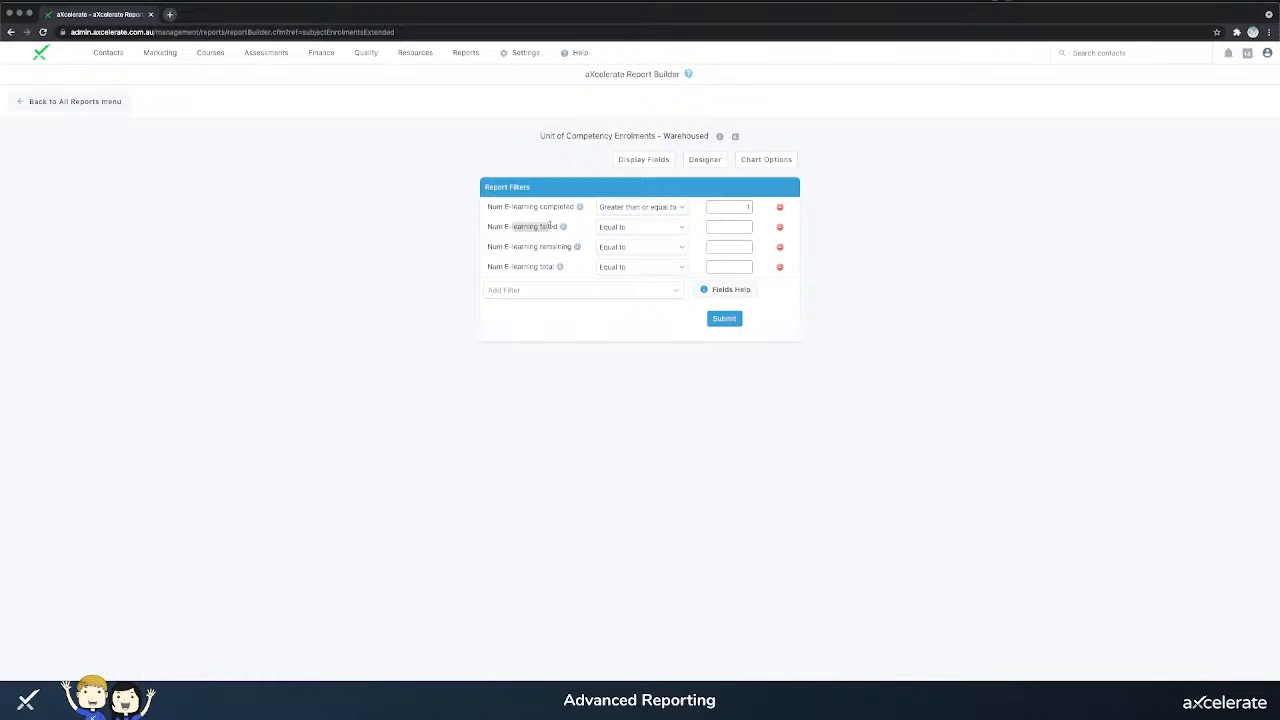
{"action": "left_click", "coordinate": [730, 225]}
- Set the Num E-learning remaining filter to Equal to 0
{"action": "left_click_drag", "start_coordinate": [495, 205], "coordinate": [549, 223]}
{"action": "left_click", "coordinate": [540, 214]}
{"action": "left_click", "coordinate": [549, 223]}
{"action": "left_click_drag", "start_coordinate": [506, 244], "coordinate": [555, 244]}
{"action": "left_click", "coordinate": [730, 245]}
{"action": "left_click_drag", "start_coordinate": [549, 225], "coordinate": [574, 247]}
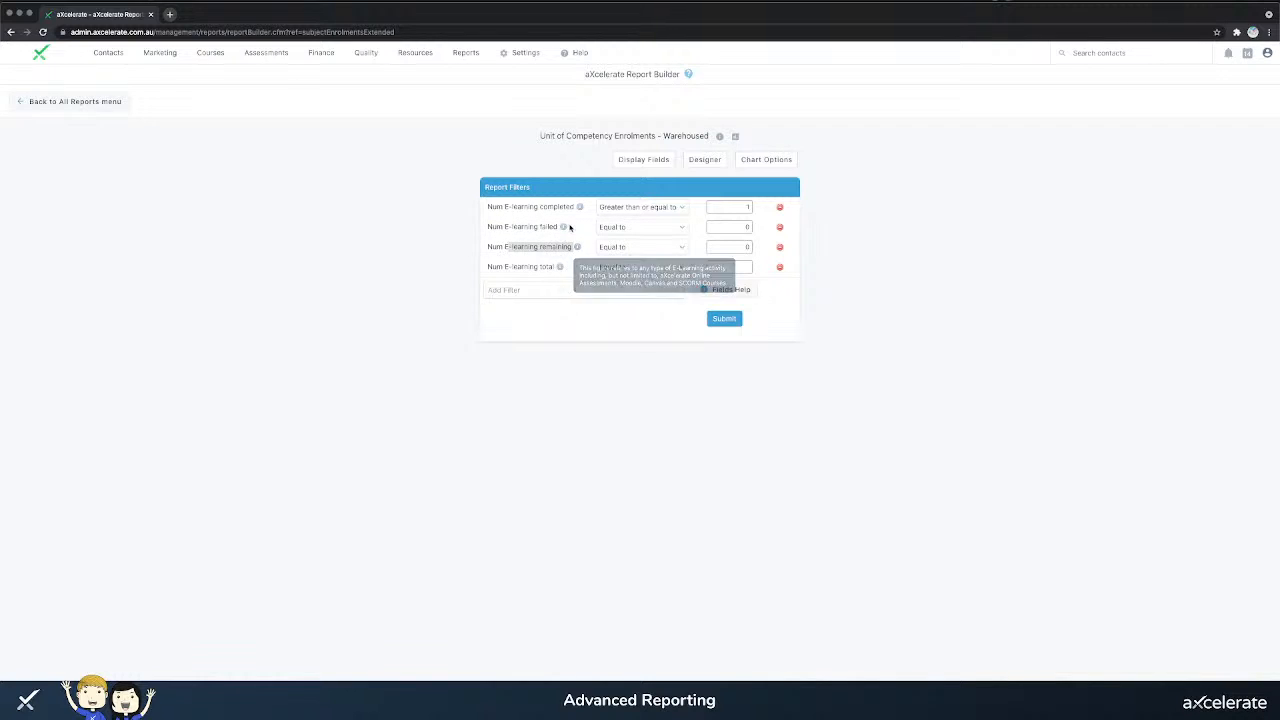
{"action": "left_click", "coordinate": [573, 227]}
{"action": "left_click_drag", "start_coordinate": [526, 203], "coordinate": [556, 246]}
{"action": "left_click", "coordinate": [538, 238]}
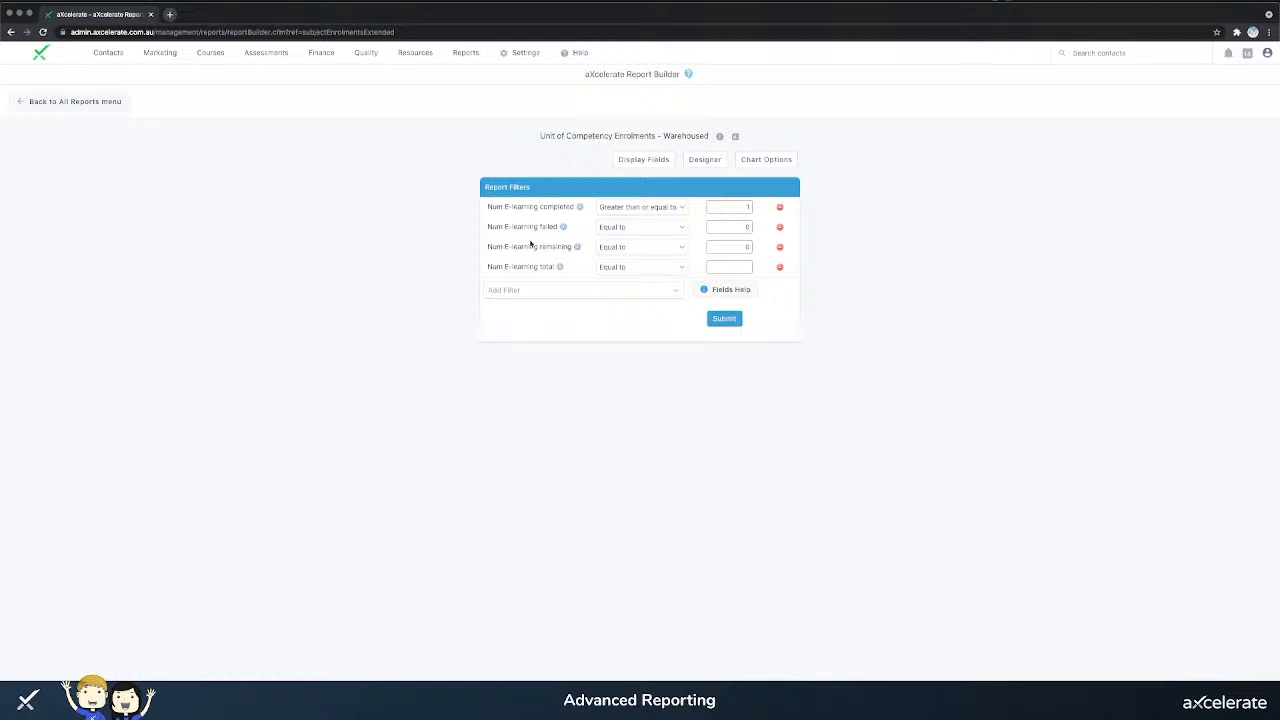
{"action": "left_click_drag", "start_coordinate": [487, 266], "coordinate": [575, 263]}
{"action": "left_click_drag", "start_coordinate": [540, 134], "coordinate": [656, 133]}
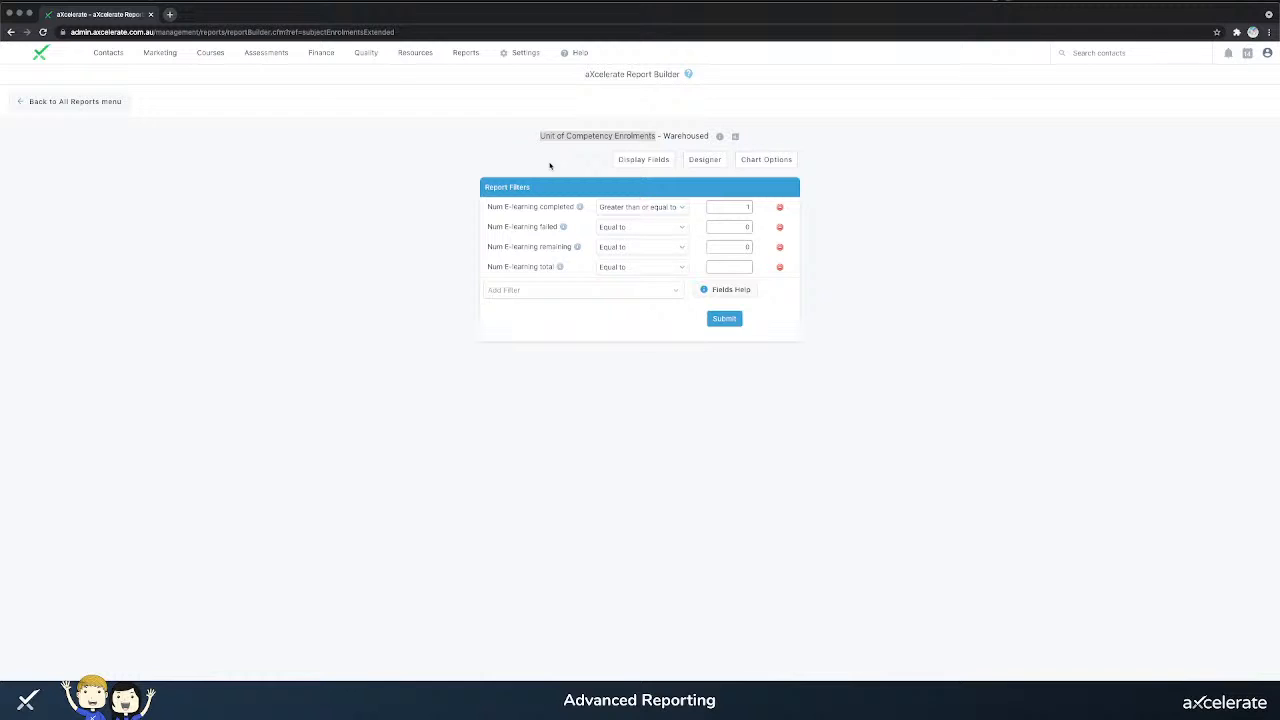
- Set the Num E-learning total filter to Greater than or equal to 1
{"action": "left_click", "coordinate": [492, 274]}
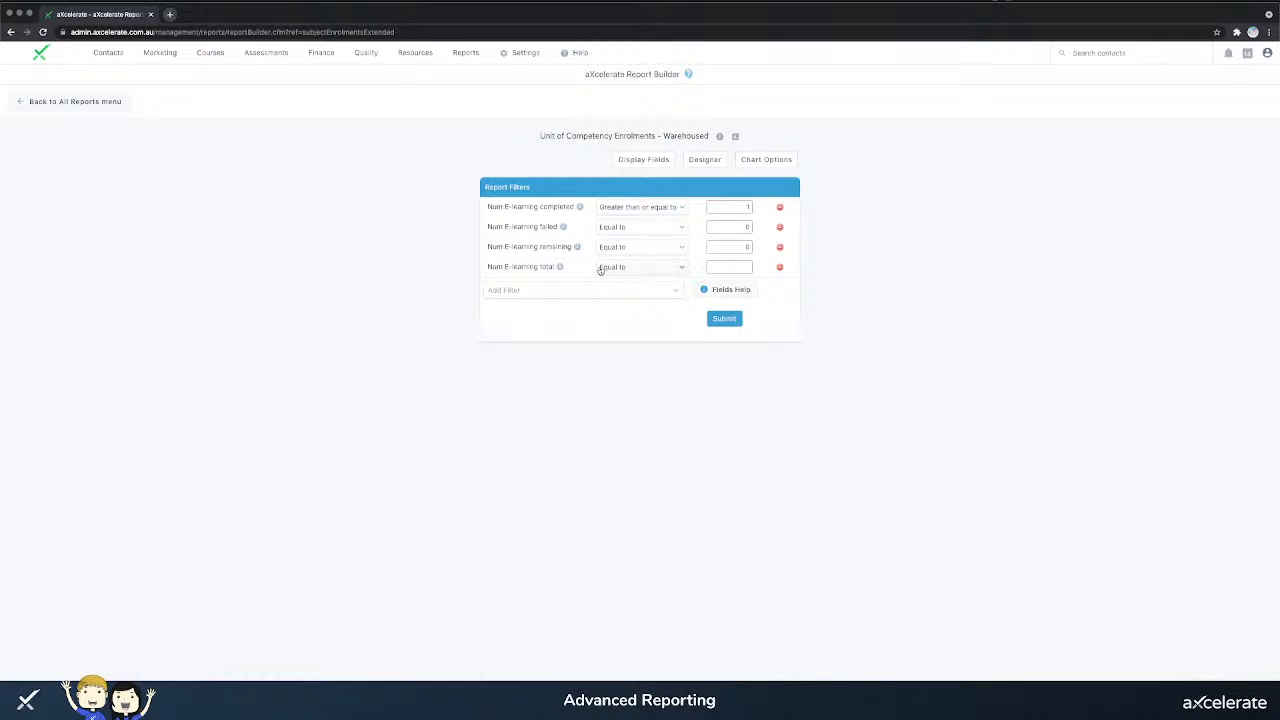
{"action": "left_click", "coordinate": [600, 269]}
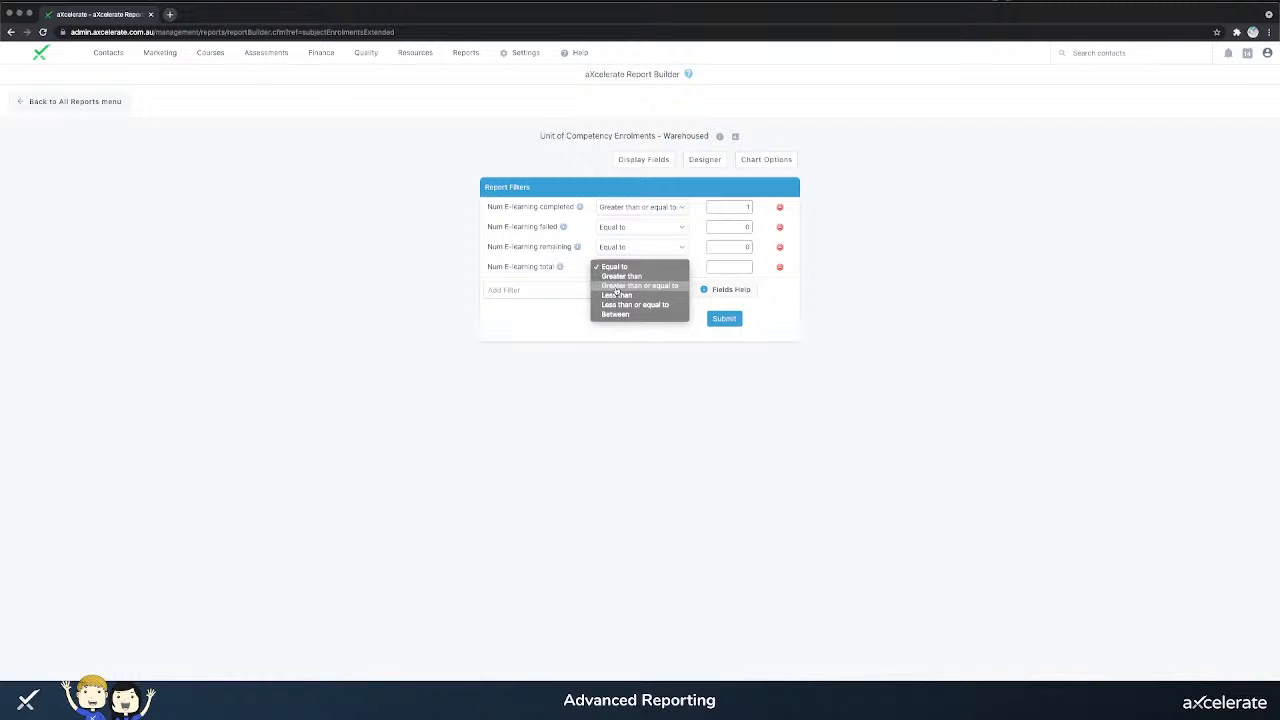
{"action": "left_click", "coordinate": [616, 287]}
{"action": "left_click", "coordinate": [732, 268]}
{"action": "type", "text": "1"}
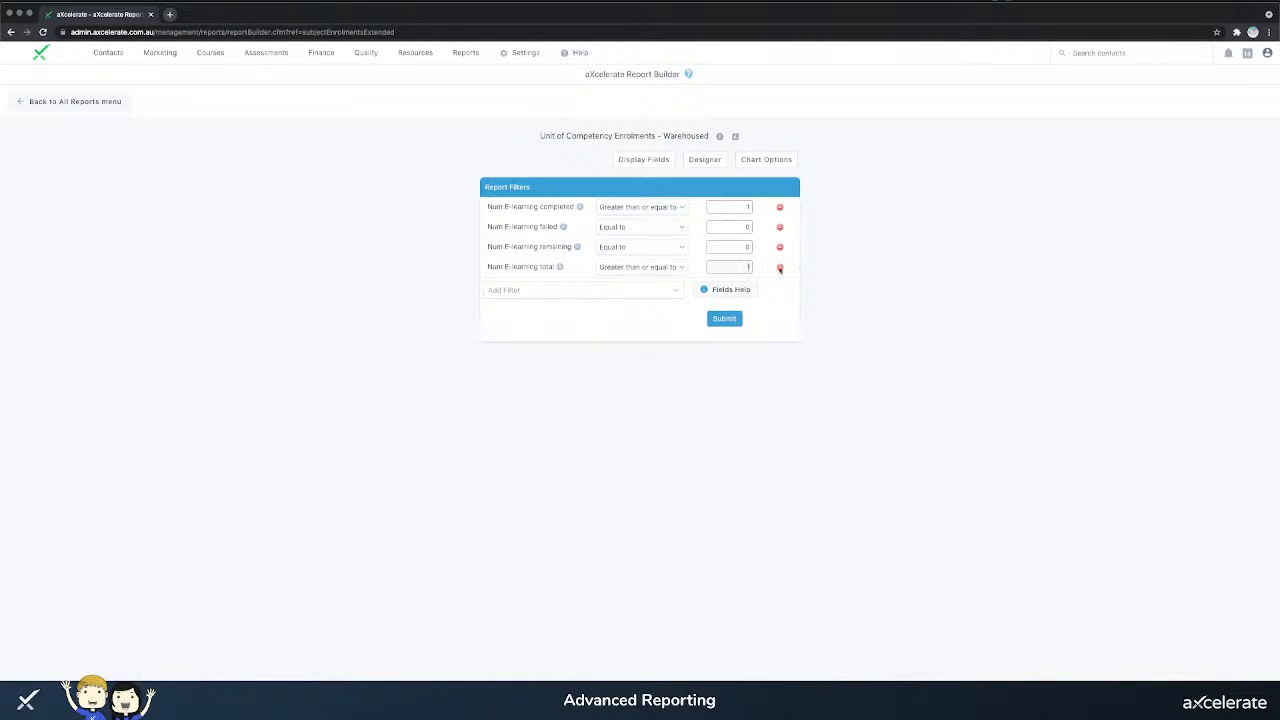
{"action": "left_click_drag", "start_coordinate": [483, 269], "coordinate": [583, 270]}
{"action": "left_click_drag", "start_coordinate": [505, 202], "coordinate": [563, 250]}
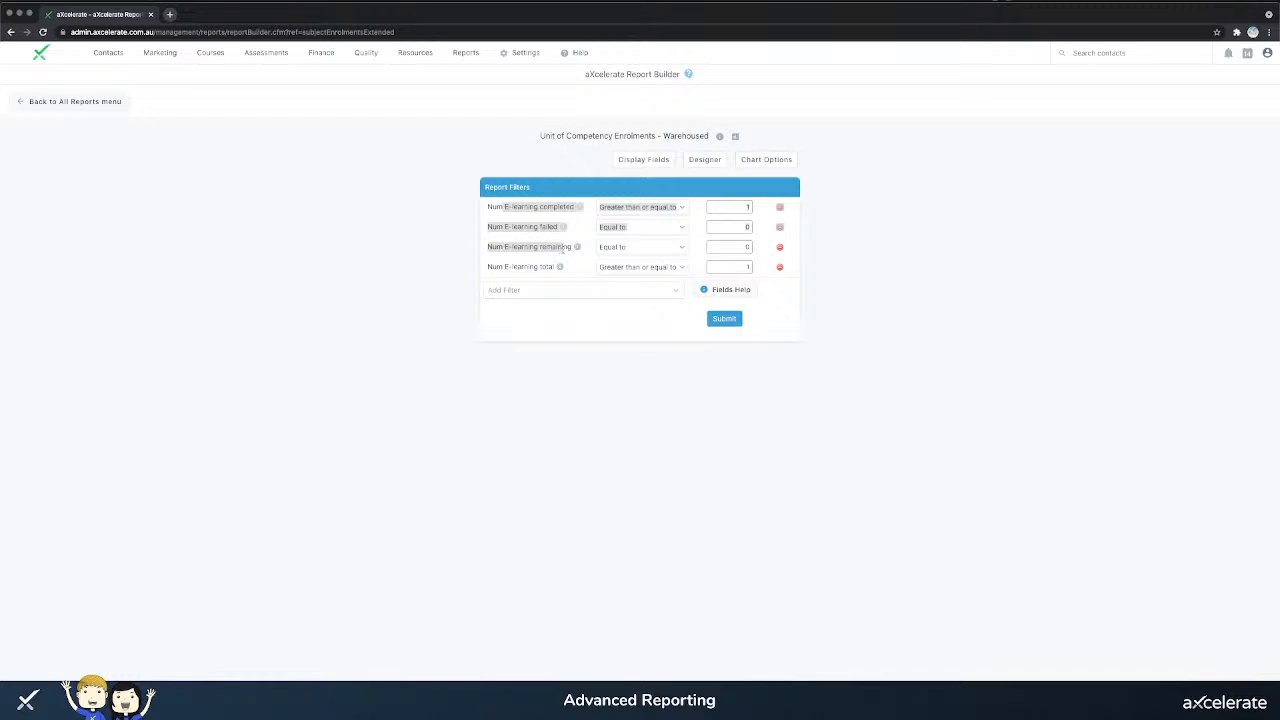
{"action": "left_click", "coordinate": [604, 387]}
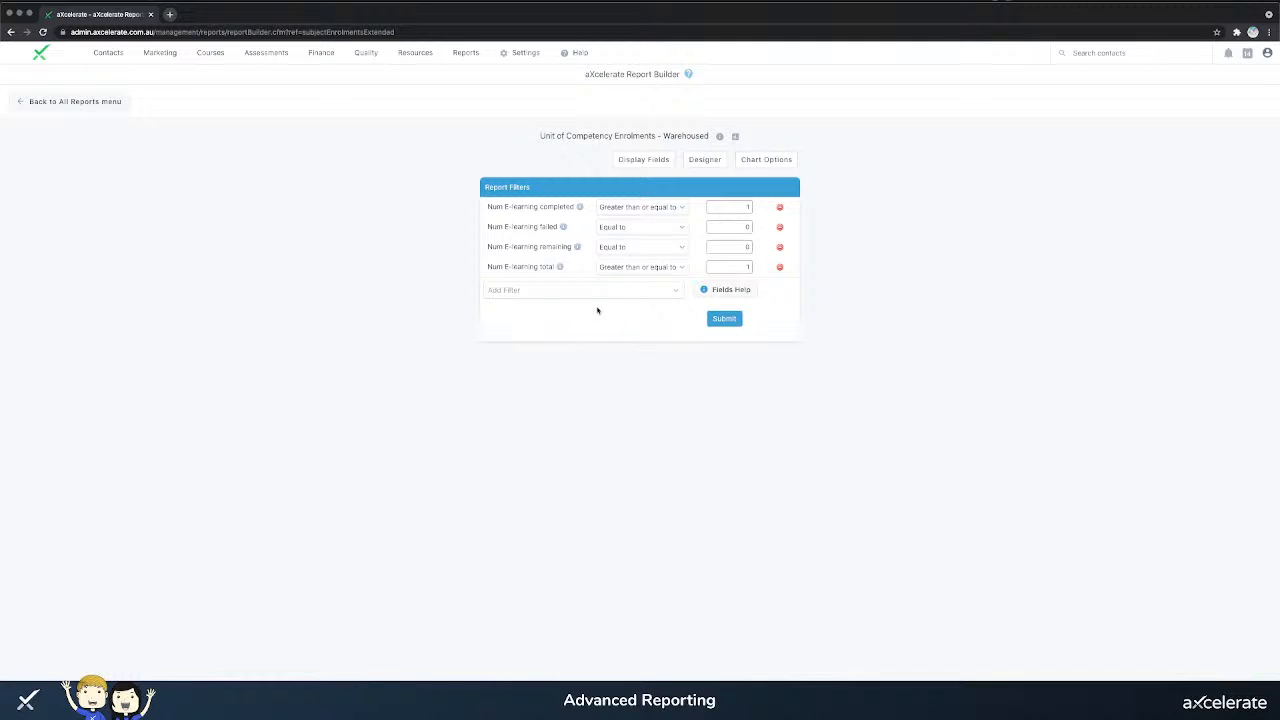
- Add a Competency Outcome Code filter to the report and set its condition to Excluding
{"action": "left_click", "coordinate": [597, 299]}
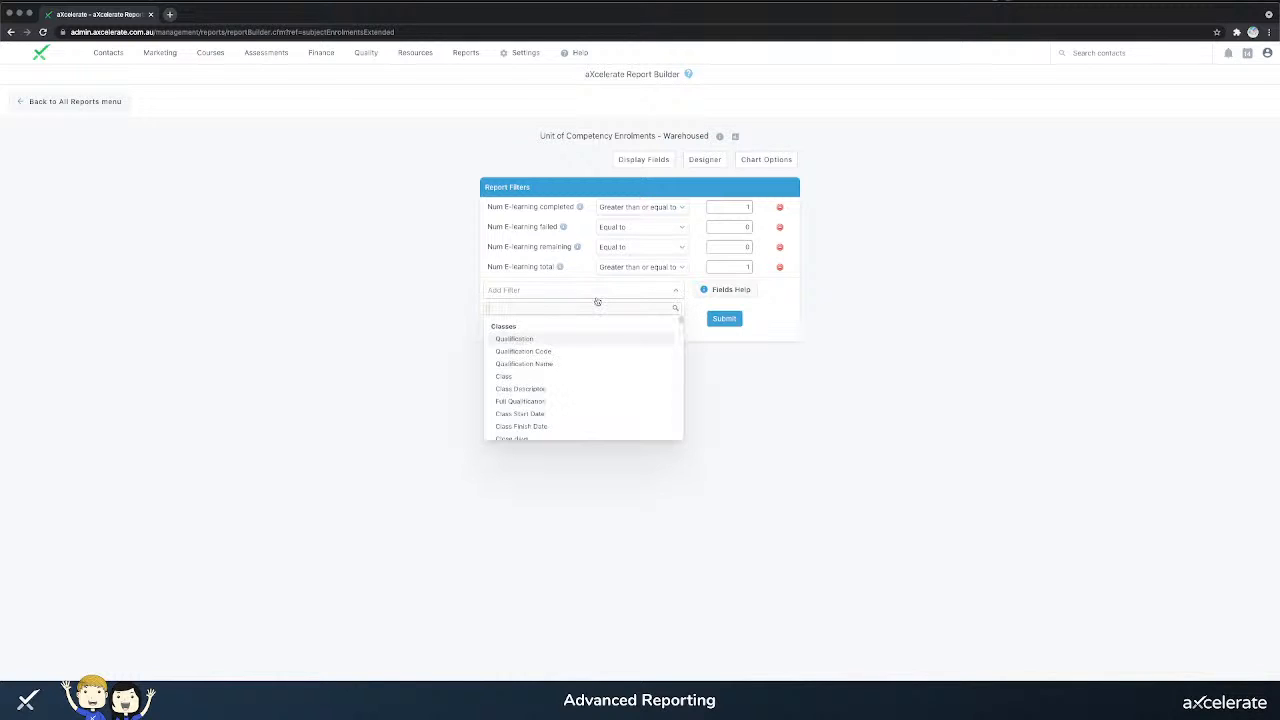
{"action": "type", "text": "ou"}
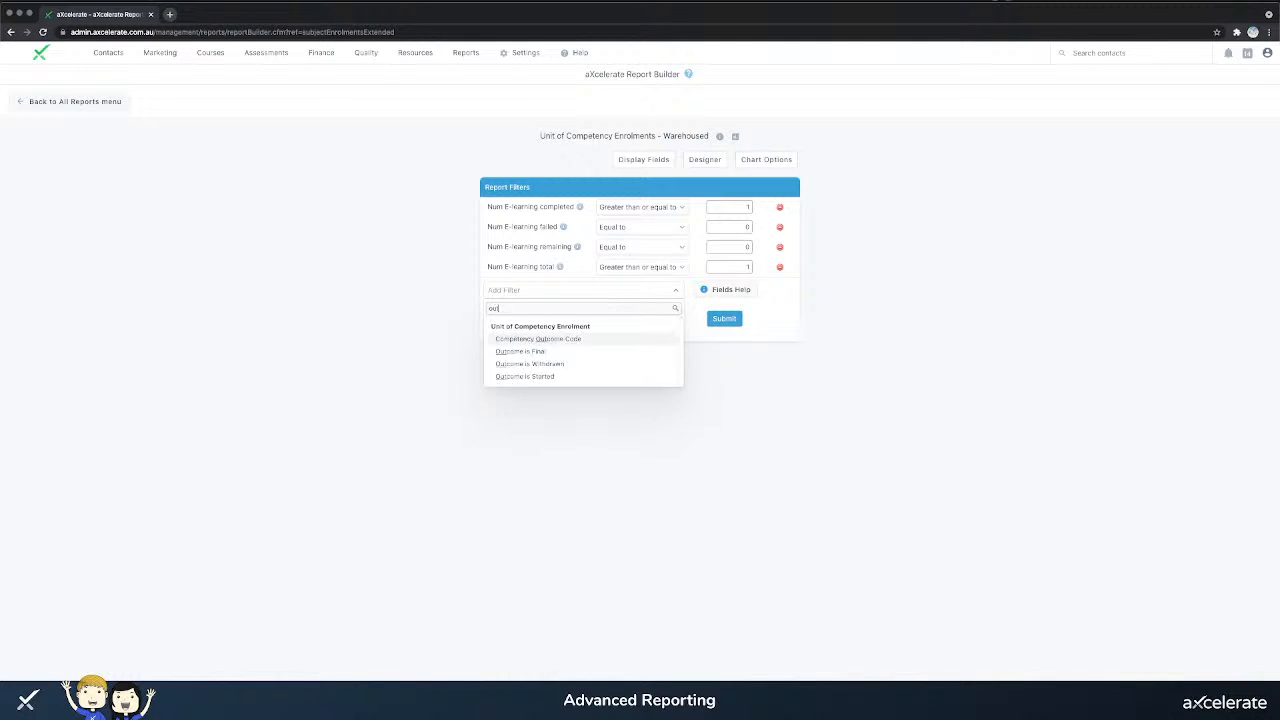
{"action": "left_click", "coordinate": [580, 339]}
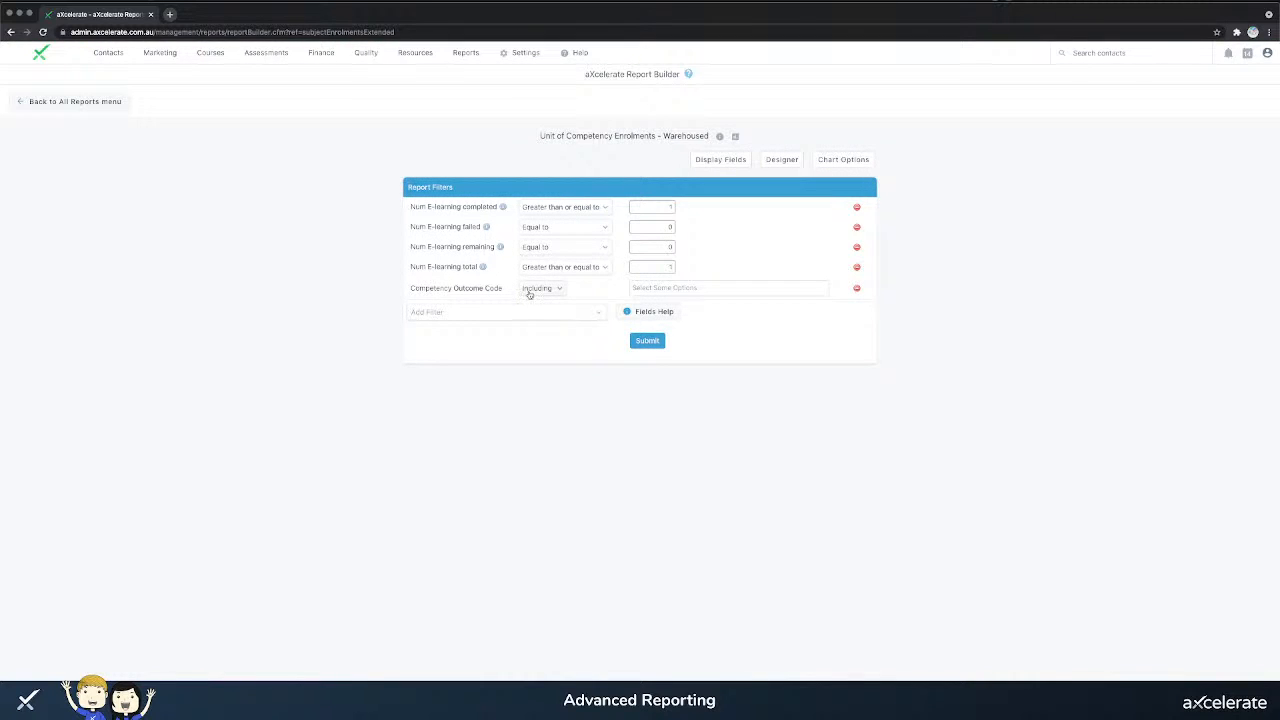
{"action": "left_click", "coordinate": [530, 292]}
{"action": "left_click", "coordinate": [537, 298]}
- Choose 20 - Competency achieved/pass and 60 - Credit transfer/national recognition as the outcome codes in the Competency Outcome Code filter
{"action": "left_click", "coordinate": [669, 289]}
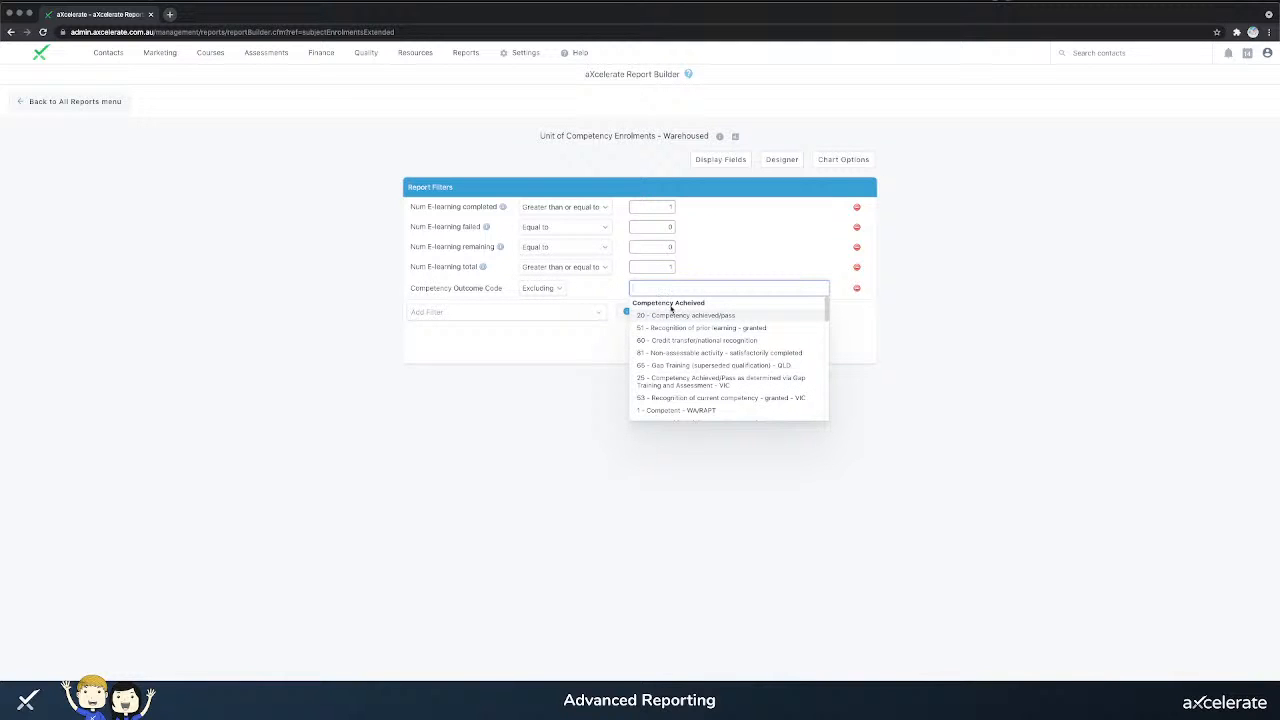
{"action": "left_click", "coordinate": [674, 316]}
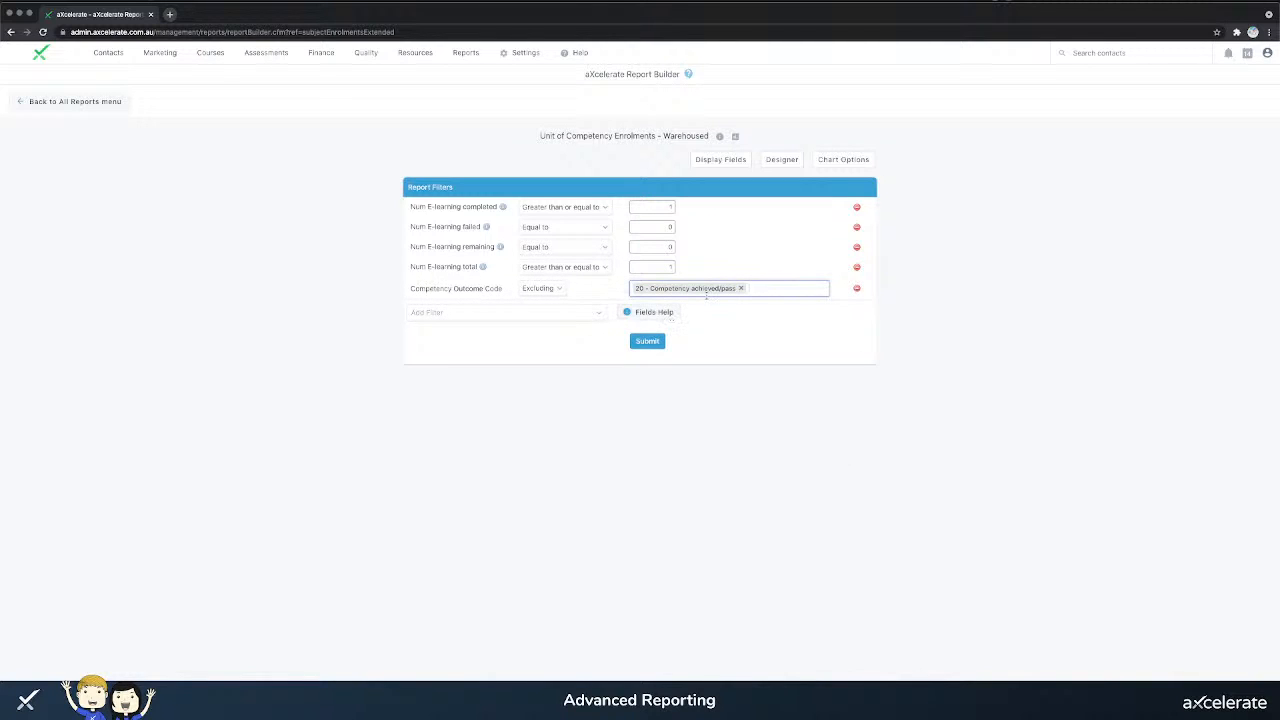
{"action": "type", "text": "cred"}
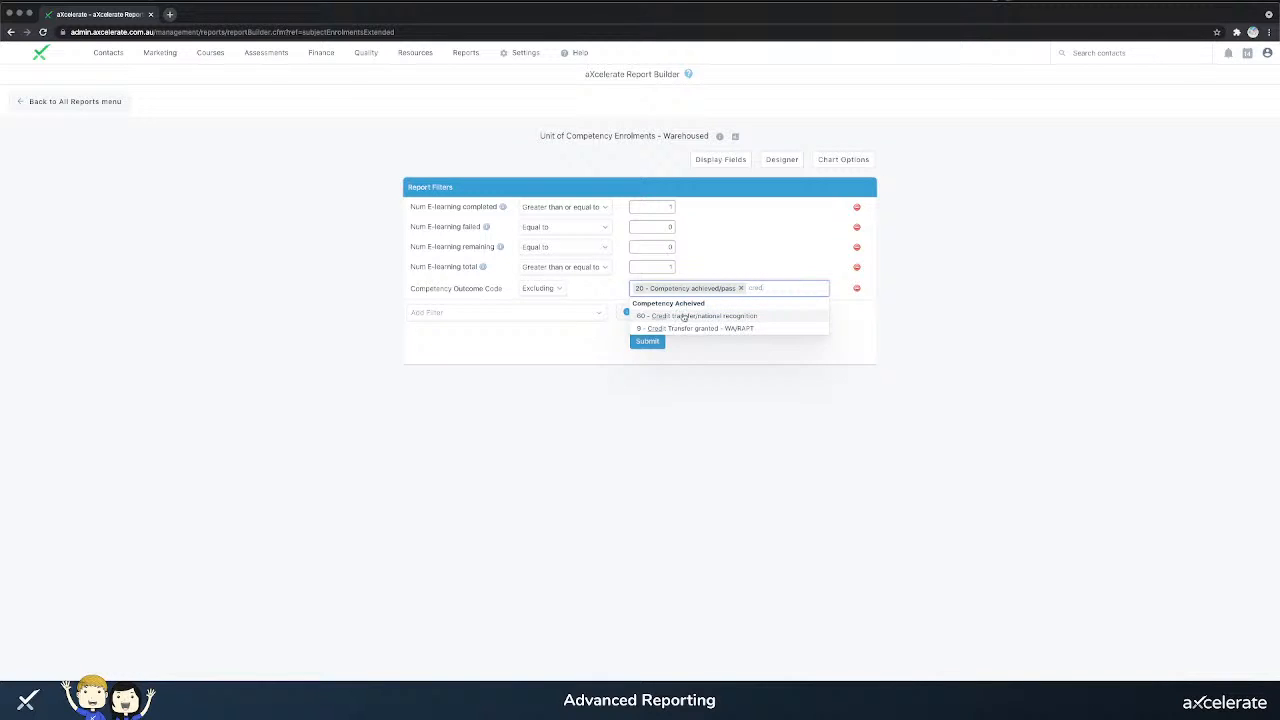
{"action": "left_click", "coordinate": [684, 316]}
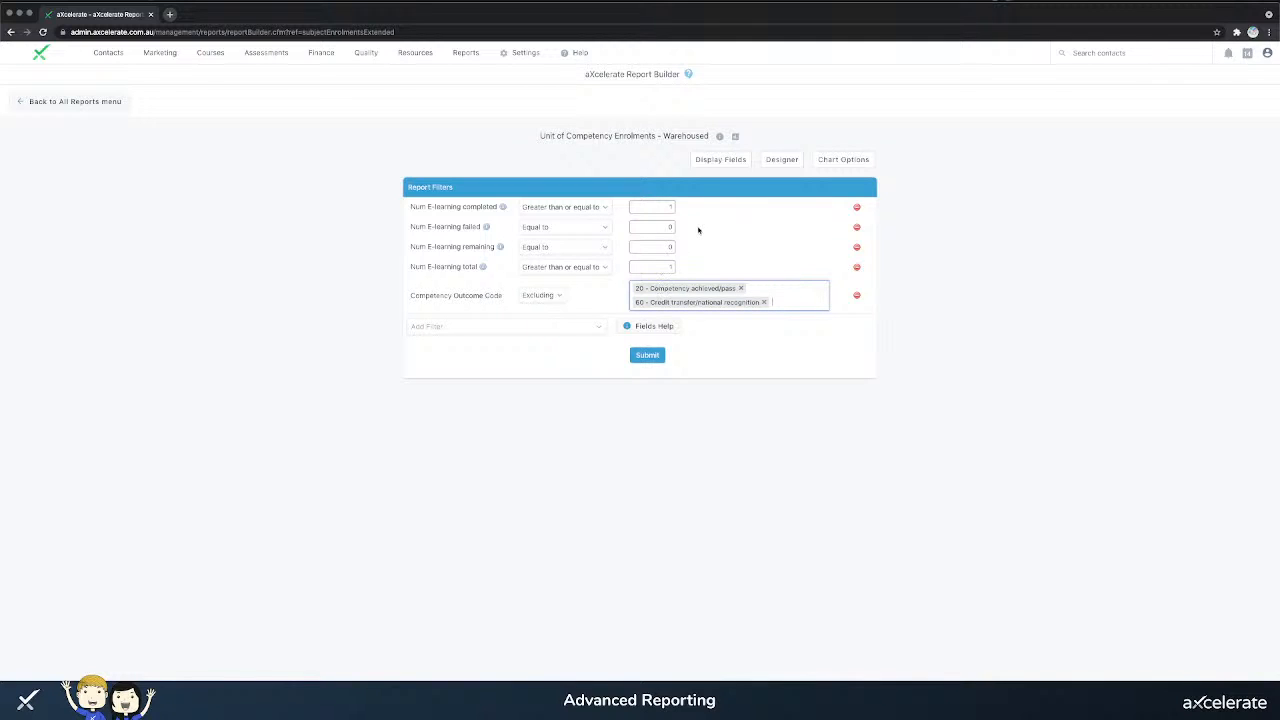
{"action": "left_click", "coordinate": [804, 292]}
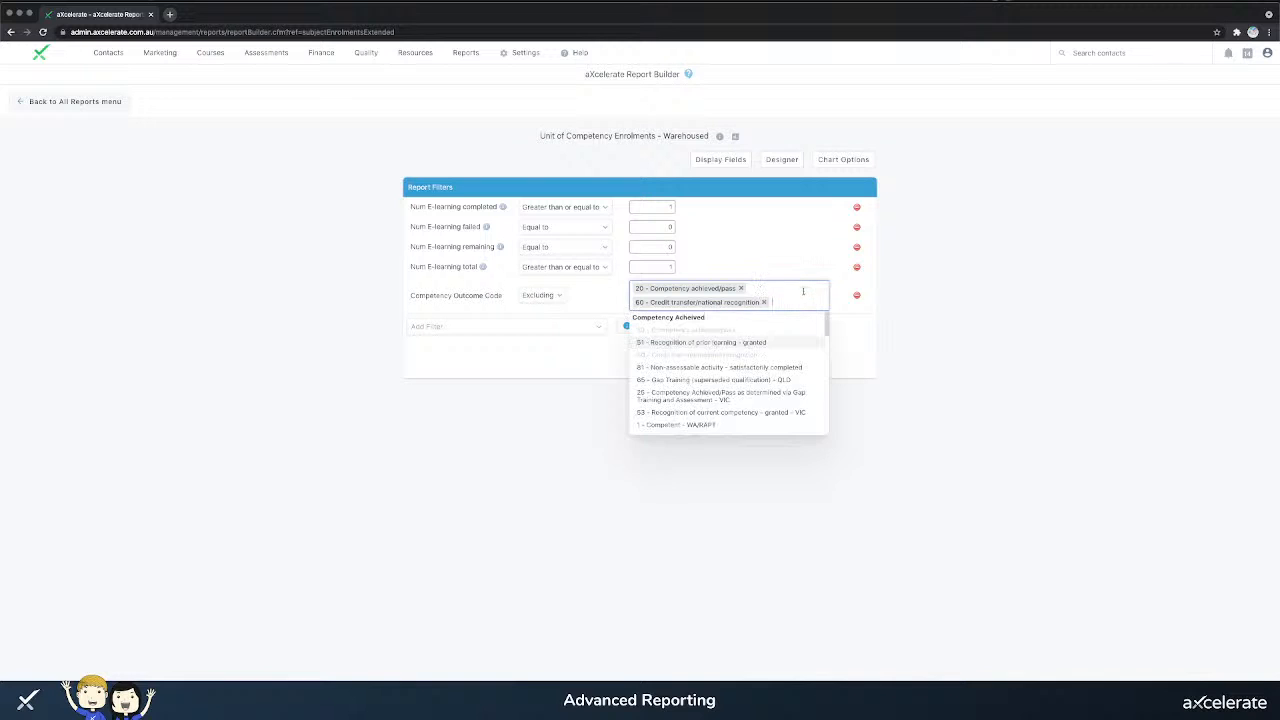
{"action": "scroll", "coordinate": [787, 352], "scroll_direction": "down", "scroll_amount": 1}
{"action": "scroll", "coordinate": [787, 356], "scroll_direction": "down", "scroll_amount": 5}
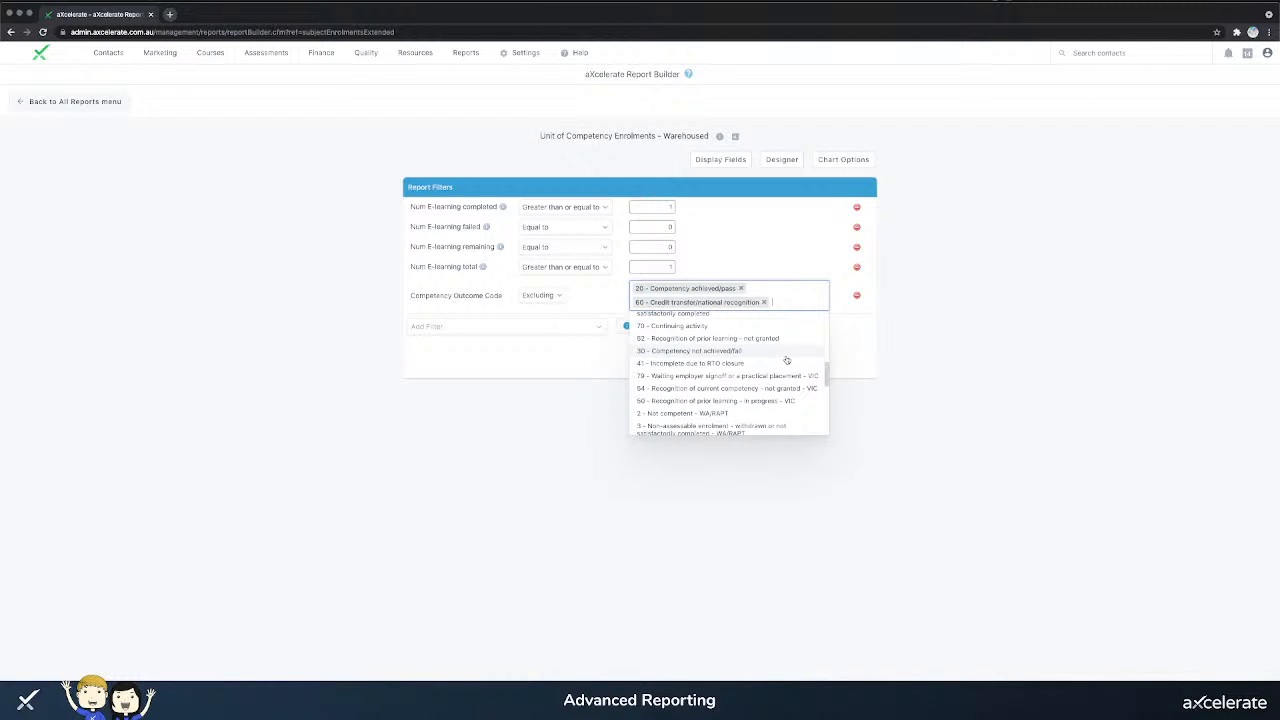
{"action": "left_click", "coordinate": [858, 341]}
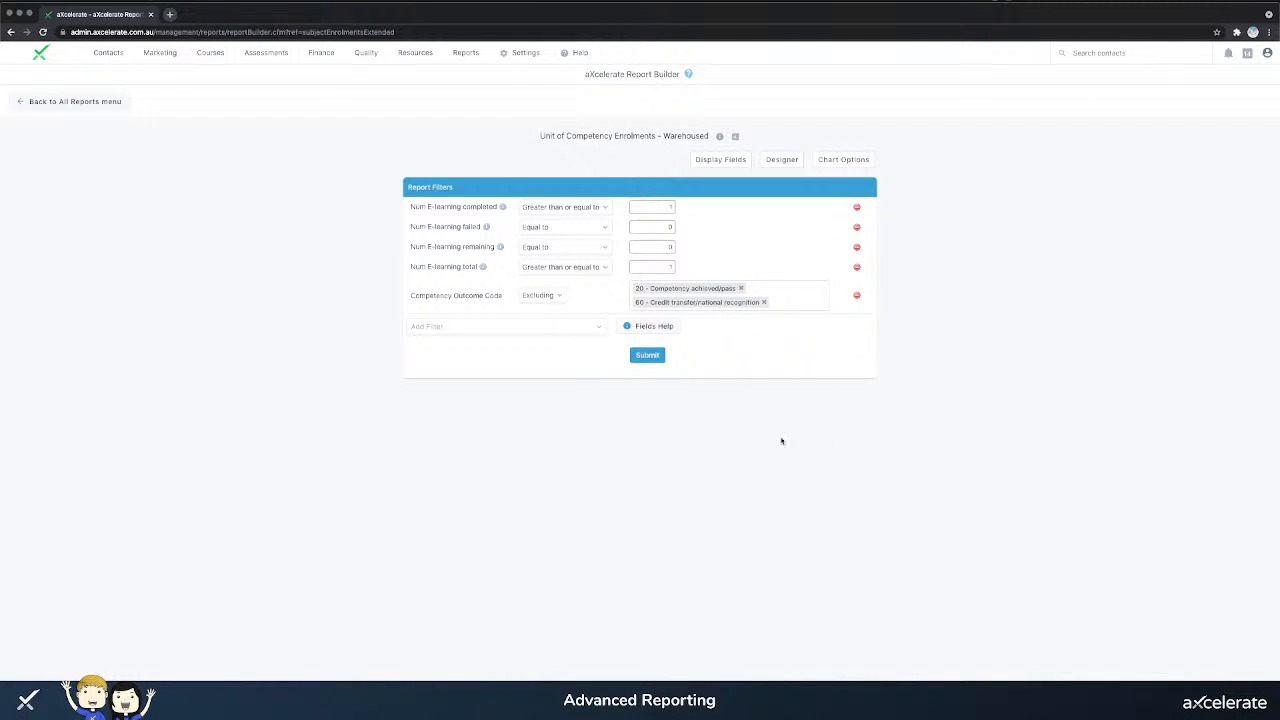
- Try an Activity End Date filter on the report, look through its date range options and remove the filter
{"action": "left_click", "coordinate": [574, 334]}
{"action": "type", "text": "act"}
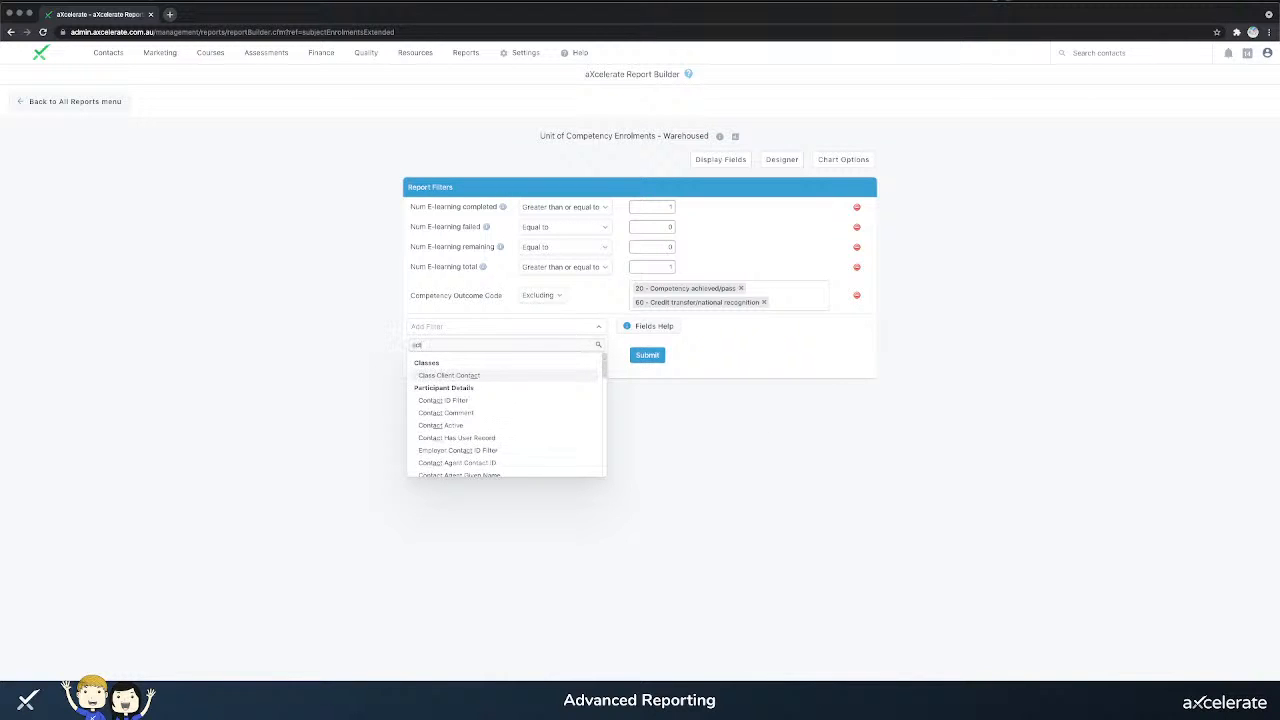
{"action": "type", "text": "i"}
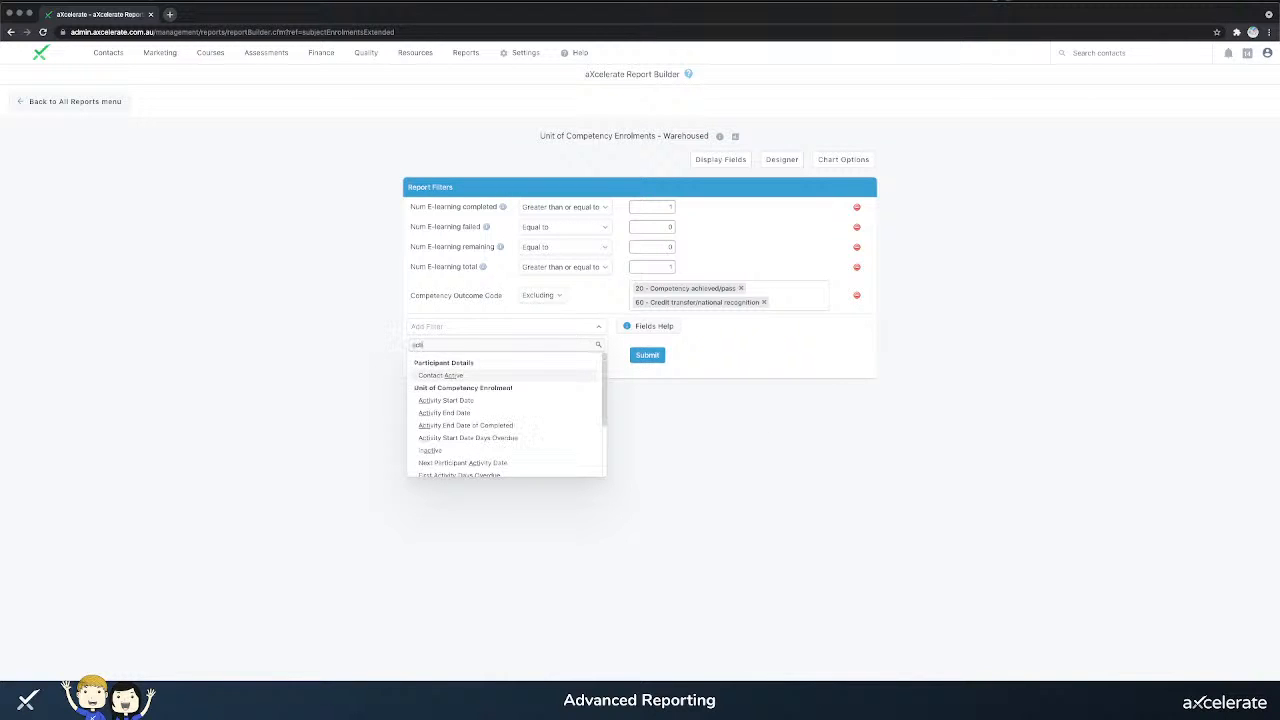
{"action": "left_click", "coordinate": [519, 412]}
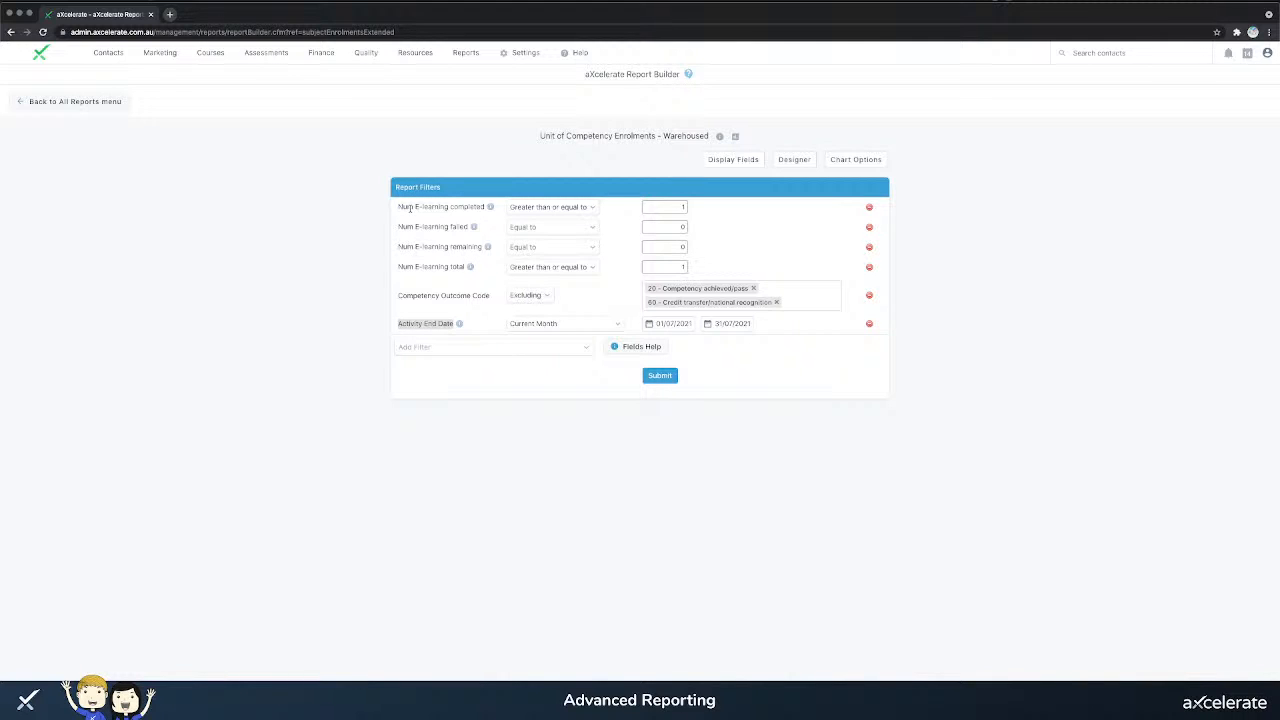
{"action": "left_click", "coordinate": [530, 323]}
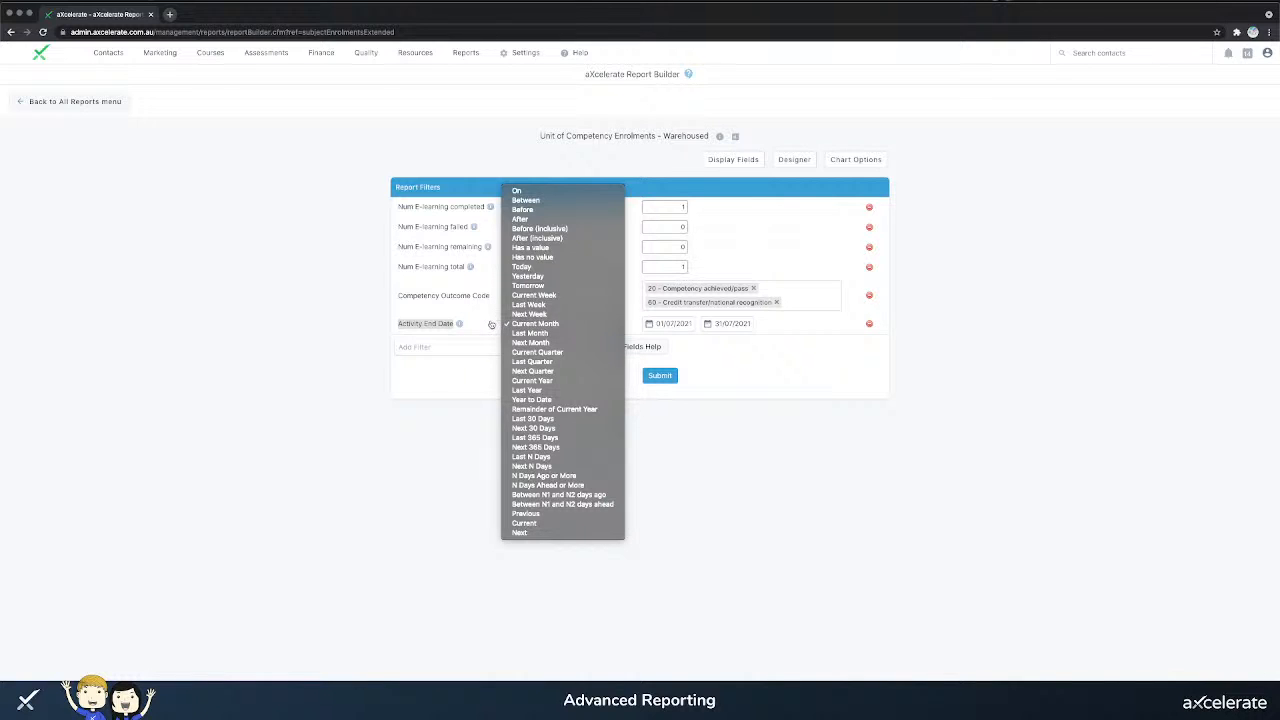
{"action": "left_click", "coordinate": [497, 325]}
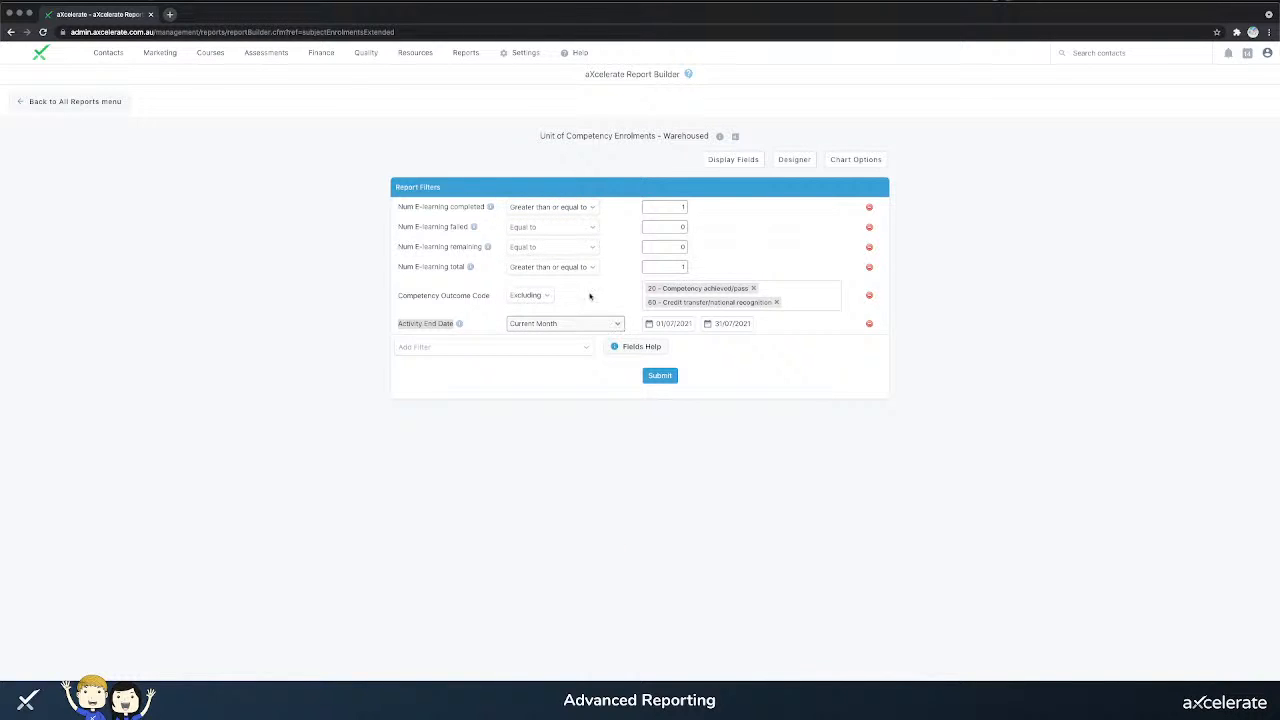
{"action": "left_click", "coordinate": [499, 287]}
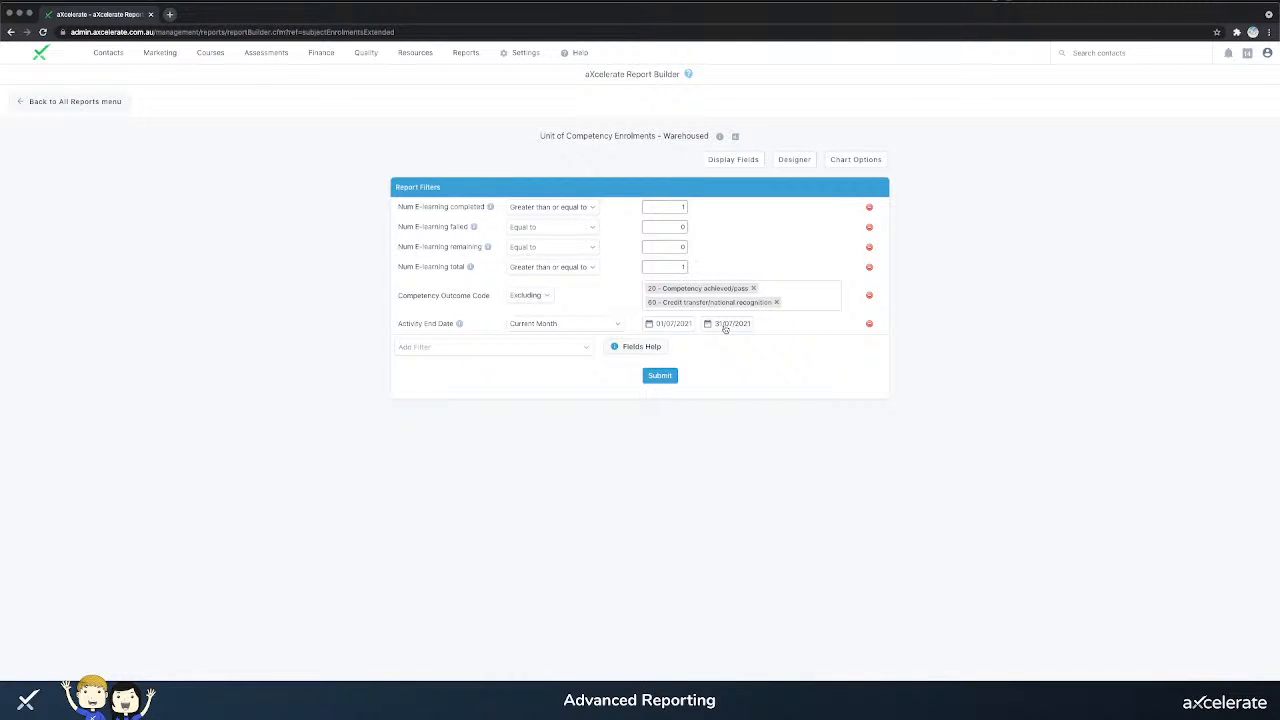
{"action": "left_click", "coordinate": [869, 323]}
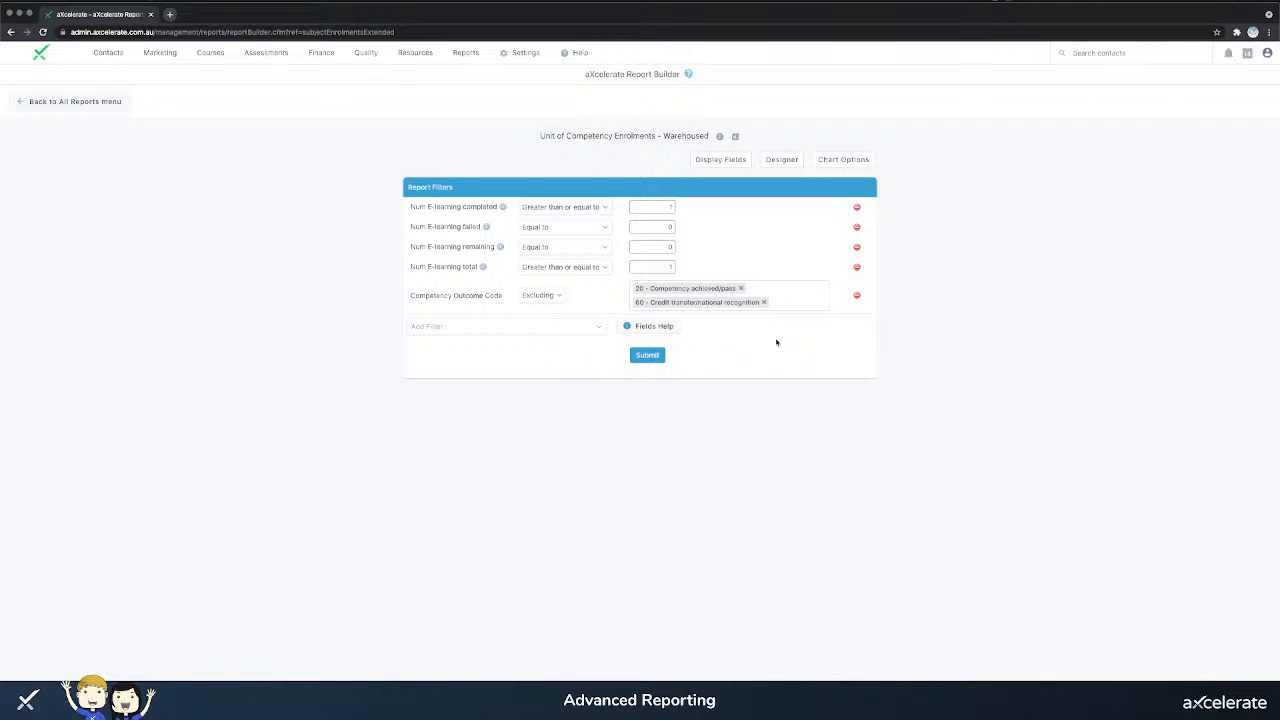
- Add Num E-learning Total, Commenced, Completed, Remaining and Failed to the report's display fields
{"action": "left_click", "coordinate": [727, 157]}
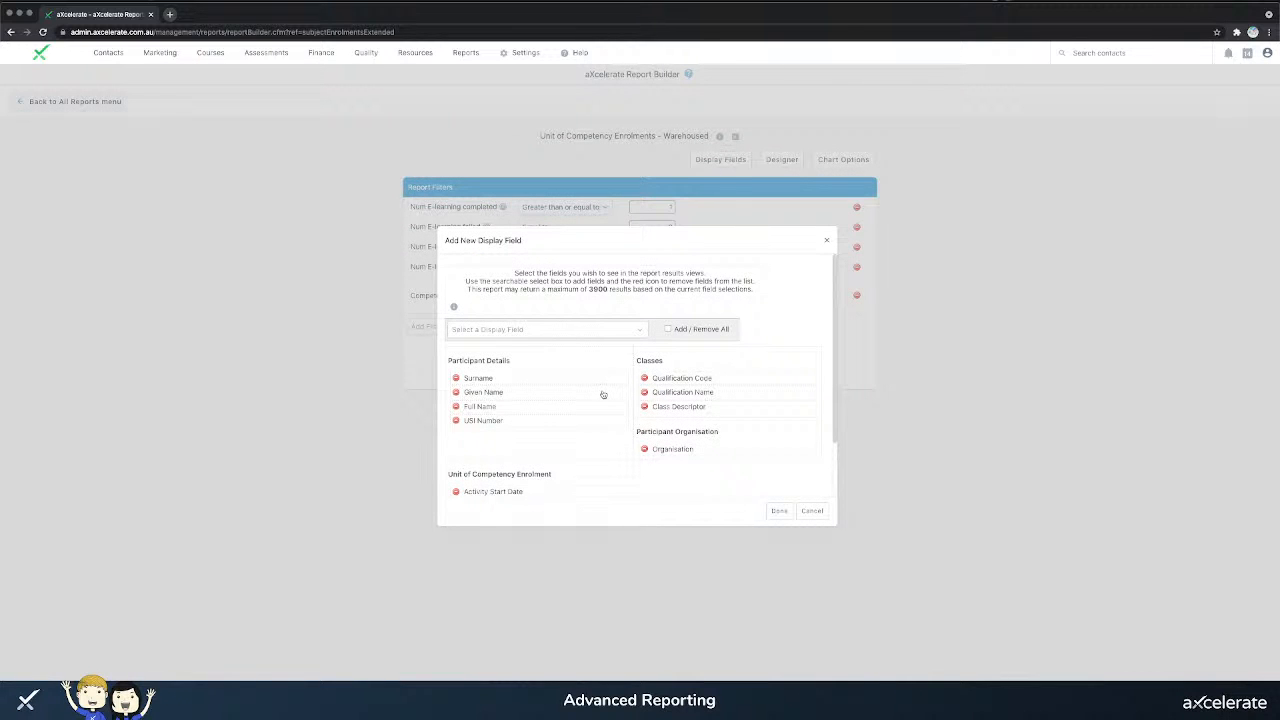
{"action": "scroll", "coordinate": [600, 396], "scroll_direction": "down", "scroll_amount": 2}
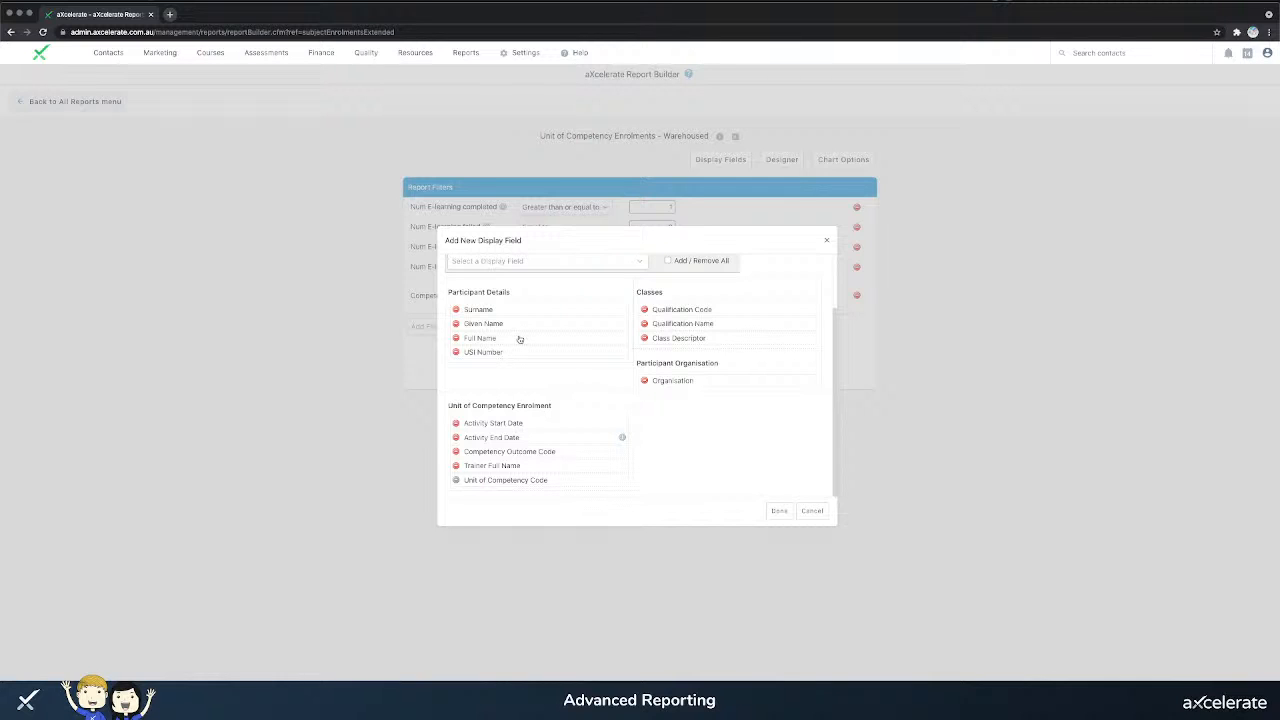
{"action": "left_click", "coordinate": [533, 266]}
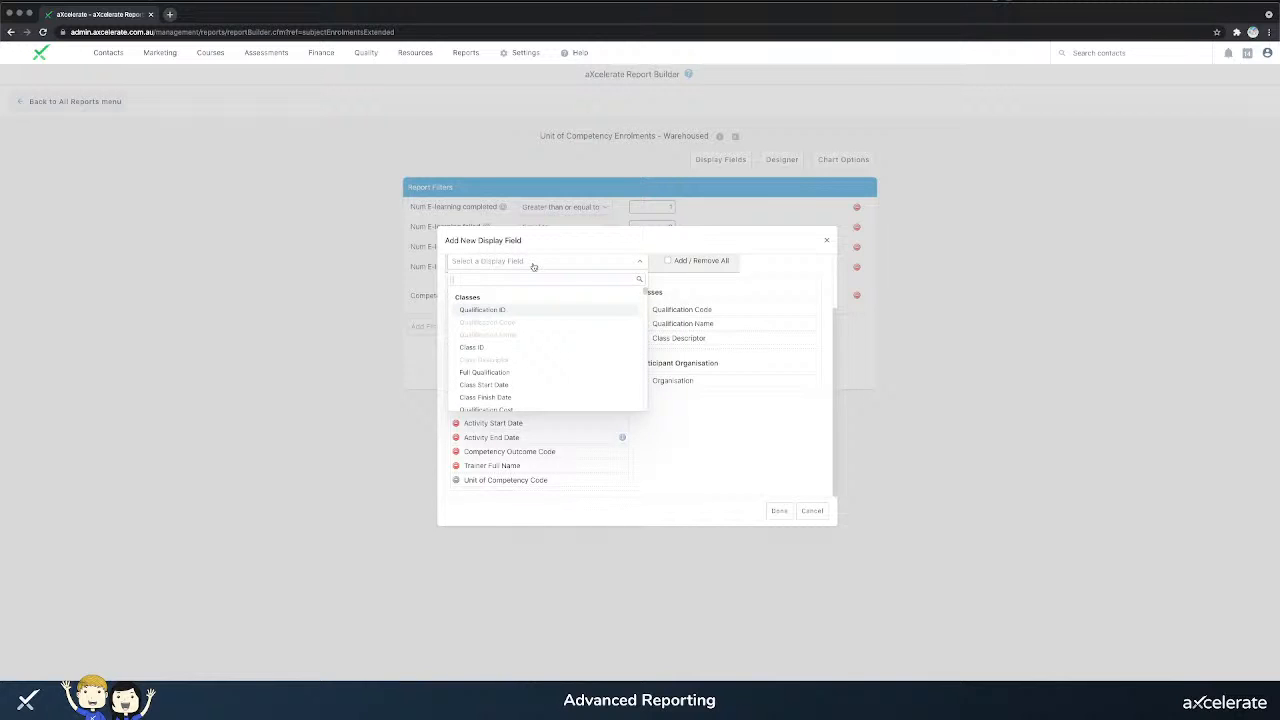
{"action": "type", "text": "e-l"}
{"action": "left_click", "coordinate": [520, 310]}
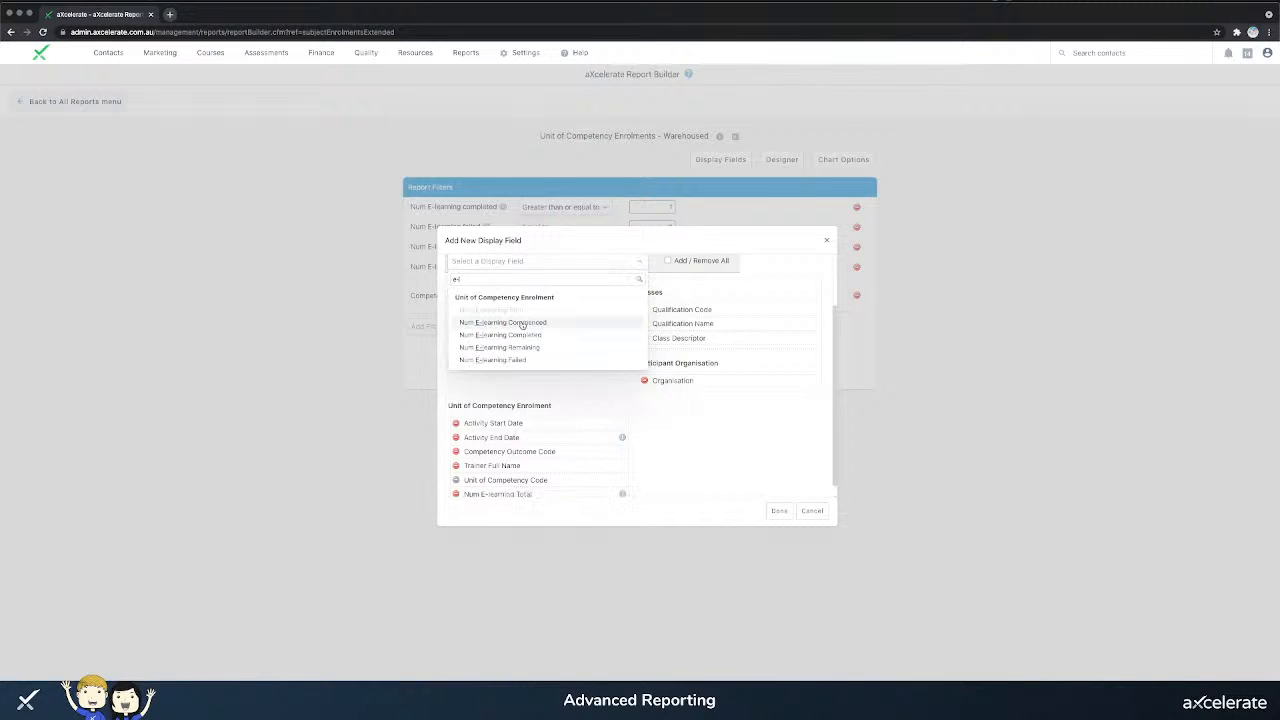
{"action": "left_click", "coordinate": [522, 324]}
{"action": "left_click", "coordinate": [522, 335]}
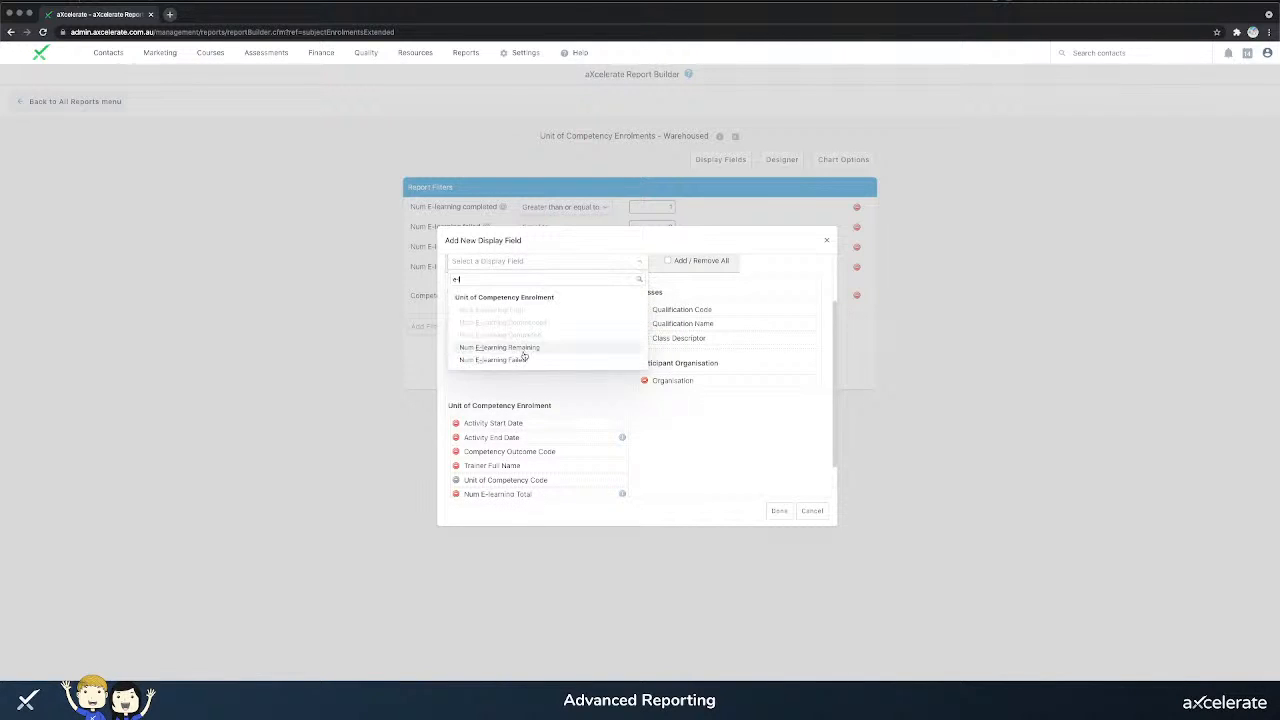
{"action": "left_click", "coordinate": [523, 348]}
{"action": "left_click", "coordinate": [523, 360]}
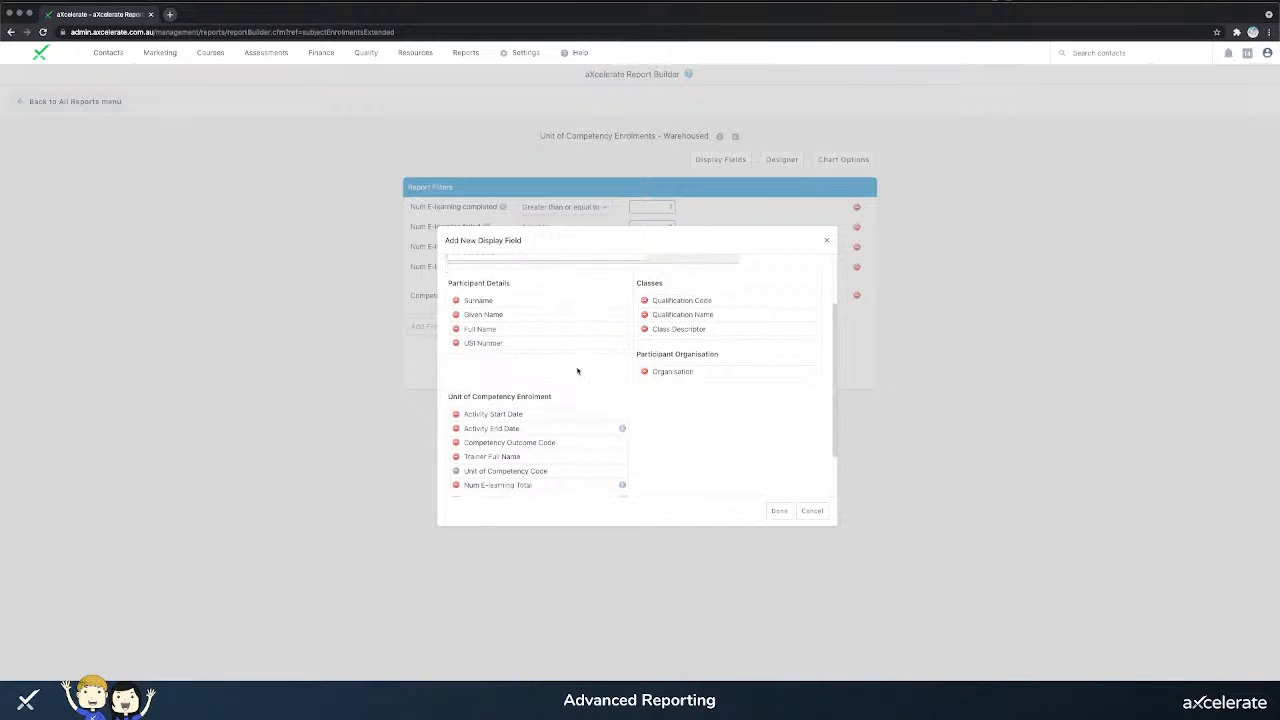
{"action": "scroll", "coordinate": [577, 371], "scroll_direction": "down", "scroll_amount": 1}
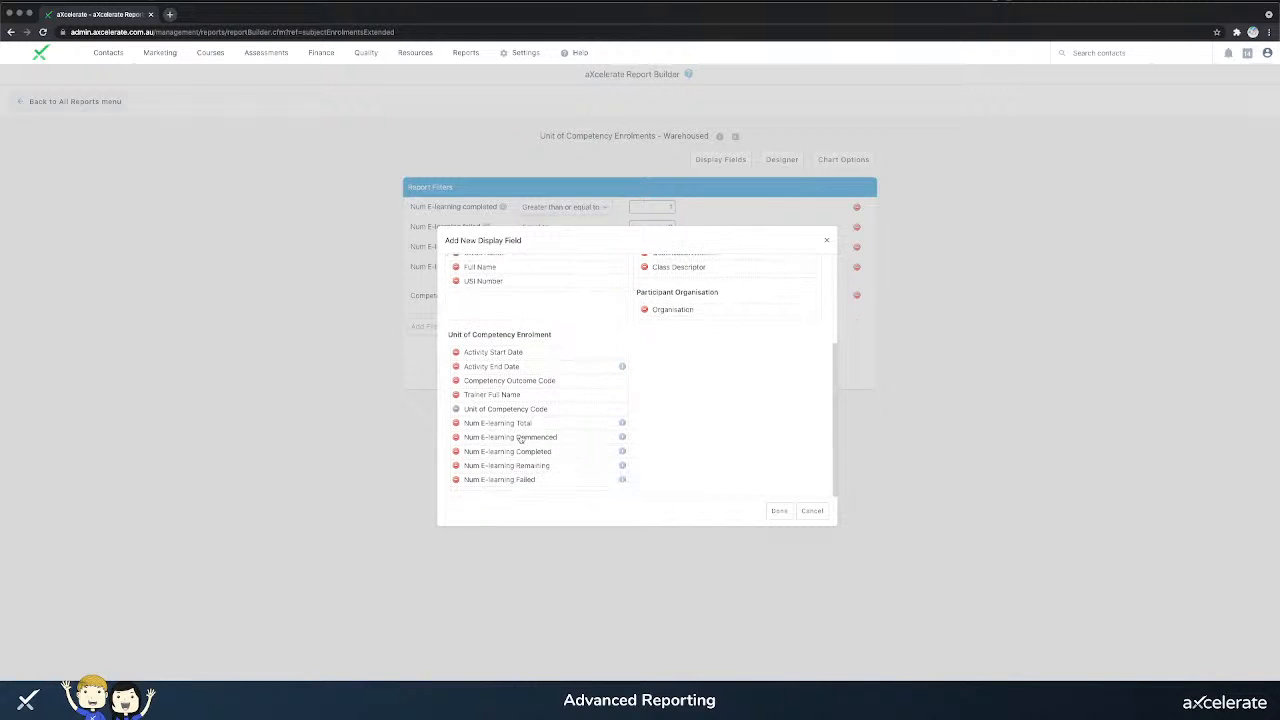
{"action": "left_click", "coordinate": [778, 511]}
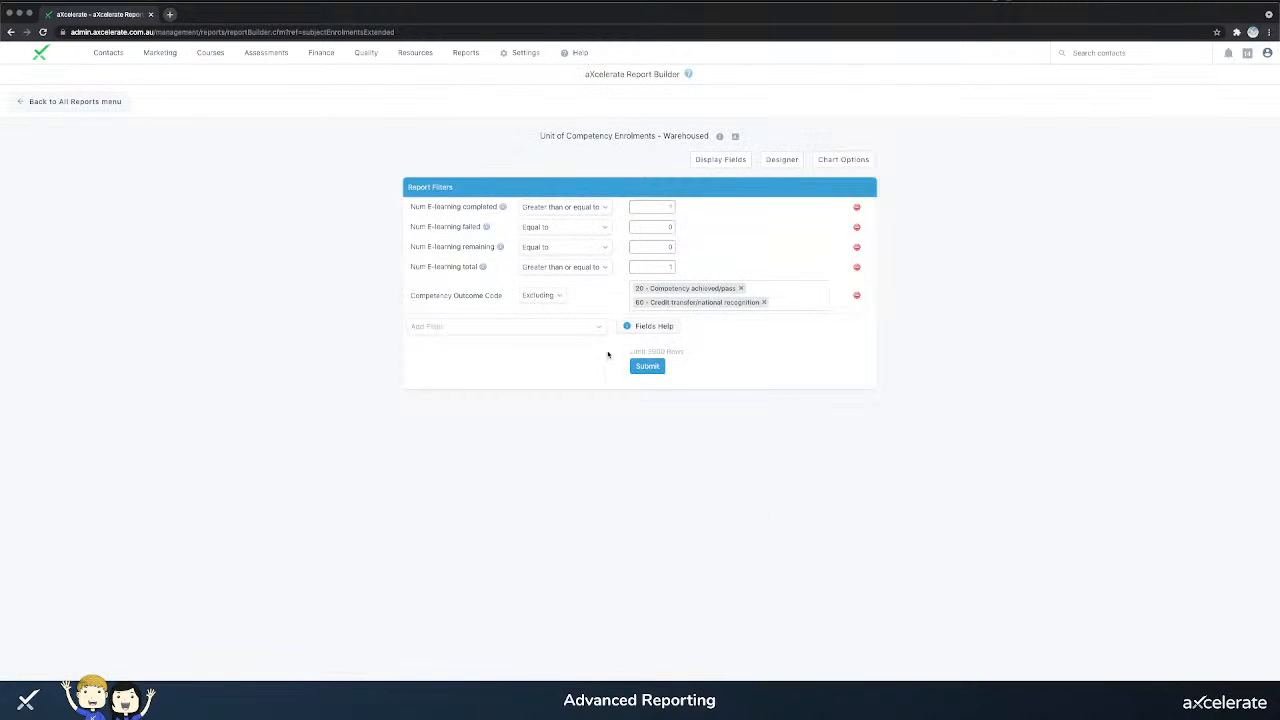
- Run the report and compare the competency outcome codes with the e-learning counts of the listed enrolments
{"action": "left_click", "coordinate": [659, 368]}
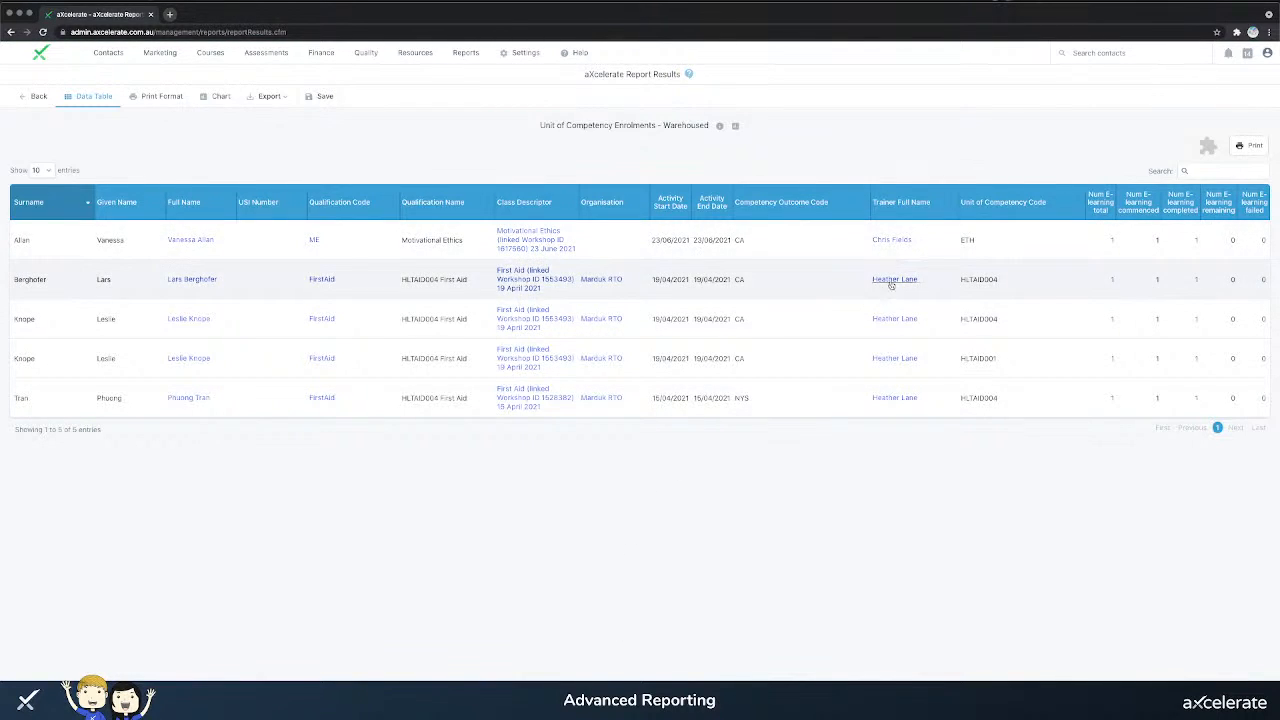
{"action": "double_click", "coordinate": [964, 280]}
{"action": "left_click", "coordinate": [740, 280]}
{"action": "double_click", "coordinate": [1111, 279]}
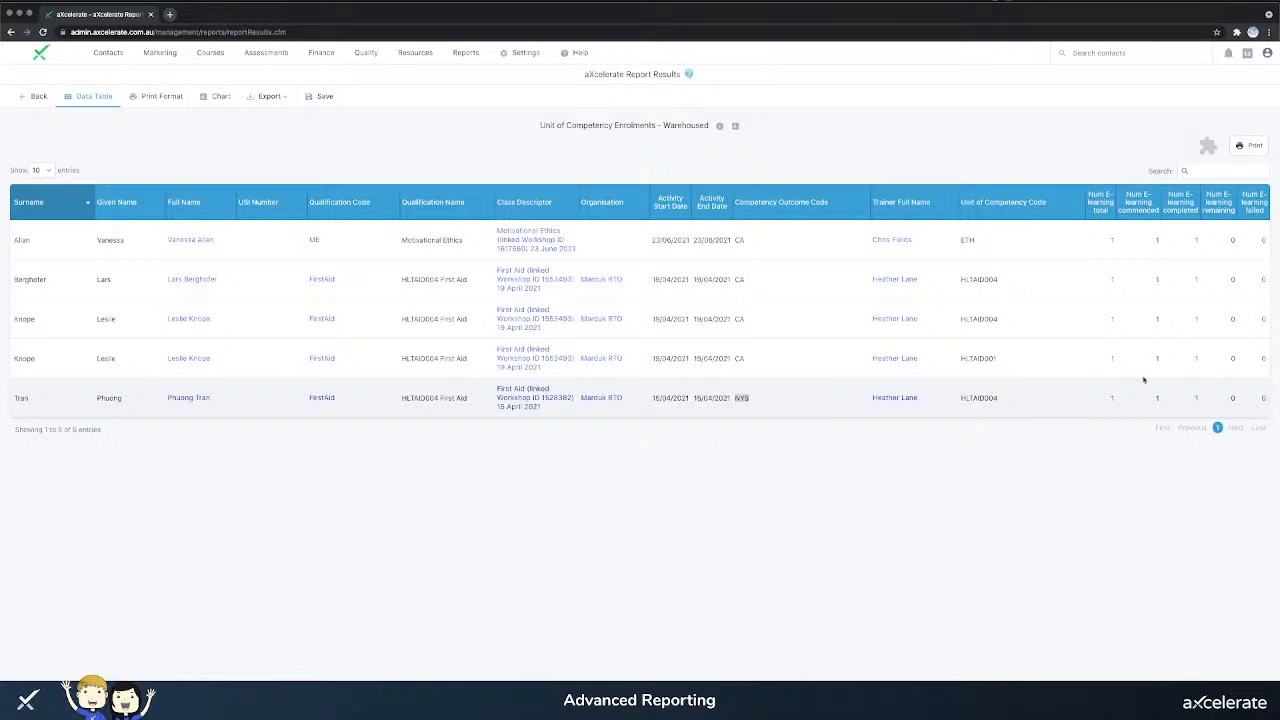
{"action": "left_click", "coordinate": [1122, 403]}
{"action": "double_click", "coordinate": [741, 398]}
{"action": "left_click", "coordinate": [741, 519]}
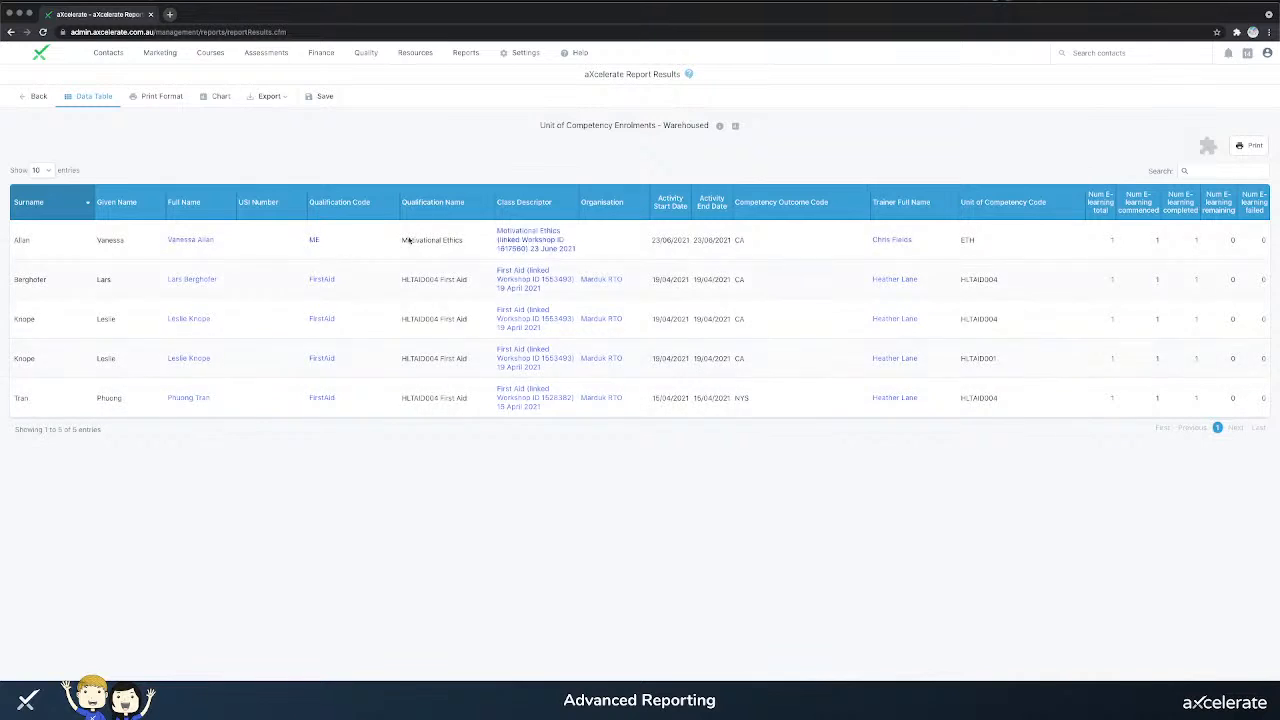
{"action": "mouse_move", "coordinate": [263, 51]}
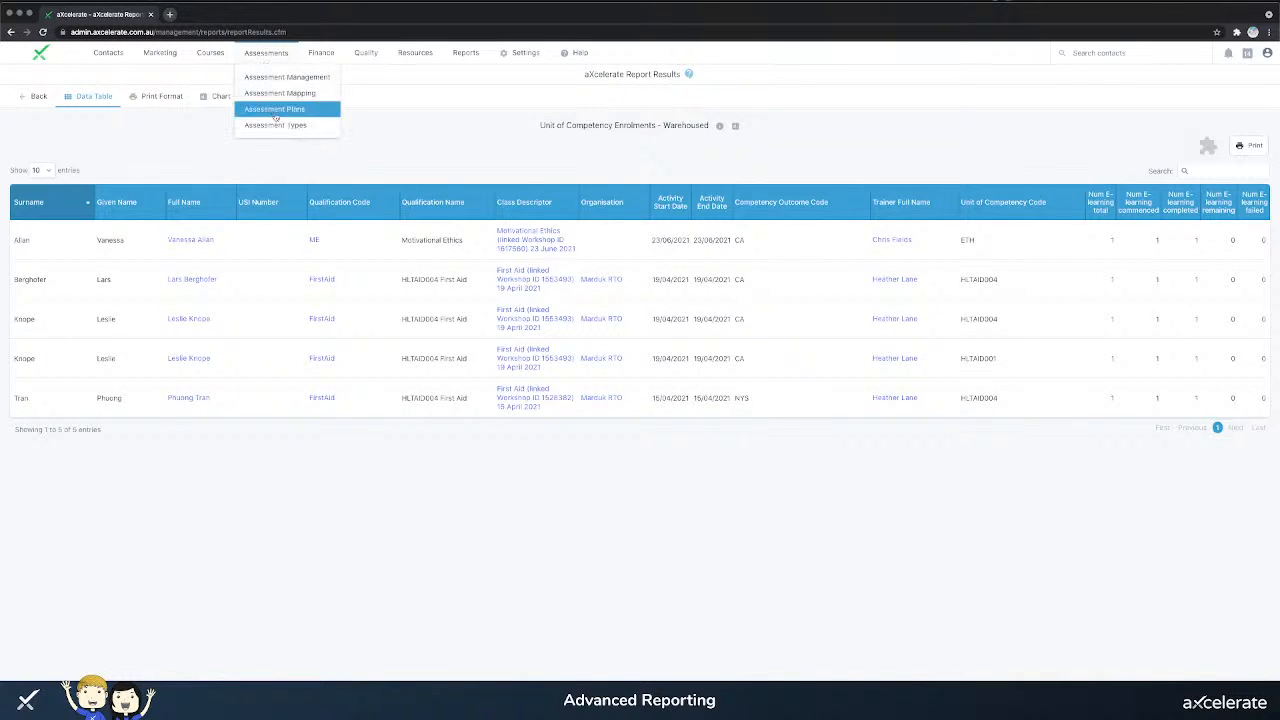
{"action": "mouse_move", "coordinate": [206, 50]}
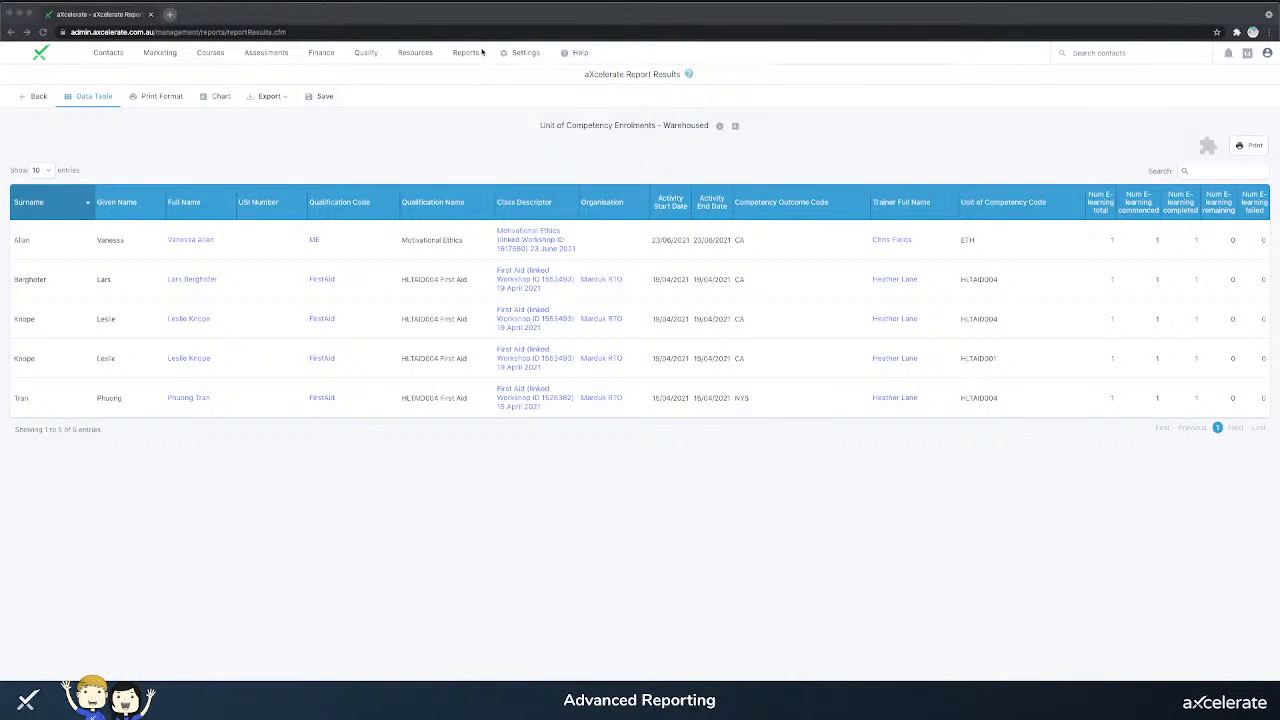
- Open the warehoused version of the Class Enrolments report from the Report Builder list
{"action": "mouse_move", "coordinate": [482, 52]}
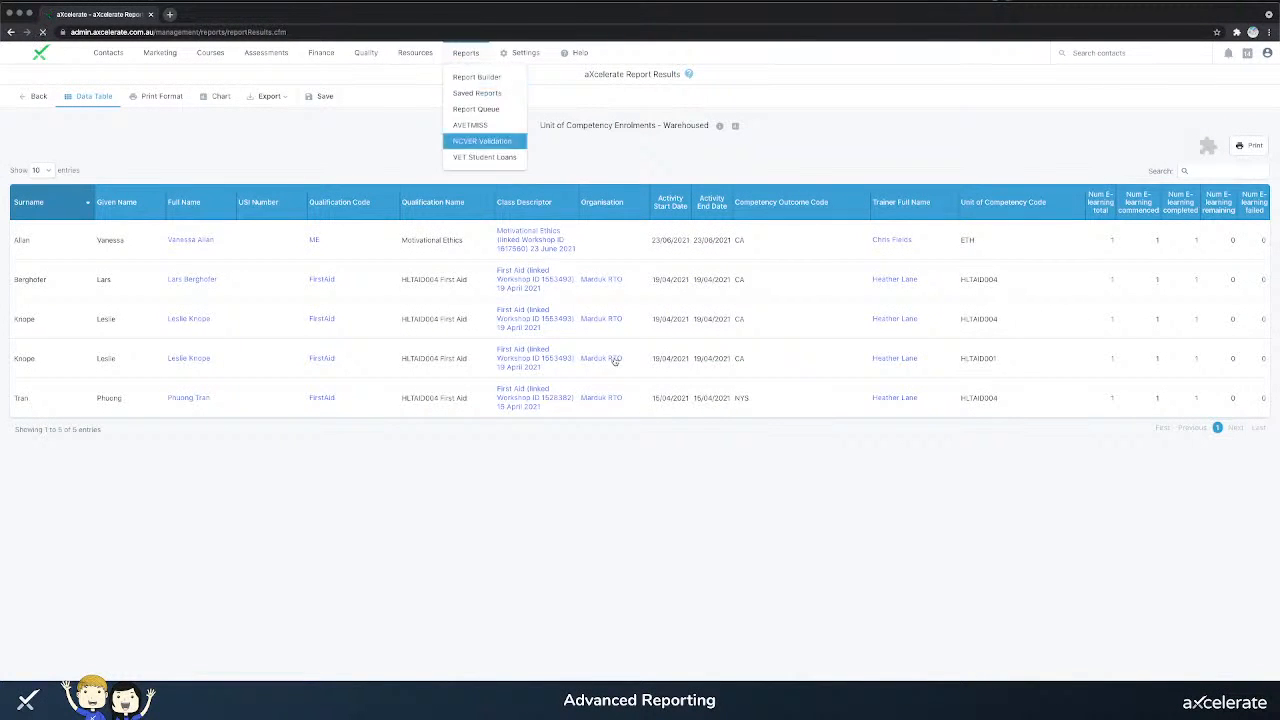
{"action": "left_click", "coordinate": [485, 141]}
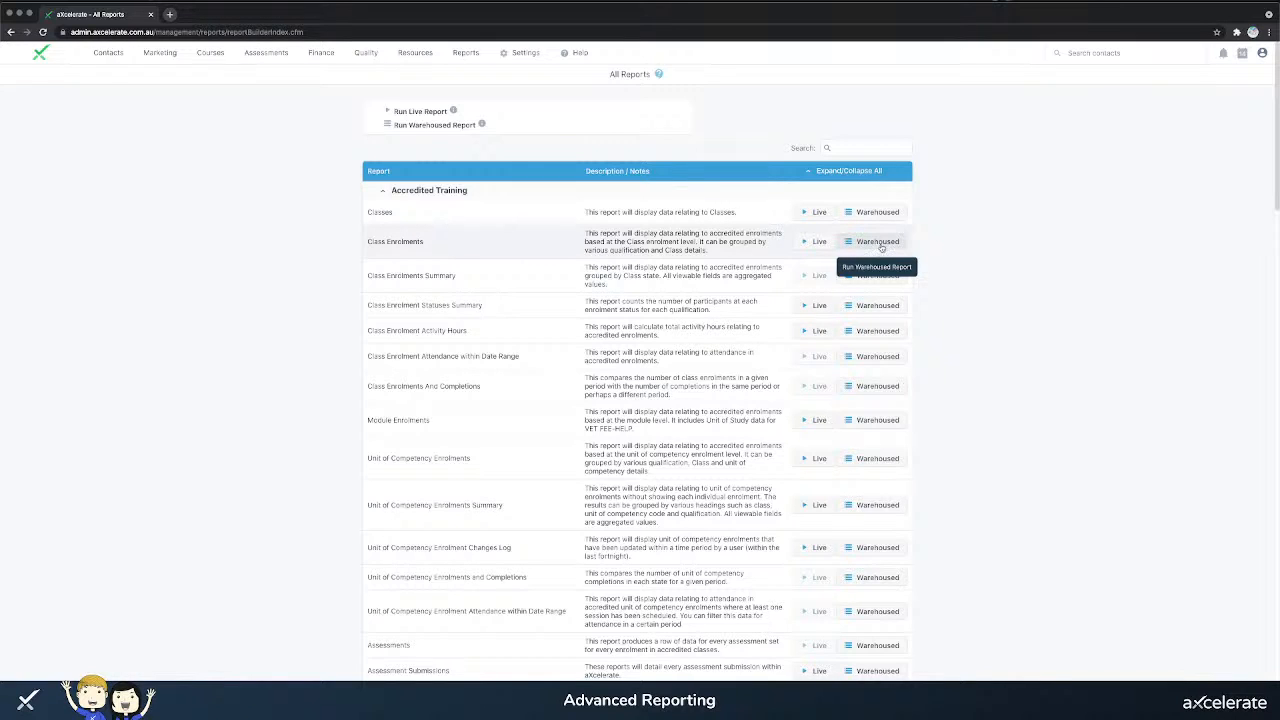
{"action": "left_click", "coordinate": [880, 245]}
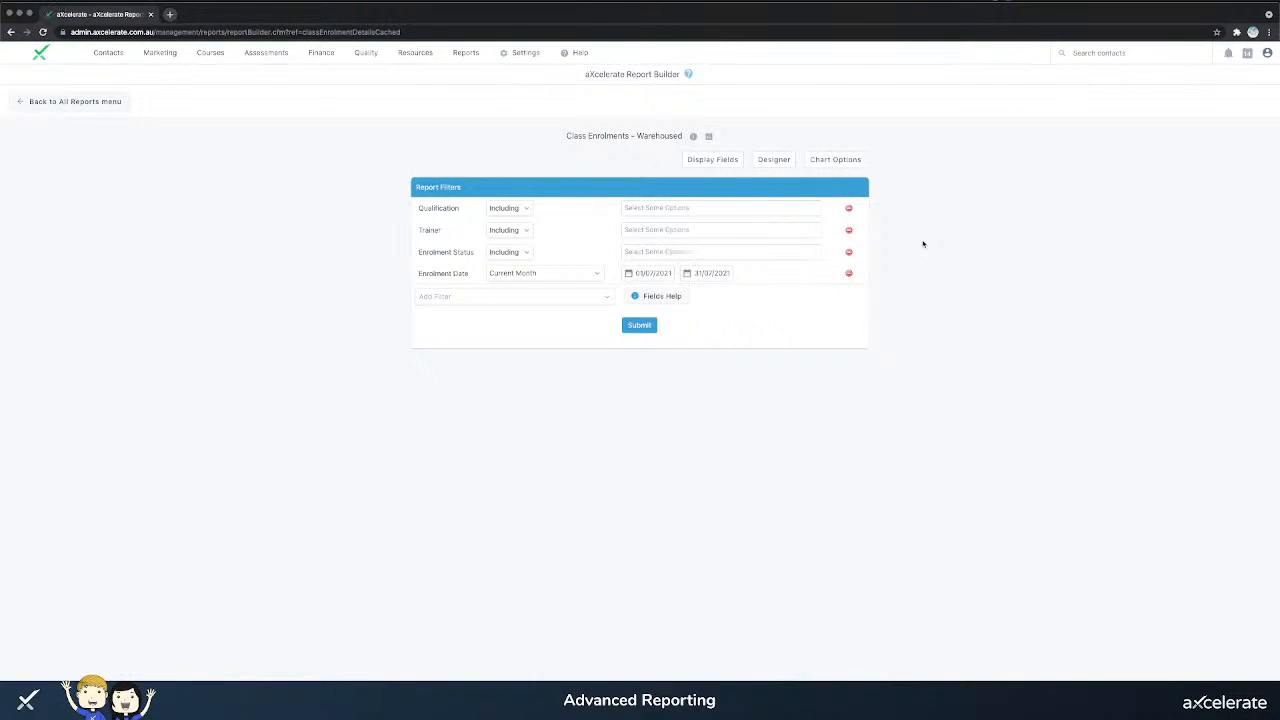
- Filter the report to the In Progress enrolment status and remove the Qualification, Trainer and Enrolment Date filters
{"action": "left_click", "coordinate": [849, 210]}
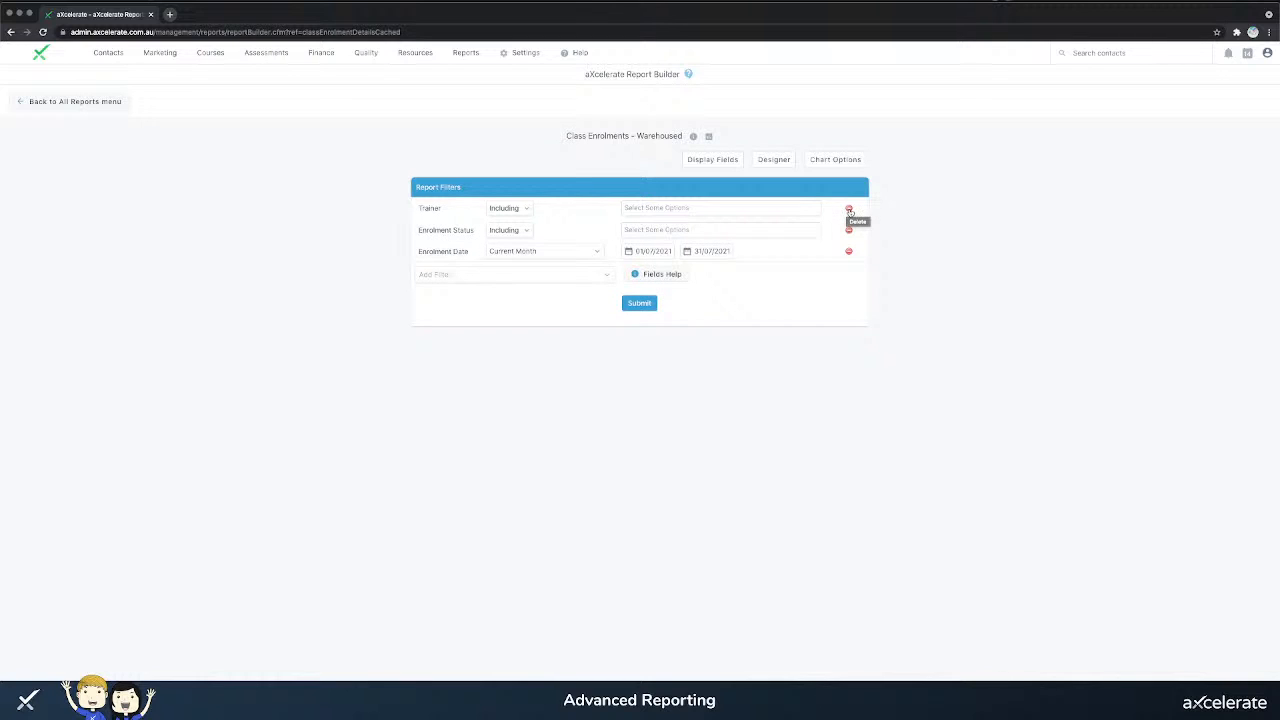
{"action": "left_click", "coordinate": [849, 210]}
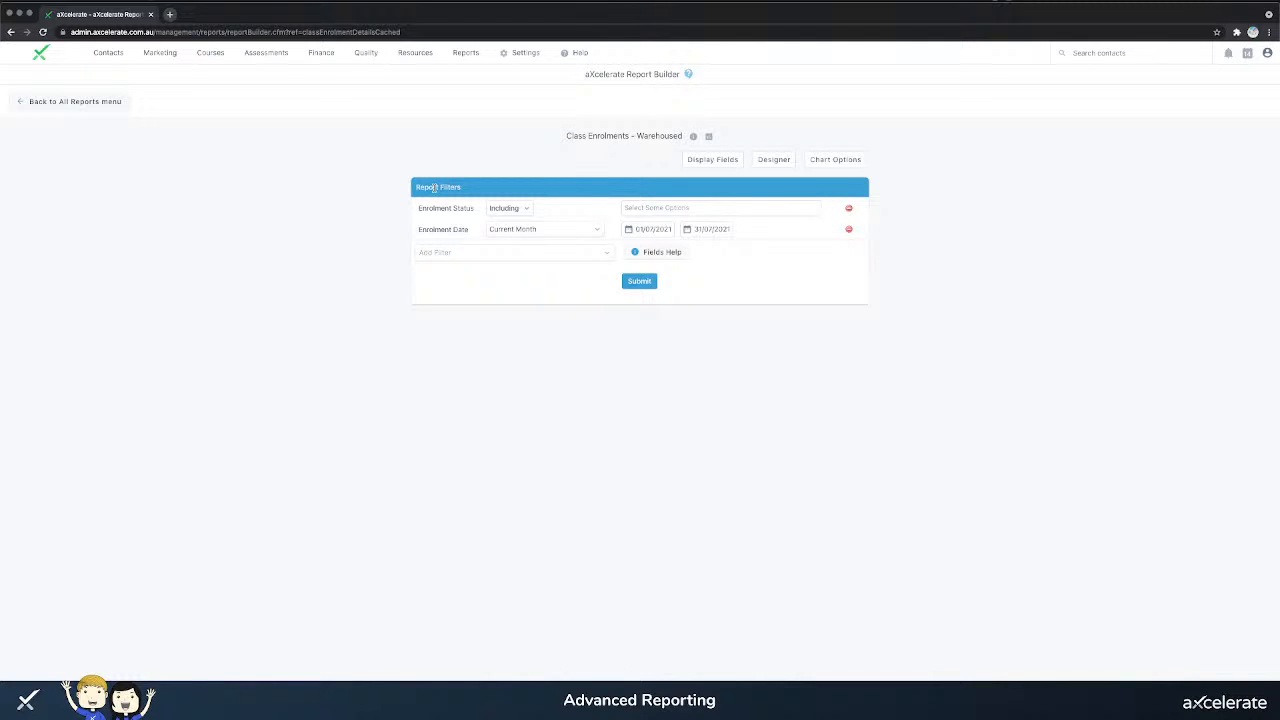
{"action": "left_click", "coordinate": [648, 208]}
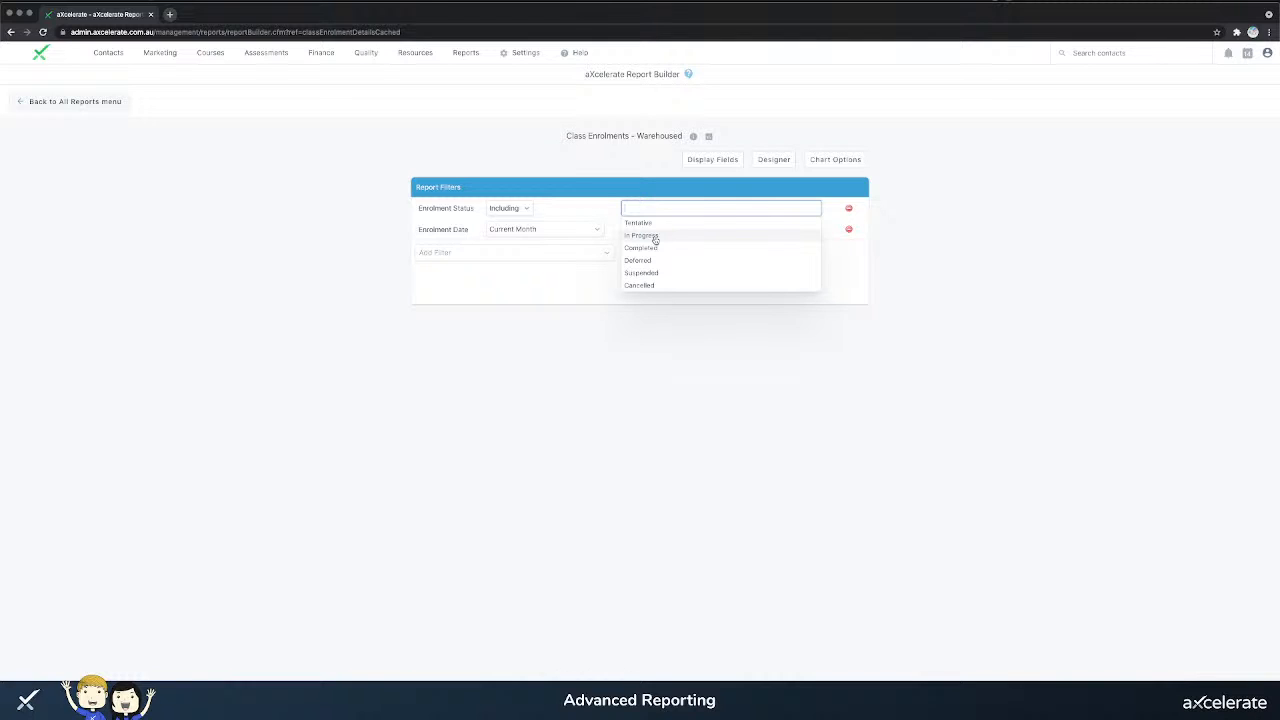
{"action": "left_click", "coordinate": [655, 240]}
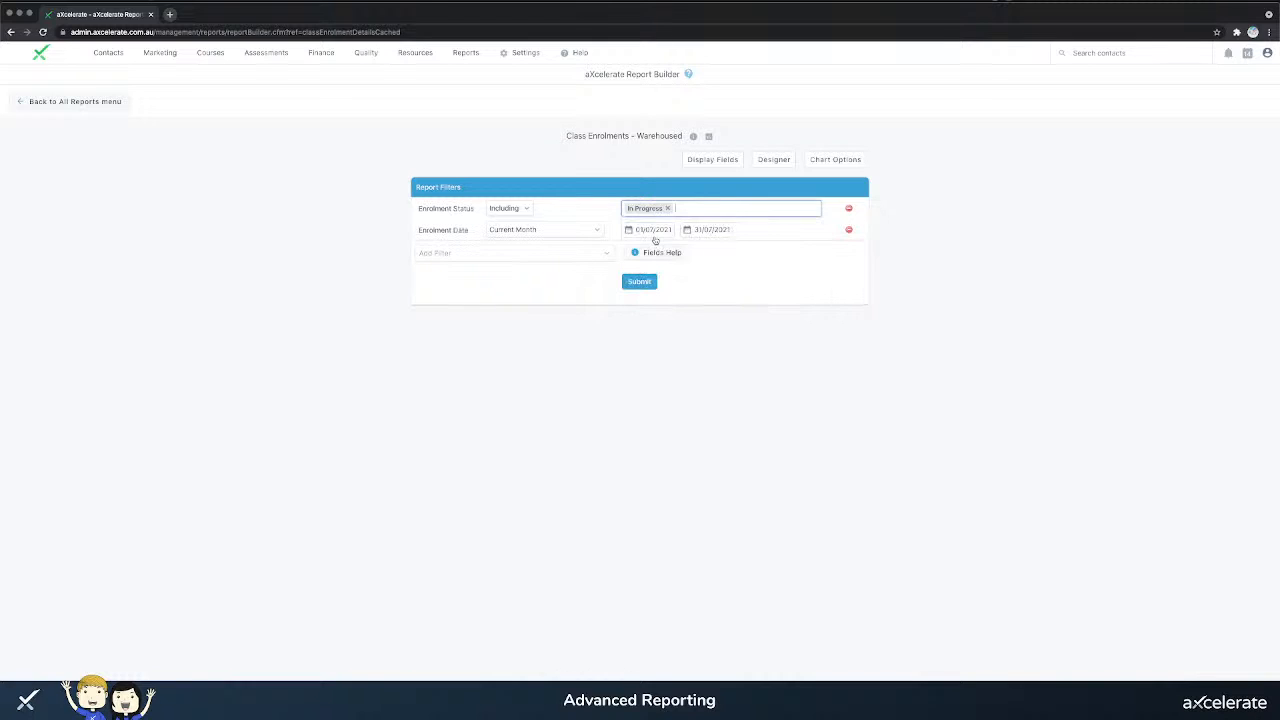
{"action": "left_click", "coordinate": [849, 231]}
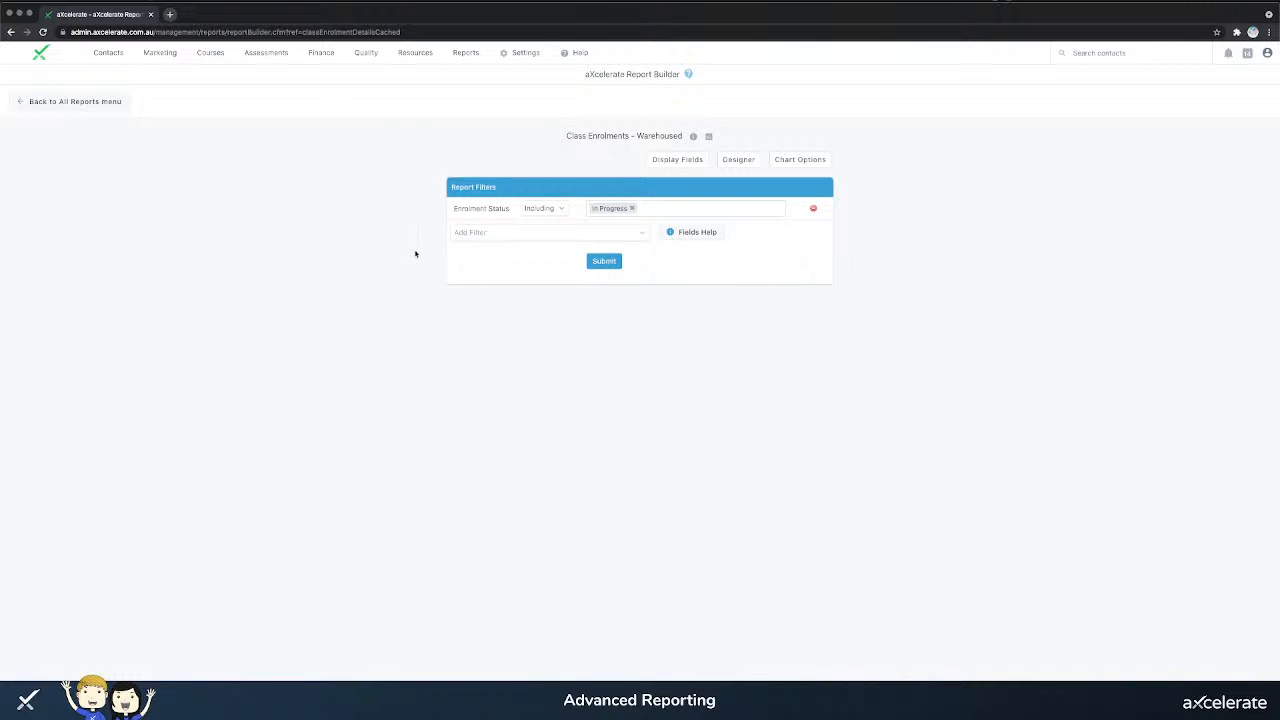
- Add a Max Possible Session Attendance % filter set to less than or equal to 95
{"action": "left_click", "coordinate": [498, 239]}
{"action": "type", "text": "%"}
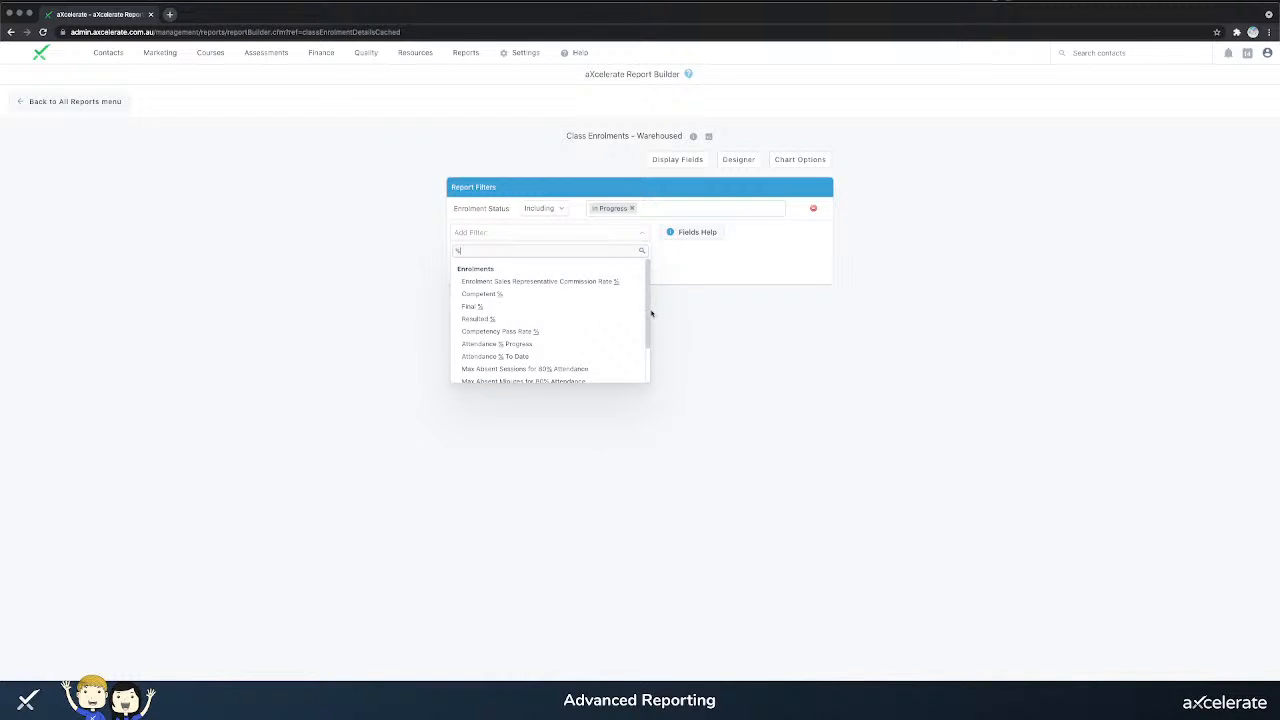
{"action": "left_click_drag", "start_coordinate": [649, 314], "coordinate": [646, 352]}
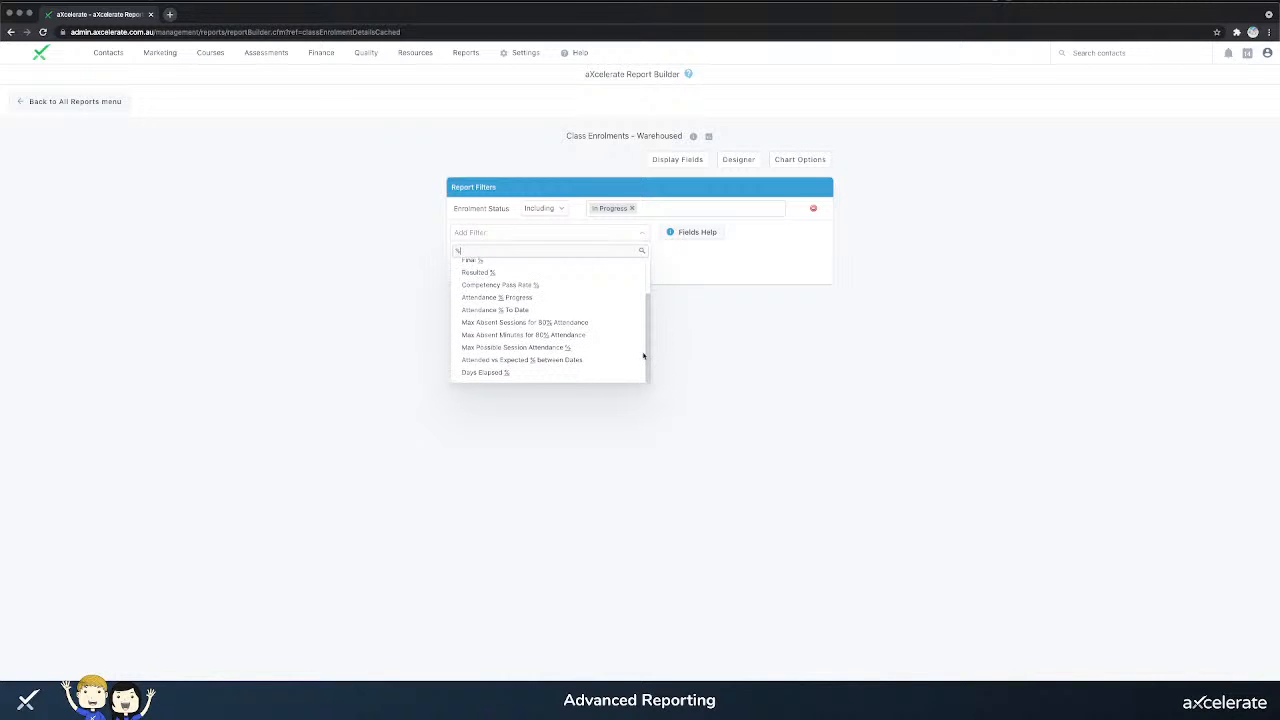
{"action": "left_click", "coordinate": [497, 348]}
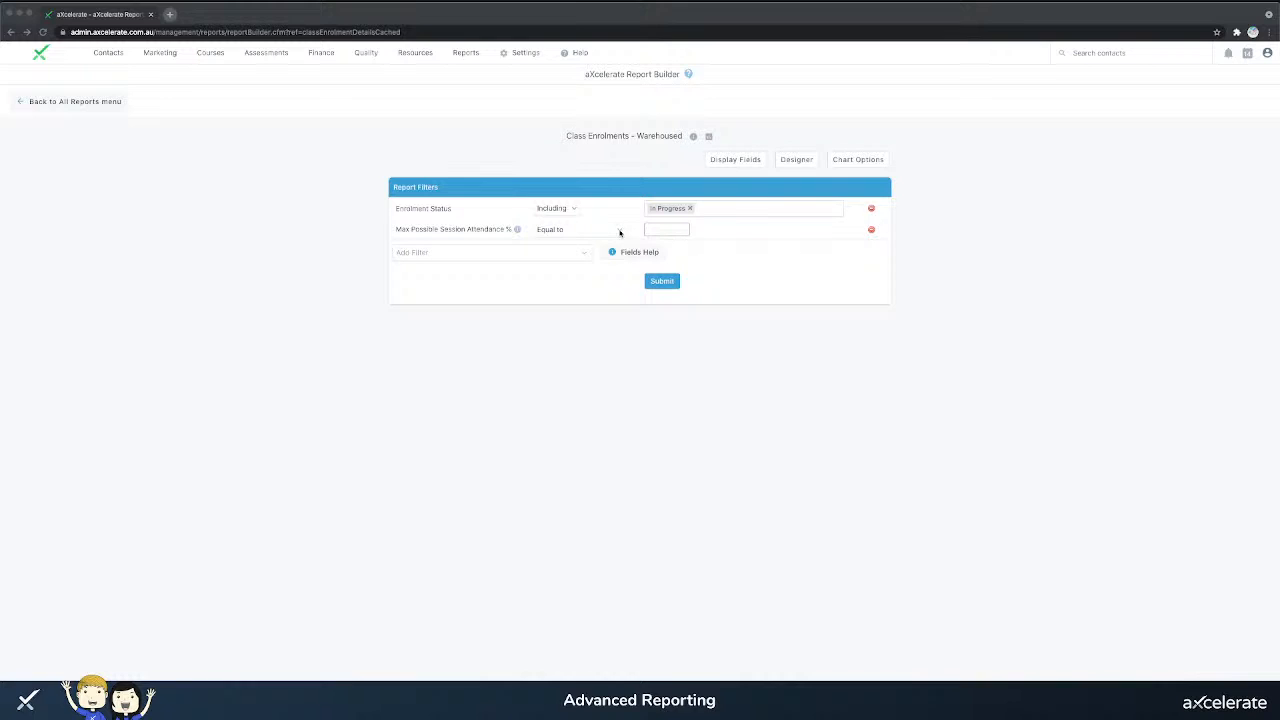
{"action": "left_click", "coordinate": [612, 231]}
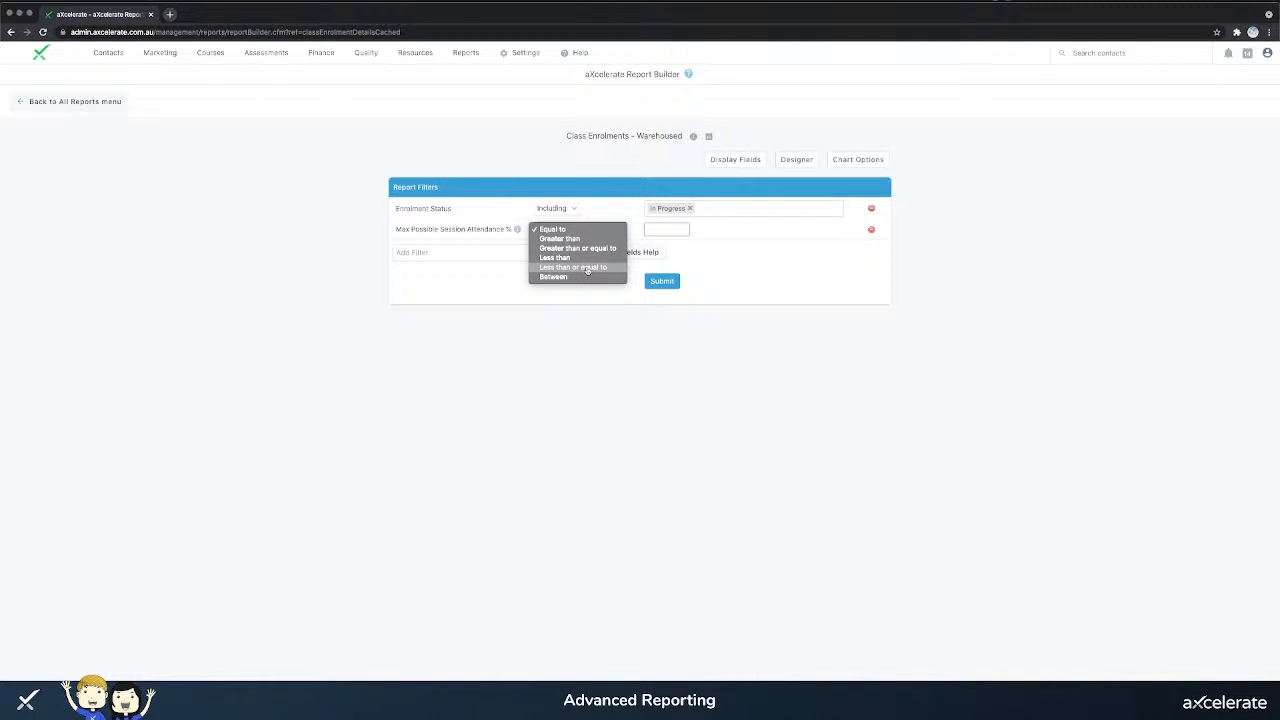
{"action": "left_click", "coordinate": [587, 270]}
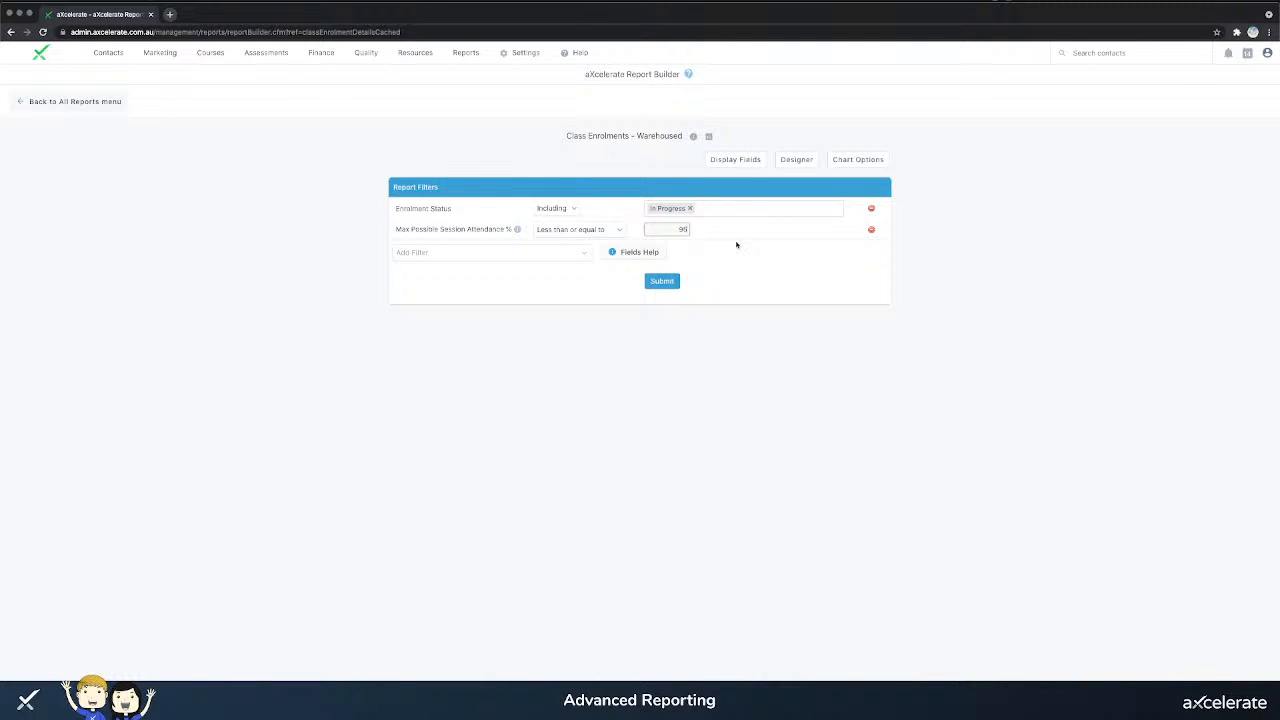
- Add Attendance % To Date and Attendance % Progress filters, each set to less than 80%
{"action": "left_click", "coordinate": [526, 254]}
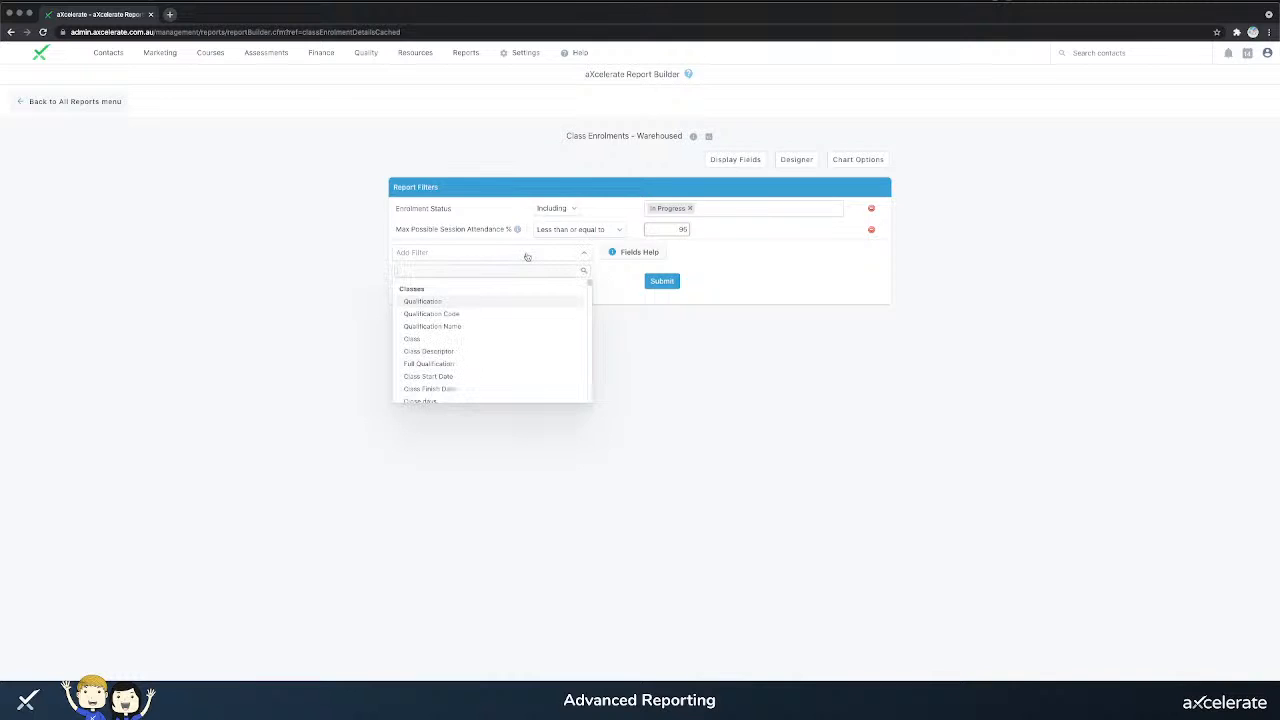
{"action": "type", "text": "%"}
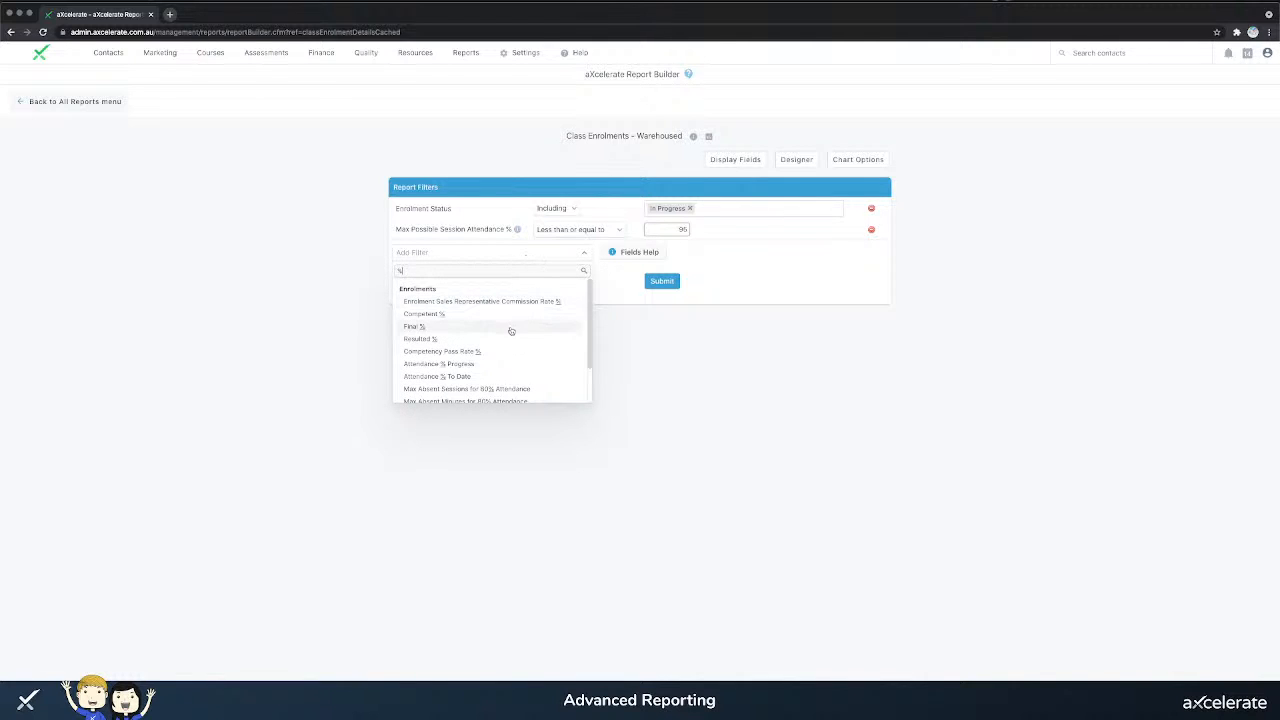
{"action": "left_click", "coordinate": [451, 377]}
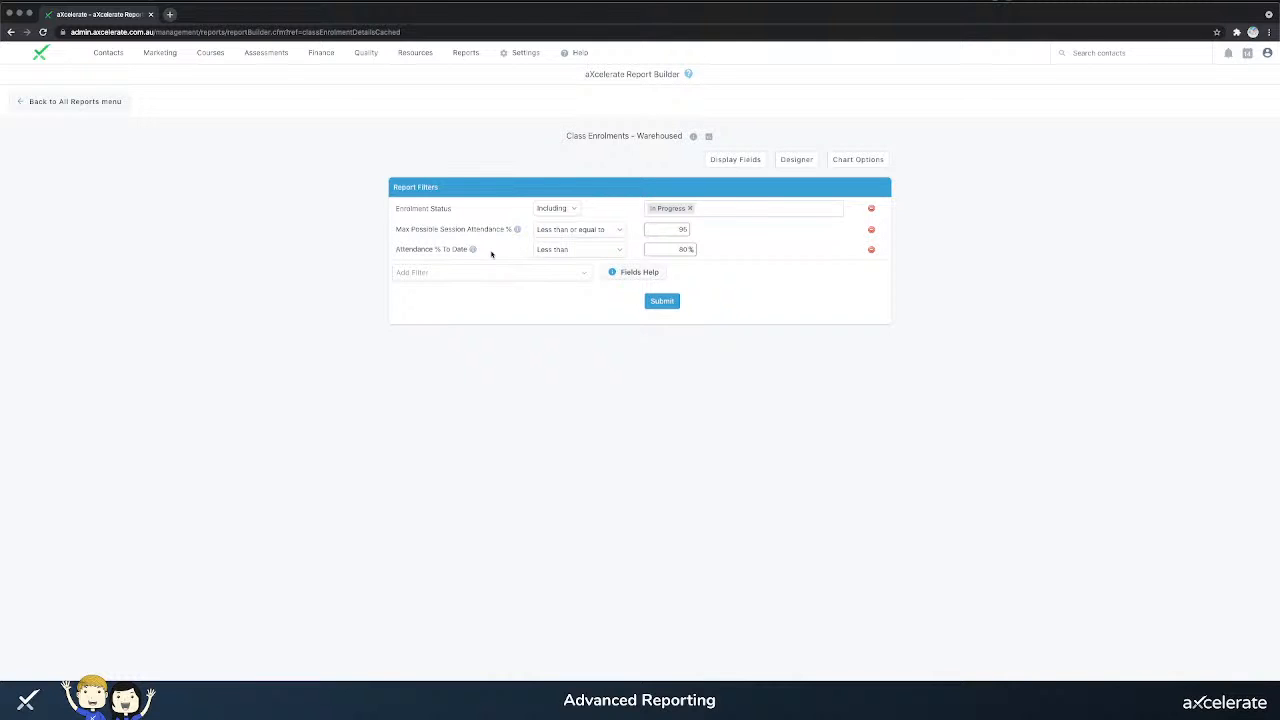
{"action": "left_click", "coordinate": [490, 274]}
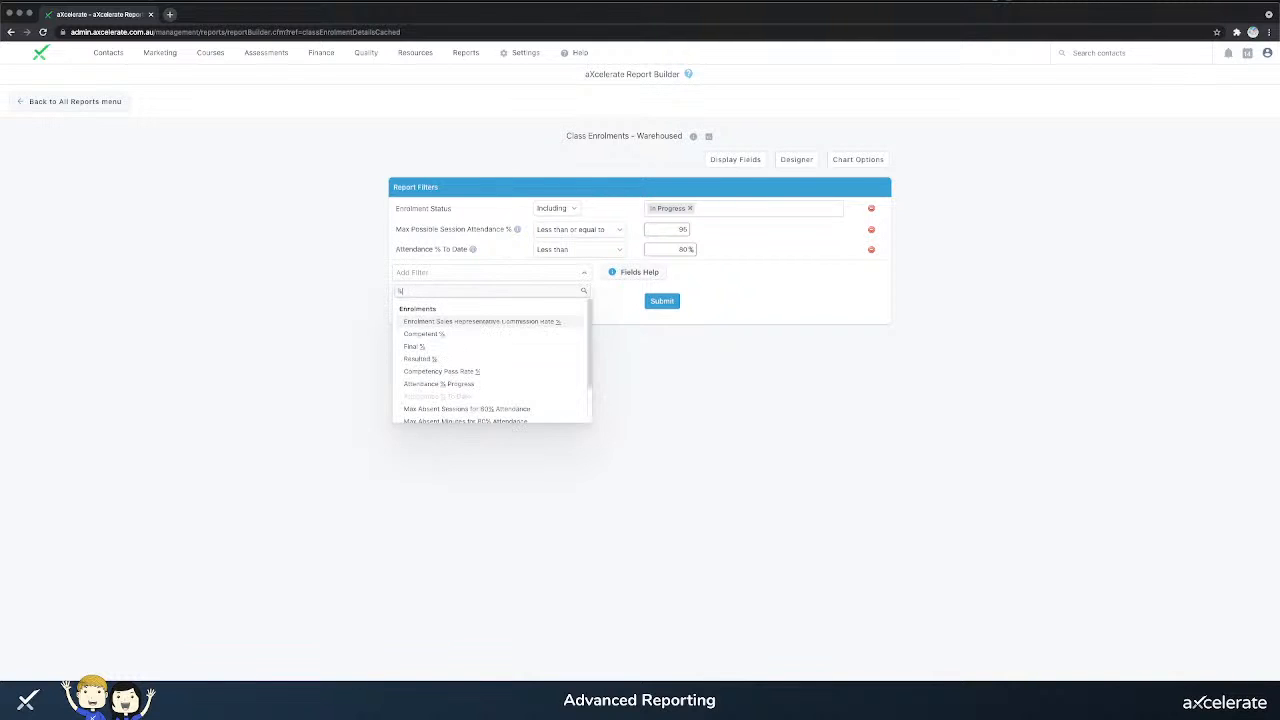
{"action": "left_click", "coordinate": [465, 385]}
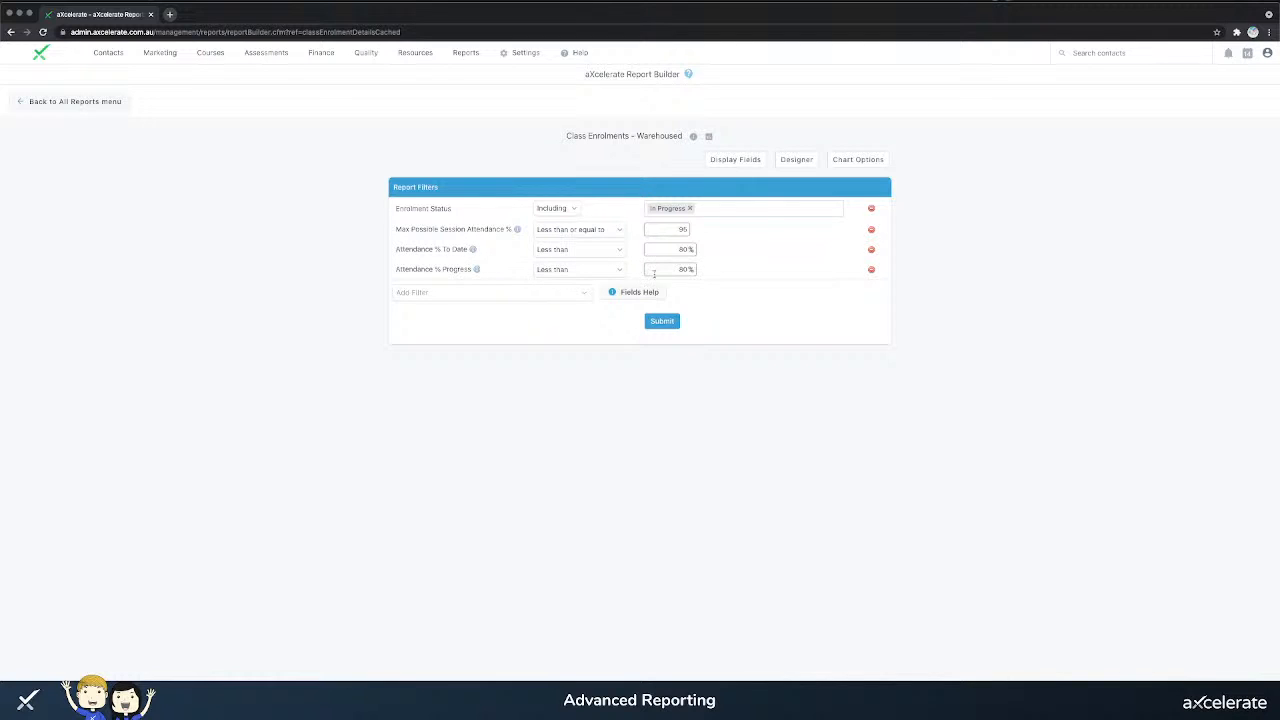
- Remove the three attendance percentage filters from the report, leaving only the Enrolment Status filter
{"action": "left_click", "coordinate": [871, 271]}
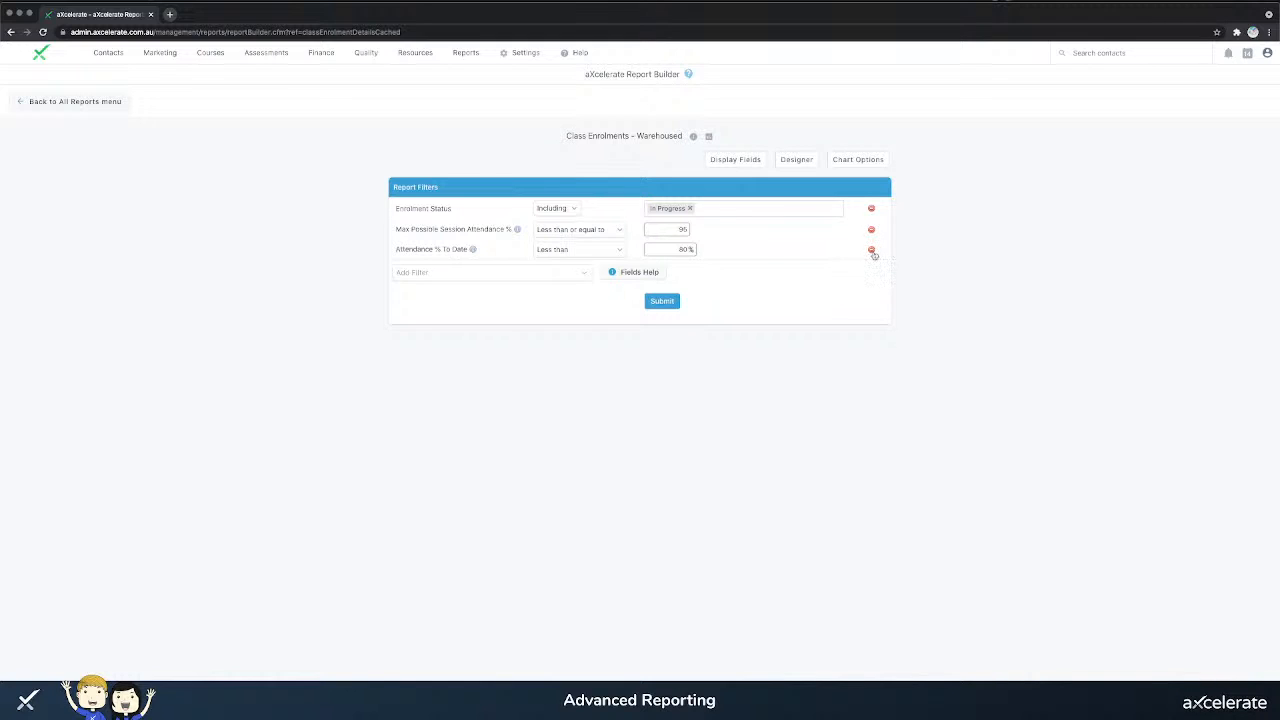
{"action": "left_click", "coordinate": [871, 250]}
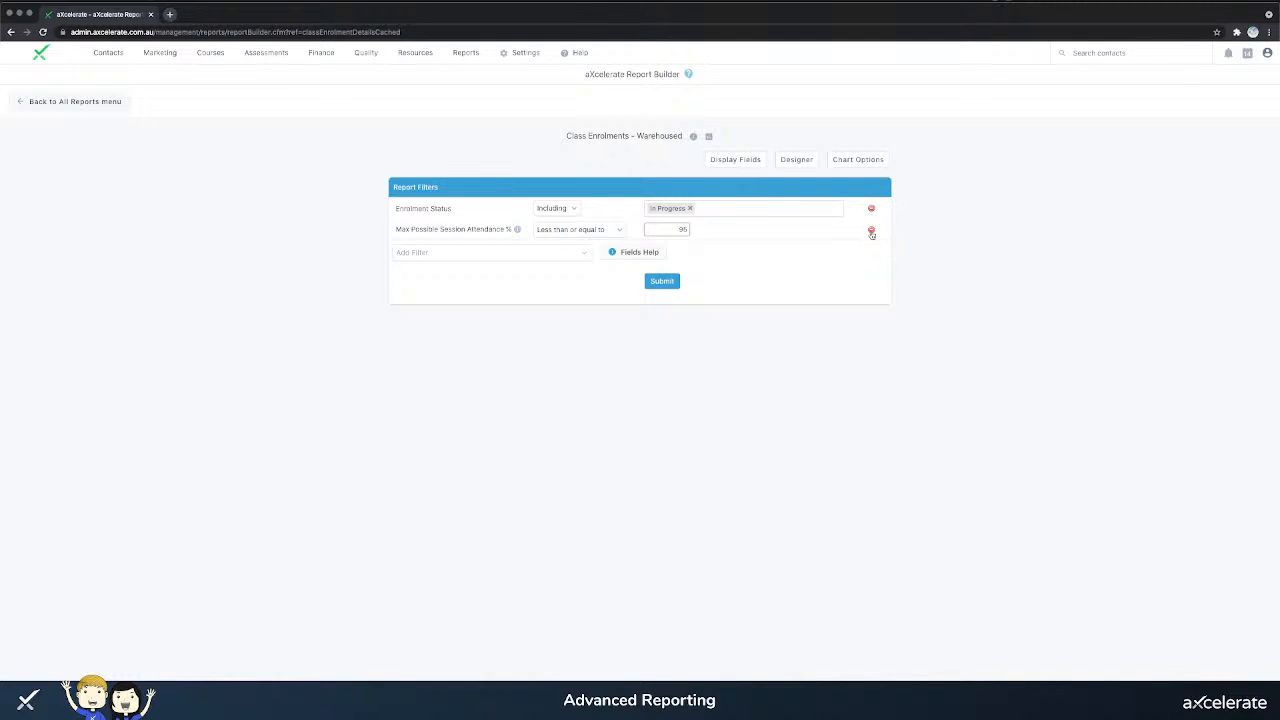
{"action": "left_click", "coordinate": [871, 231]}
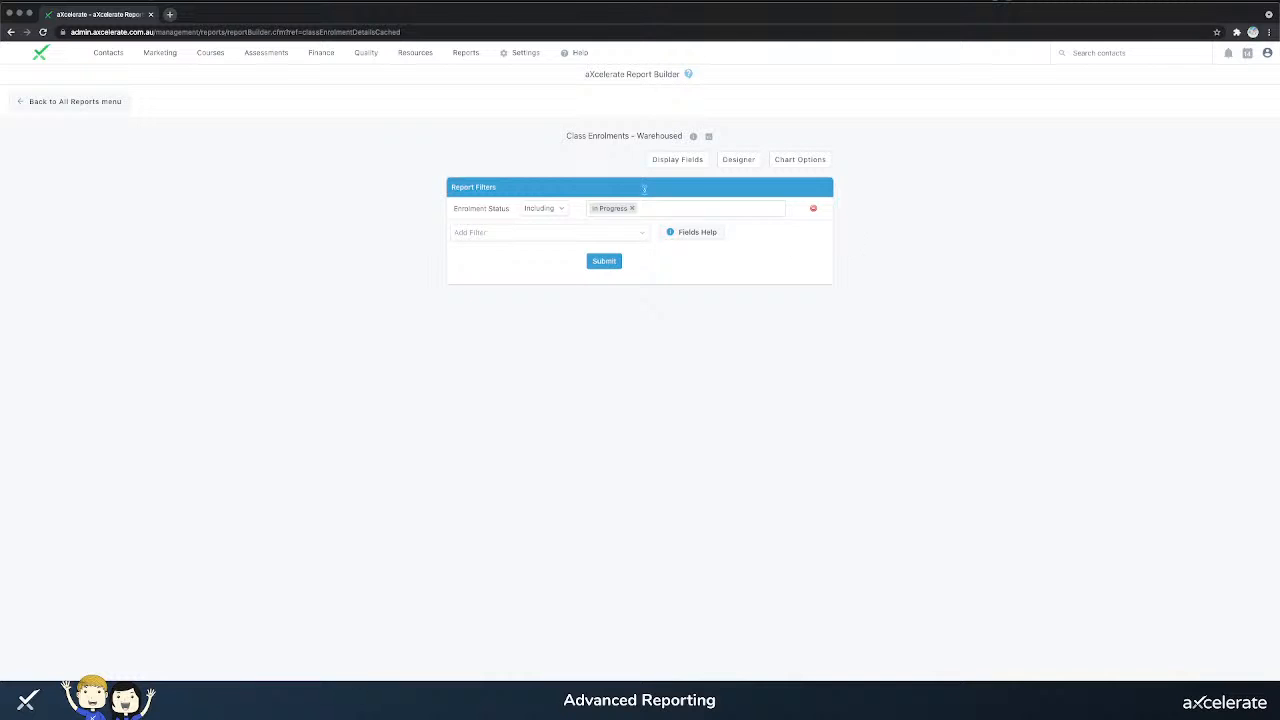
- Add Max Possible Session Attendance % to the report's display fields
{"action": "left_click", "coordinate": [676, 162]}
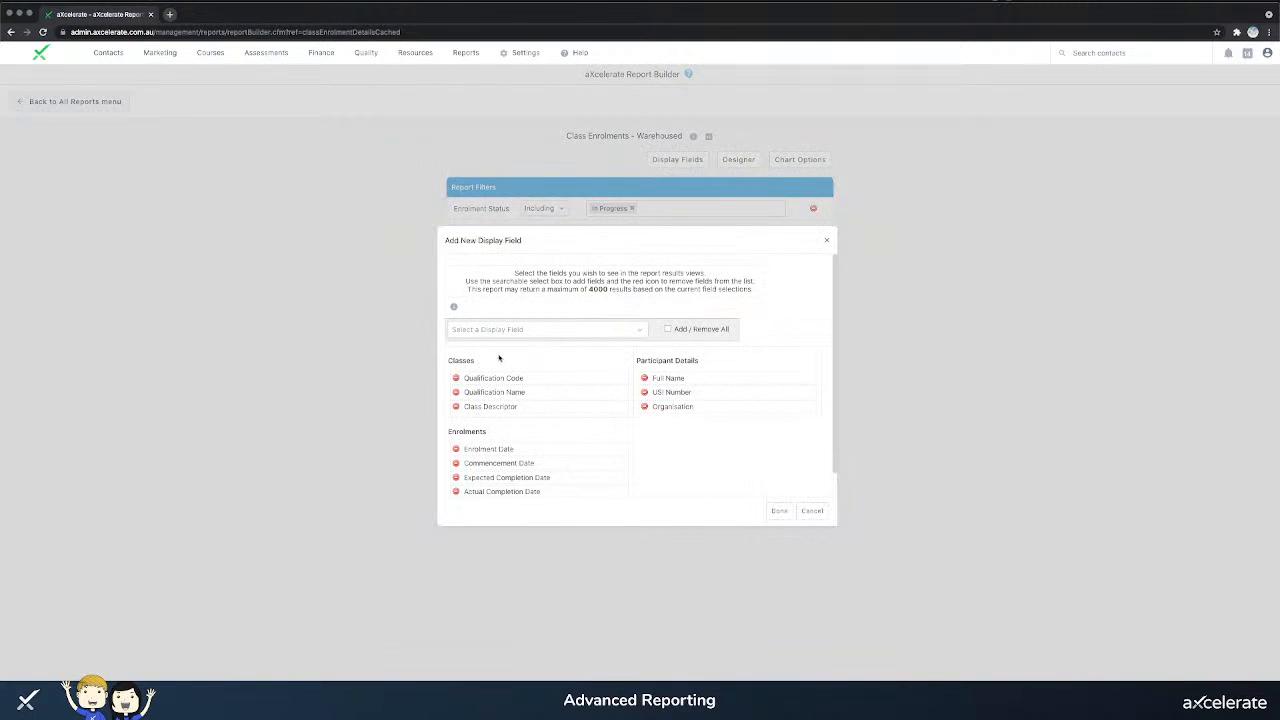
{"action": "left_click", "coordinate": [541, 331]}
{"action": "type", "text": "%"}
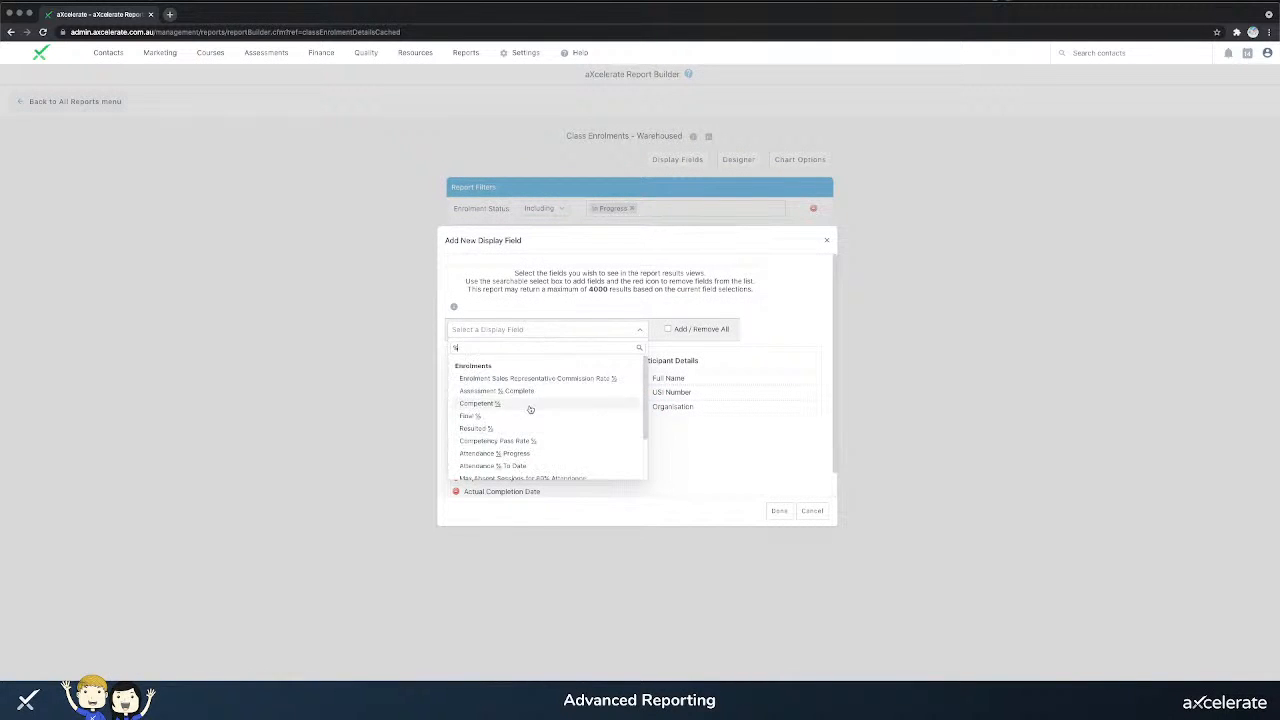
{"action": "scroll", "coordinate": [548, 430], "scroll_direction": "down", "scroll_amount": 5}
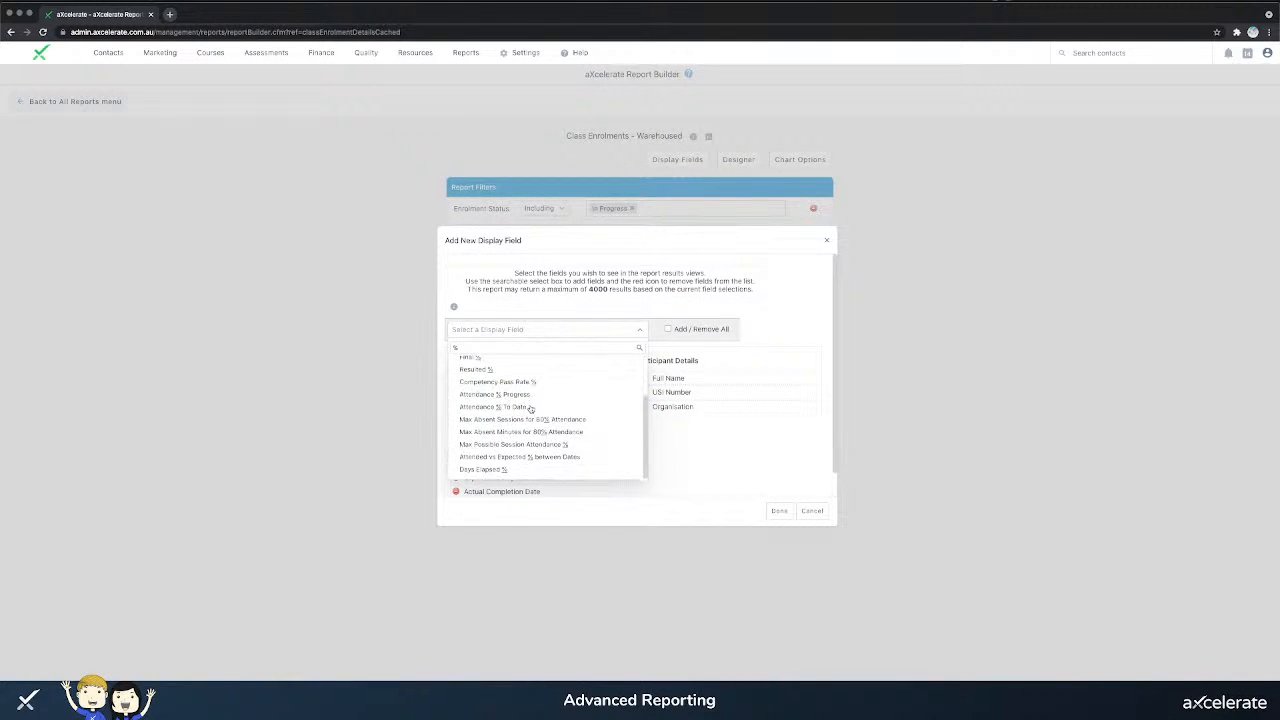
{"action": "left_click", "coordinate": [557, 456]}
- Add Attendance % To Date and Attendance % Progress to the display fields
{"action": "left_click", "coordinate": [534, 337]}
{"action": "type", "text": "%"}
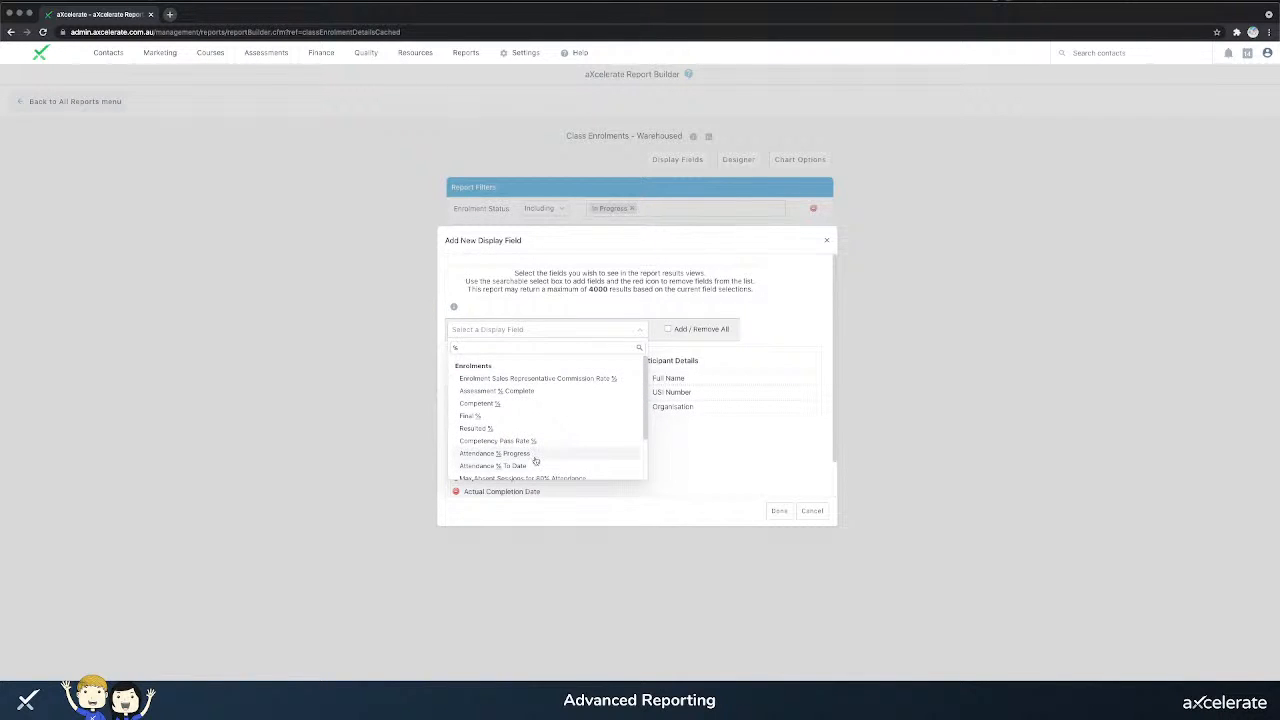
{"action": "left_click", "coordinate": [537, 466]}
{"action": "left_click", "coordinate": [571, 329]}
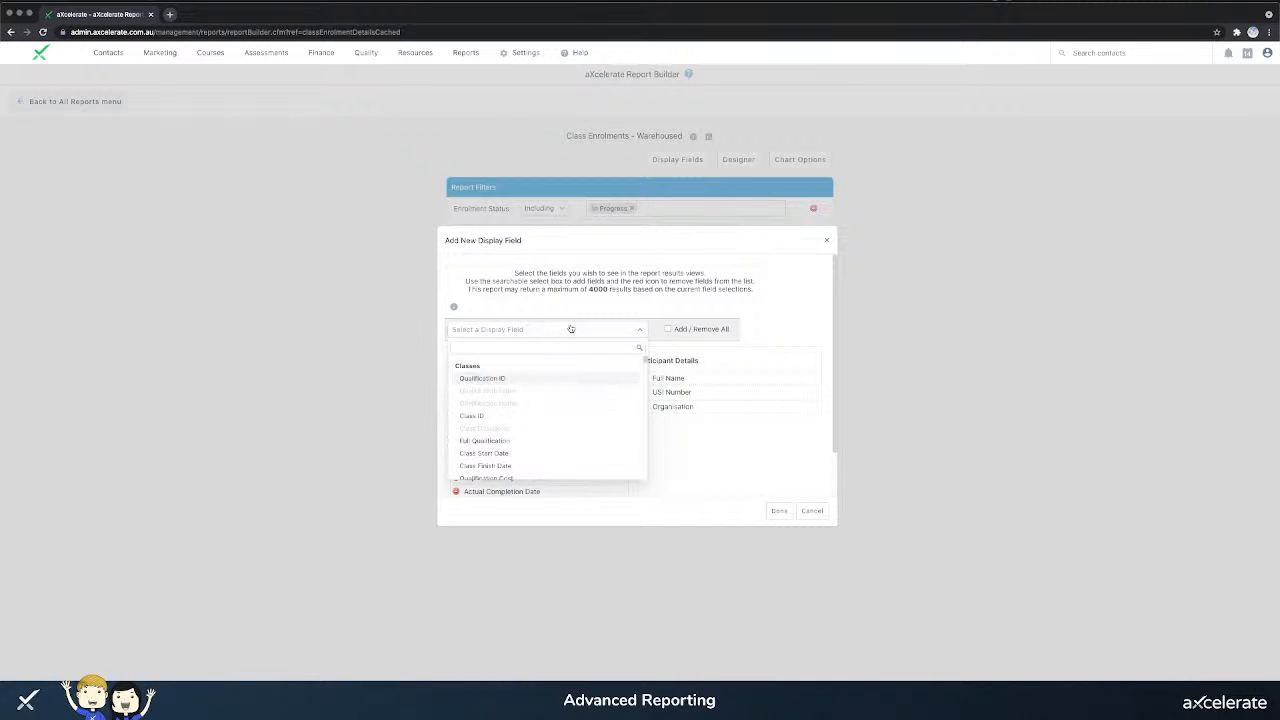
{"action": "type", "text": "$"}
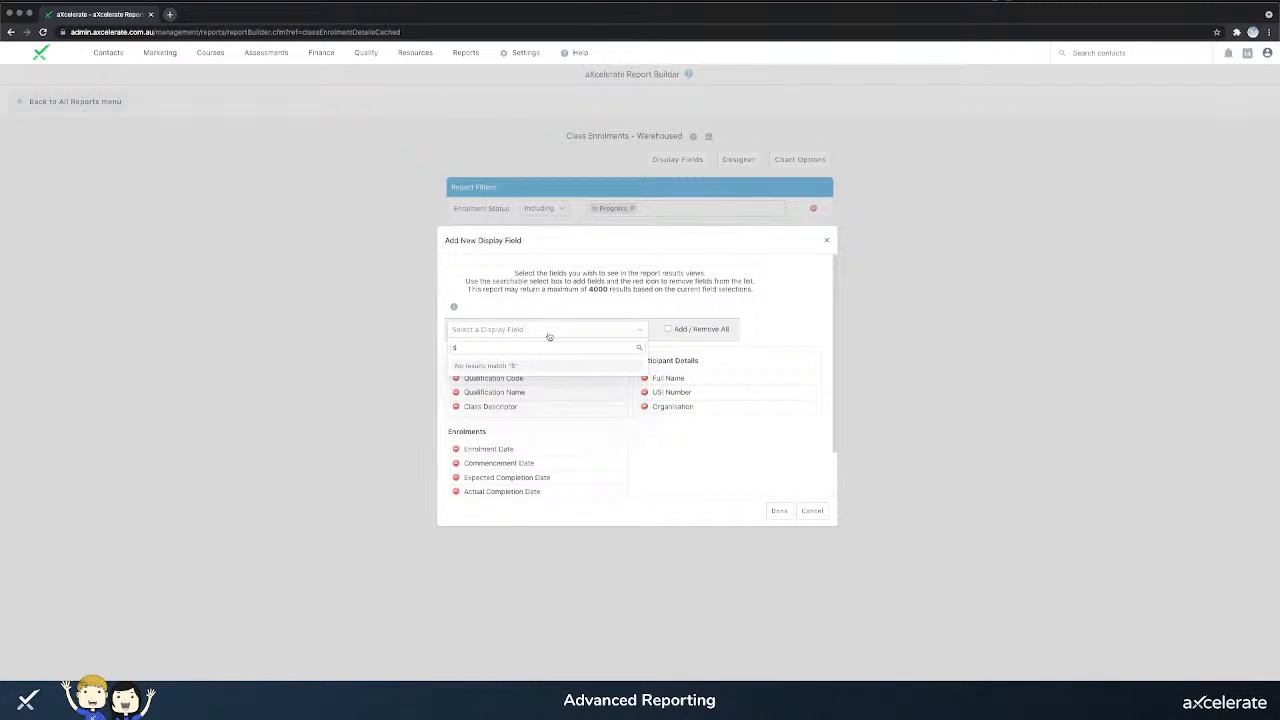
{"action": "key", "text": "BackSpace"}
{"action": "type", "text": "%"}
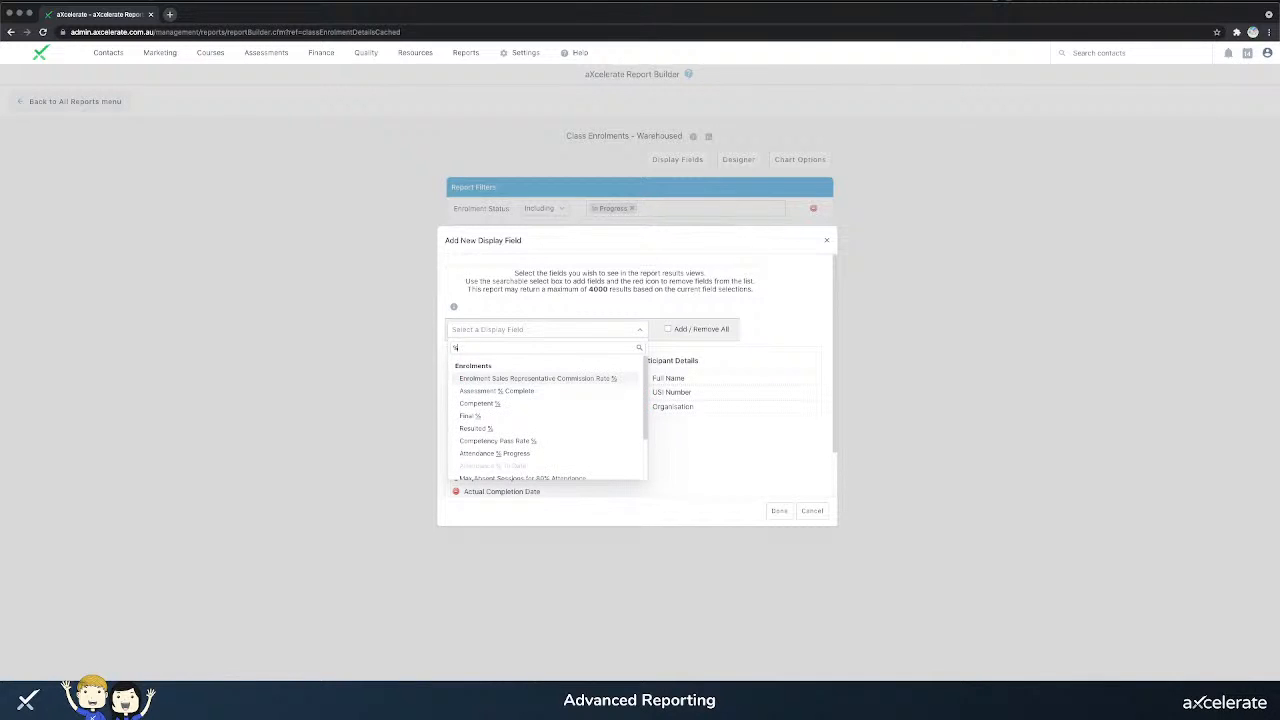
{"action": "left_click", "coordinate": [523, 453]}
- Move Participant Details ahead of Classes and remove the USI Number, Organisation, Enrolment Date, Actual Completion Date and Trainer Full Name display fields
{"action": "scroll", "coordinate": [603, 328], "scroll_direction": "down", "scroll_amount": 1}
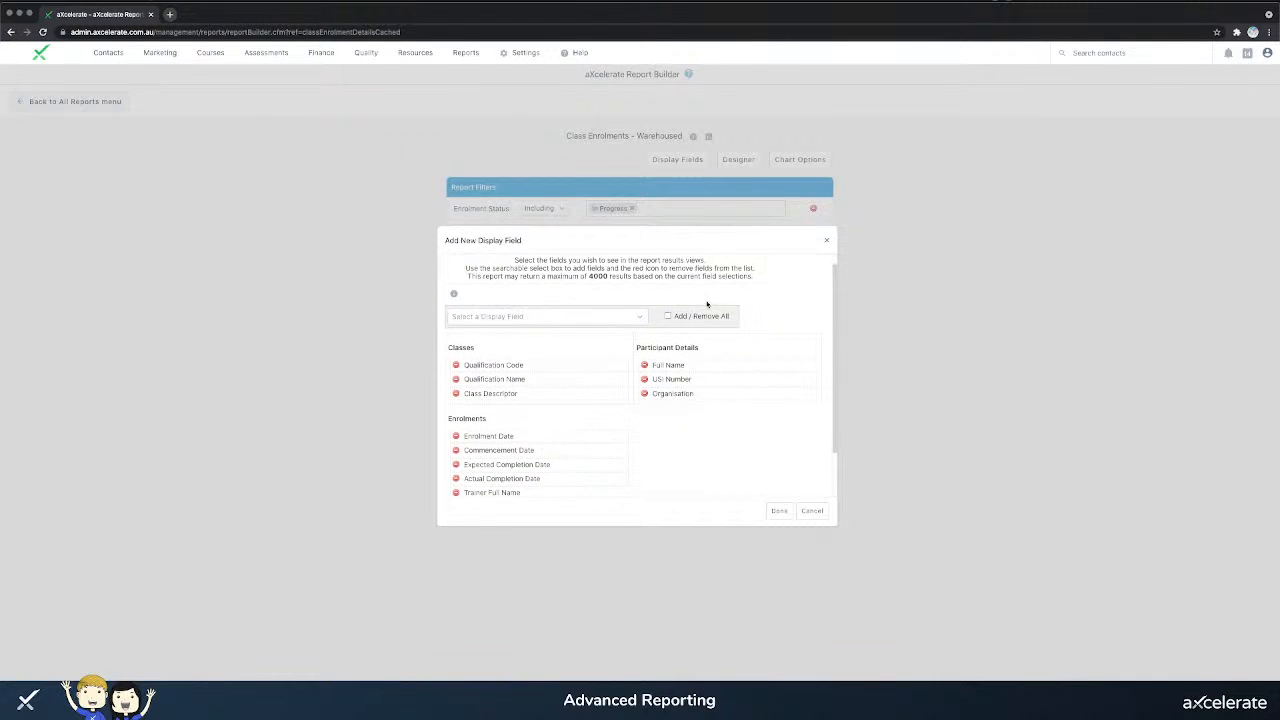
{"action": "left_click_drag", "start_coordinate": [668, 347], "coordinate": [501, 366]}
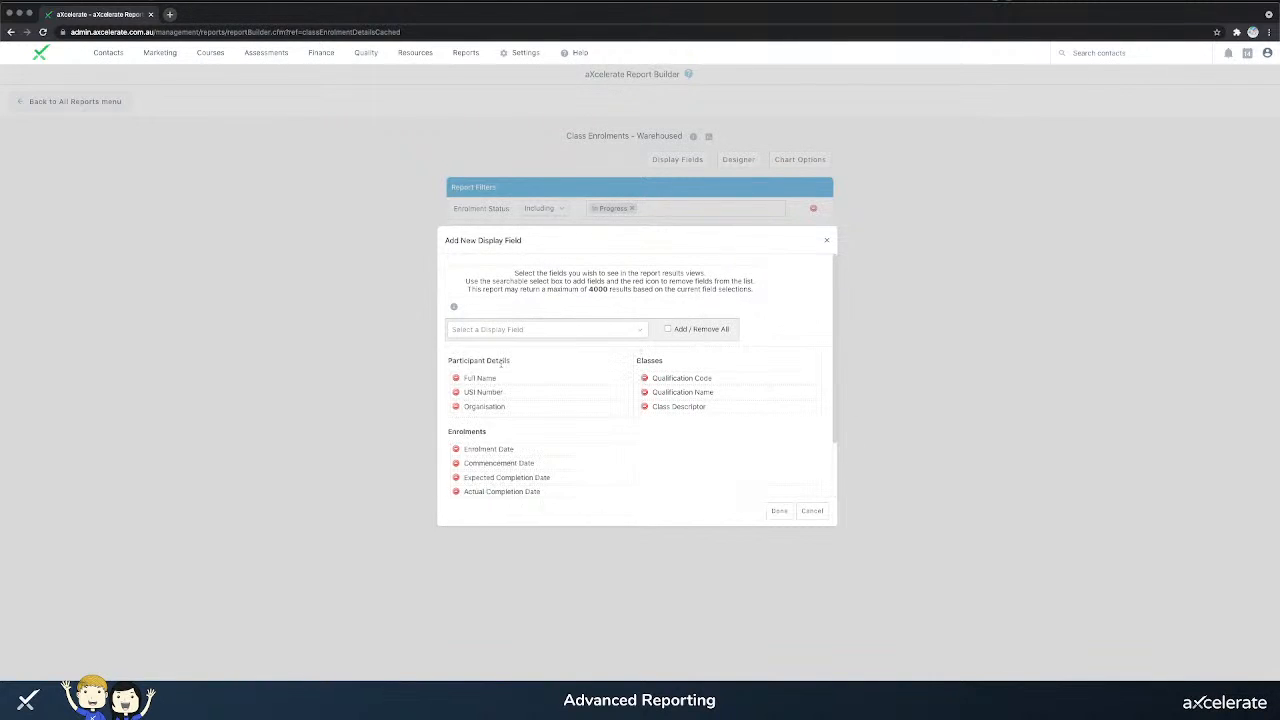
{"action": "left_click", "coordinate": [456, 392]}
{"action": "left_click", "coordinate": [456, 392]}
{"action": "left_click", "coordinate": [456, 449]}
{"action": "scroll", "coordinate": [480, 456], "scroll_direction": "down", "scroll_amount": 1}
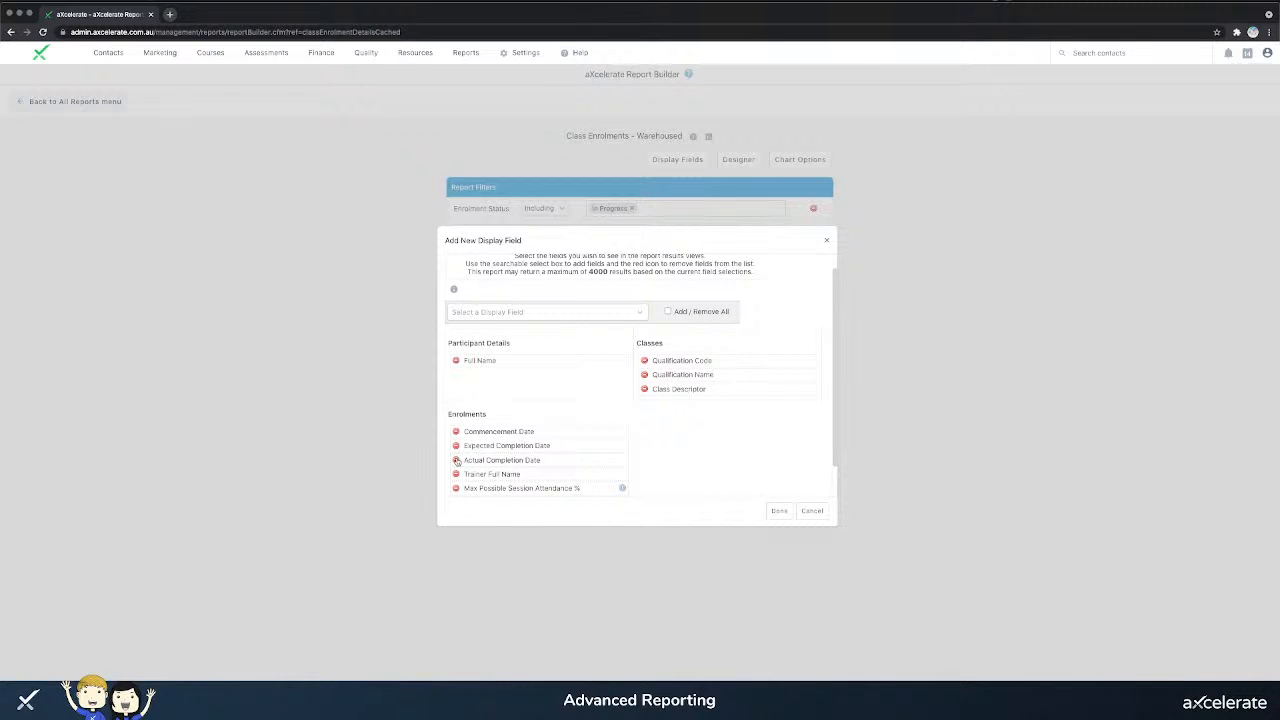
{"action": "left_click", "coordinate": [456, 460]}
{"action": "left_click", "coordinate": [456, 460]}
{"action": "scroll", "coordinate": [671, 420], "scroll_direction": "down", "scroll_amount": 1}
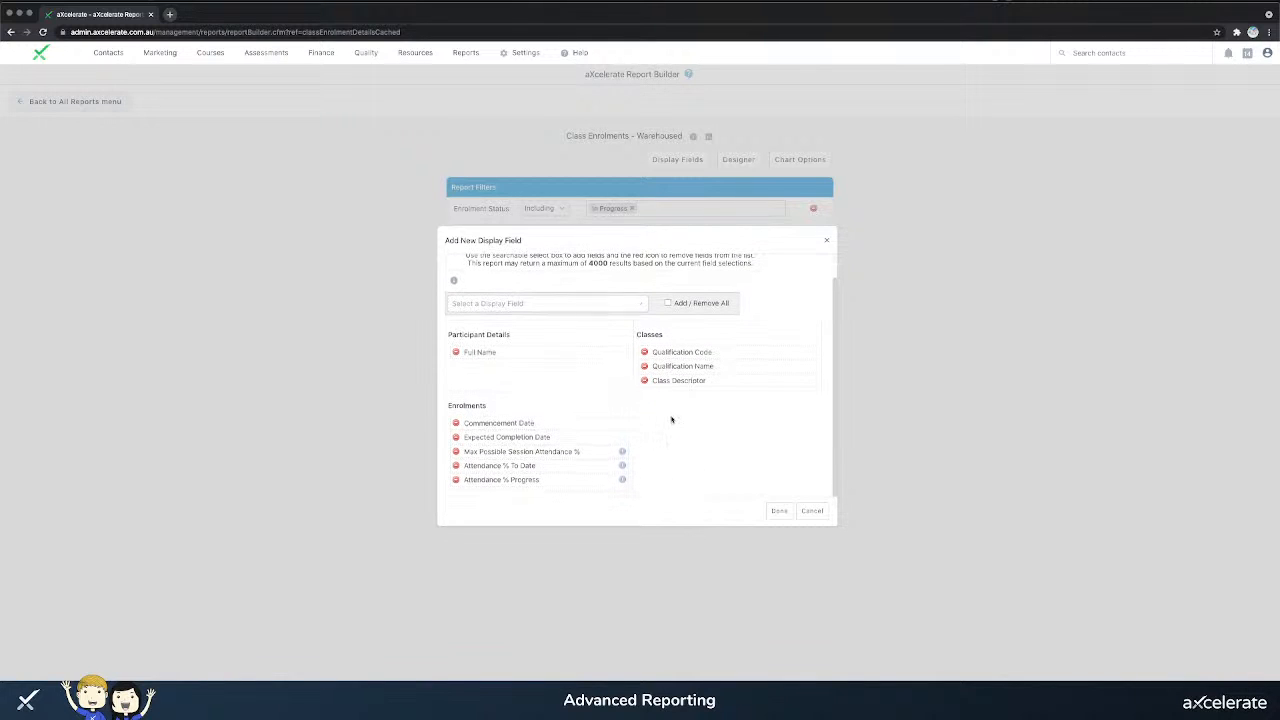
{"action": "left_click", "coordinate": [782, 511]}
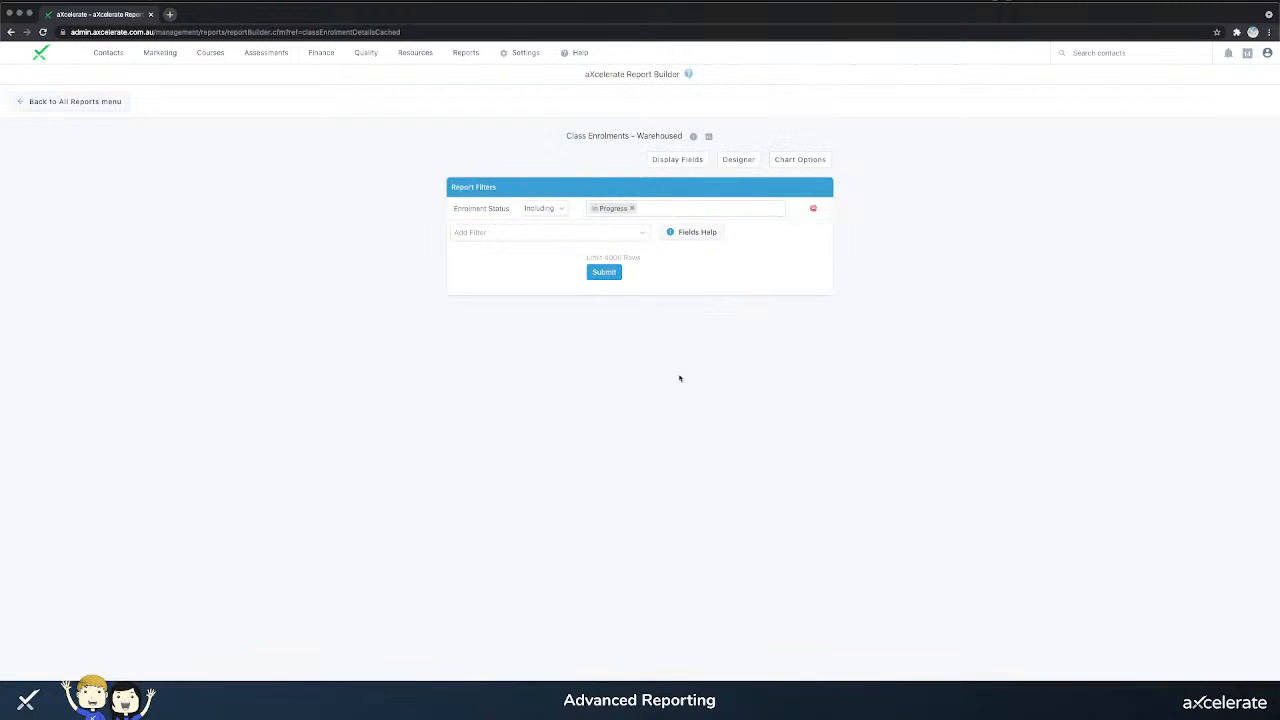
- Run the class enrolments report showing 50 entries per page and view the available export formats
{"action": "left_click", "coordinate": [604, 272]}
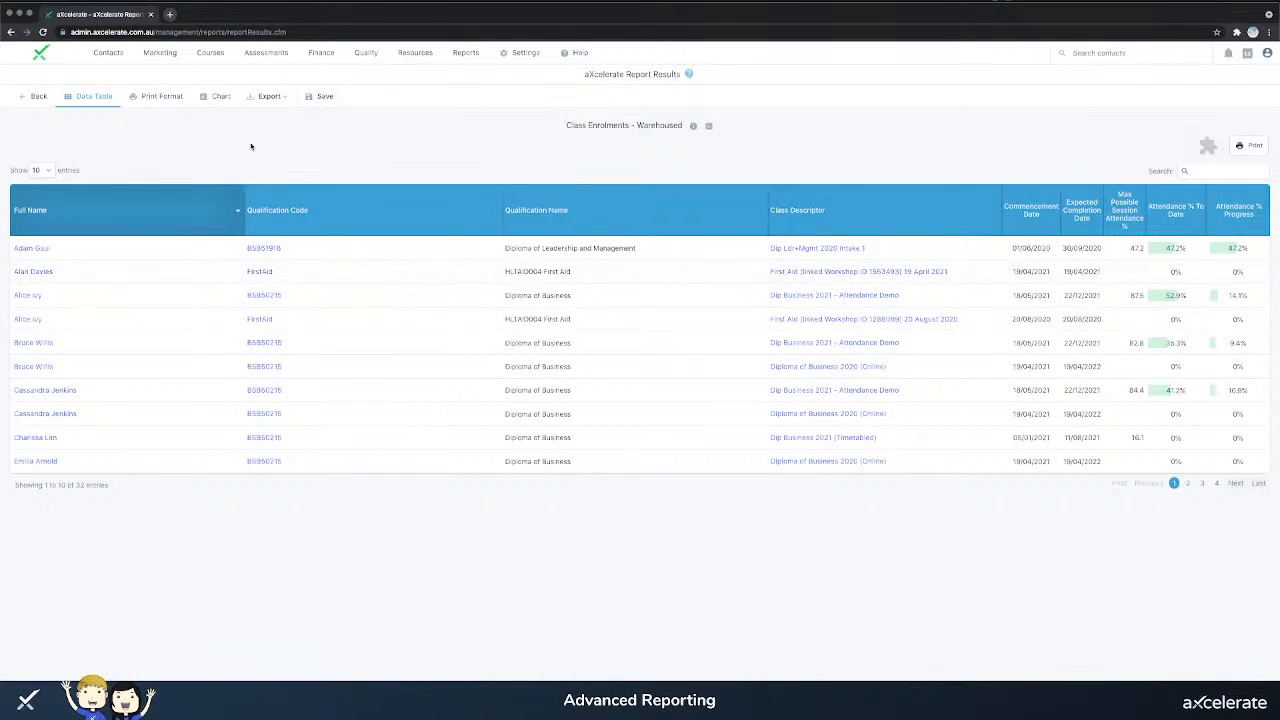
{"action": "left_click", "coordinate": [48, 174]}
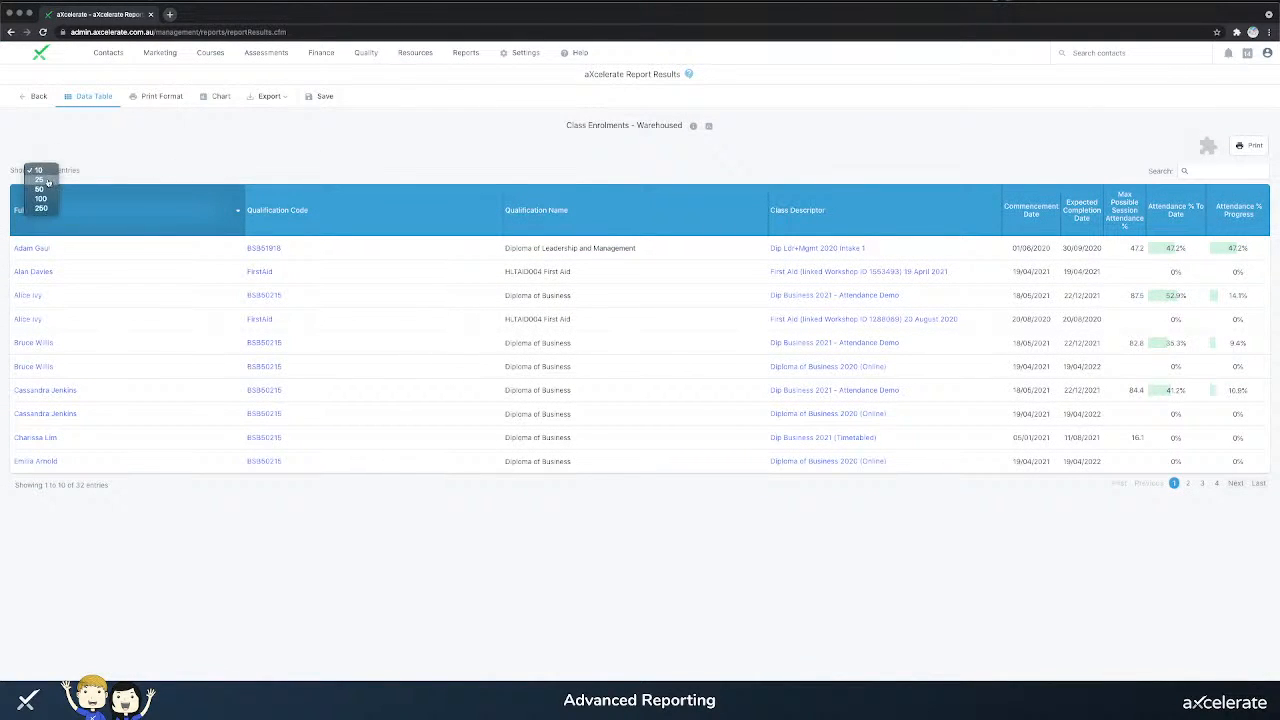
{"action": "left_click", "coordinate": [46, 190]}
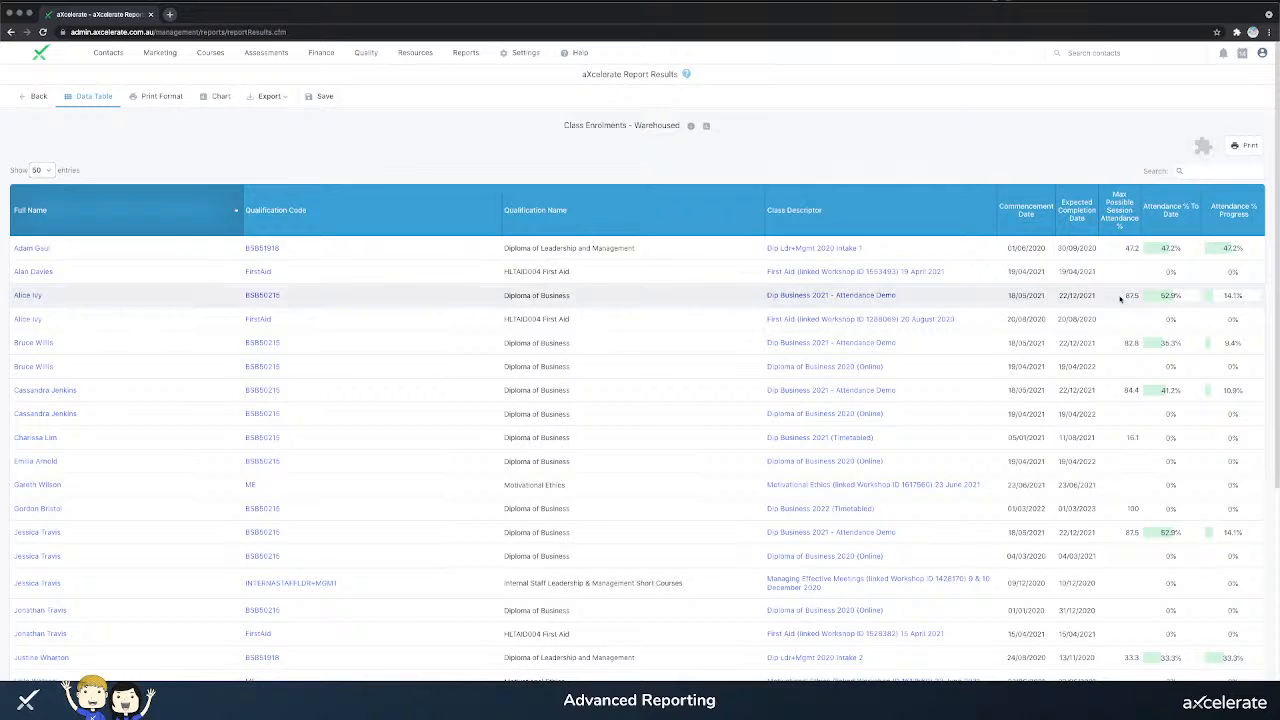
{"action": "left_click_drag", "start_coordinate": [1121, 297], "coordinate": [1147, 296]}
{"action": "left_click", "coordinate": [1191, 291]}
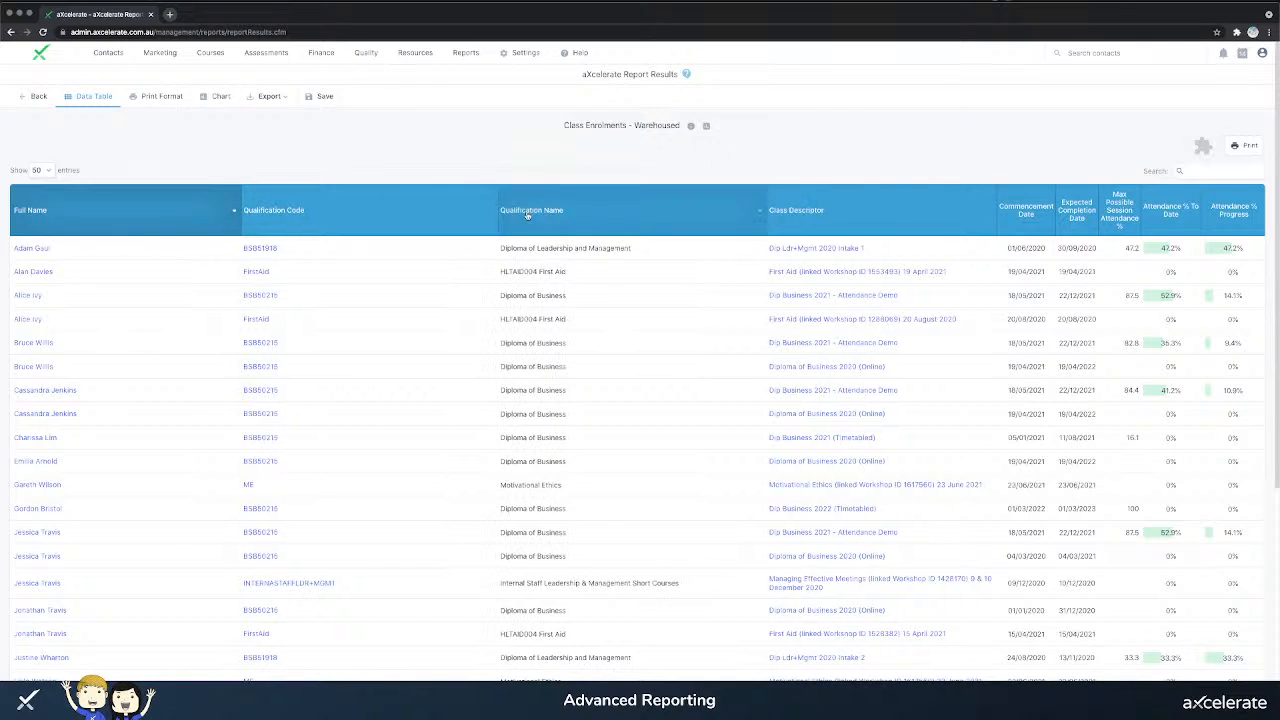
{"action": "left_click", "coordinate": [269, 96]}
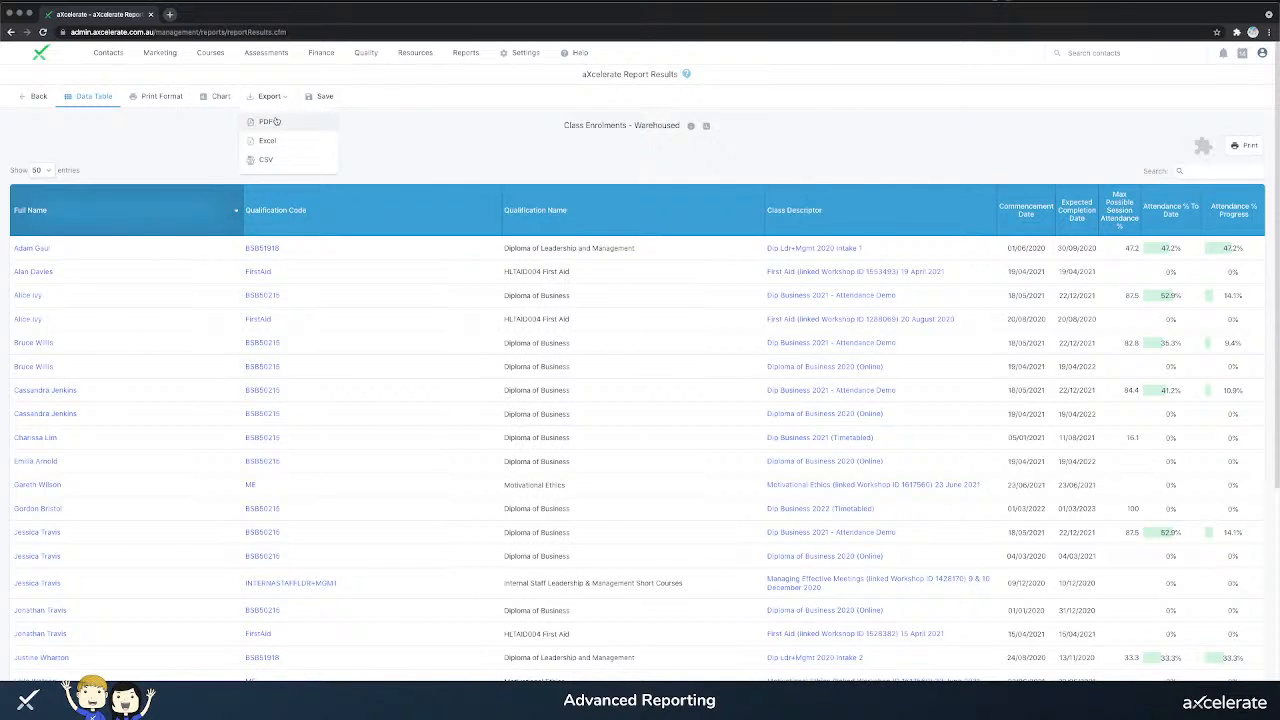
- Return to the list of all reports and open the warehoused Complex Date Bookings report from the Workshops category
{"action": "left_click", "coordinate": [37, 97]}
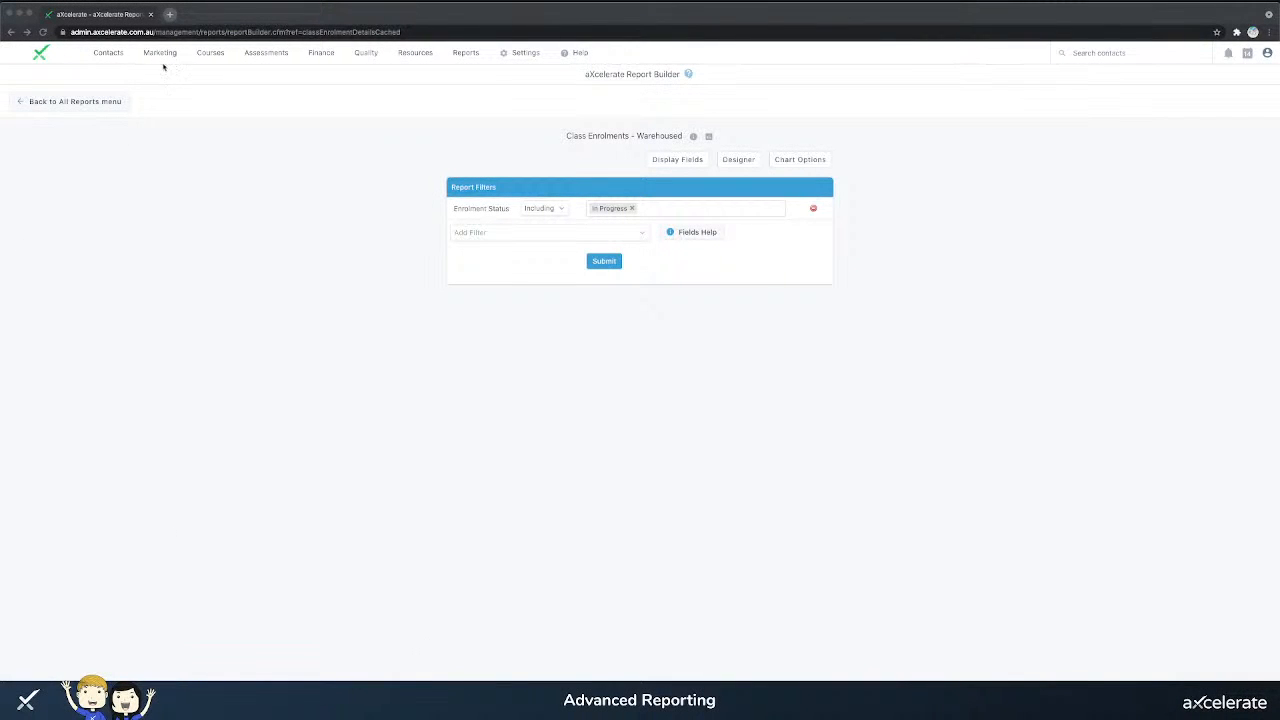
{"action": "left_click", "coordinate": [102, 101]}
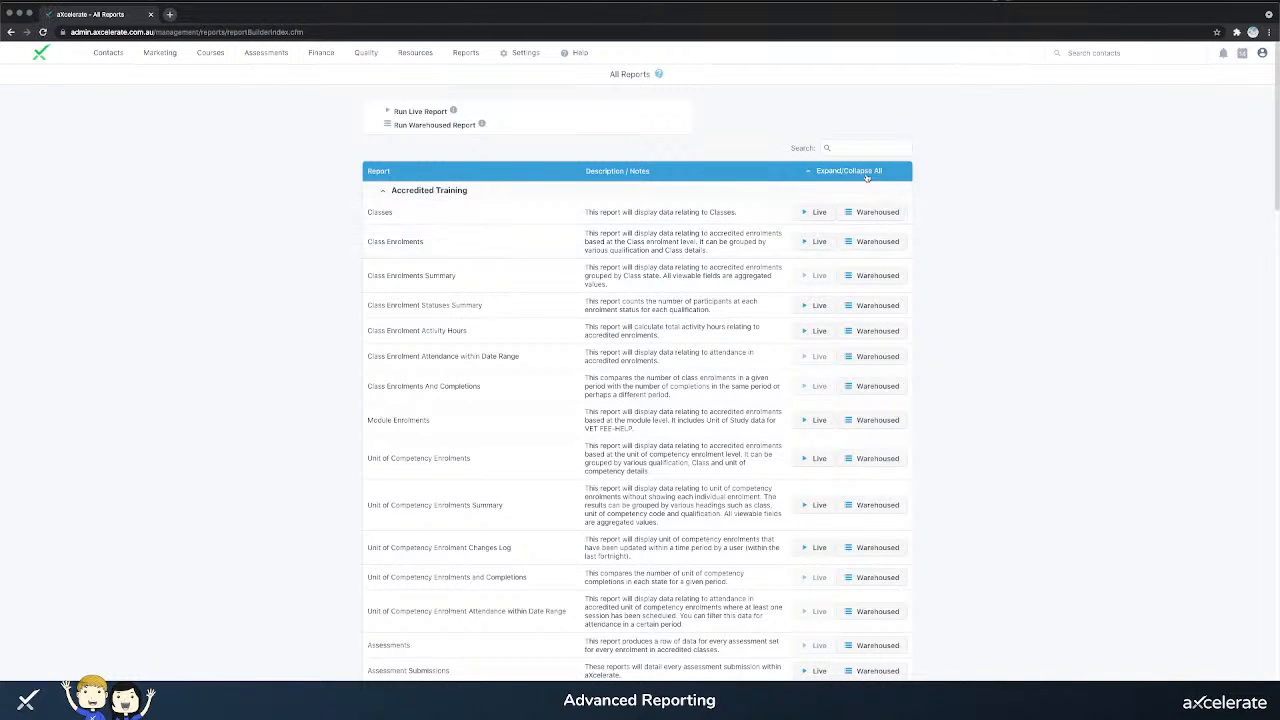
{"action": "left_click", "coordinate": [867, 172]}
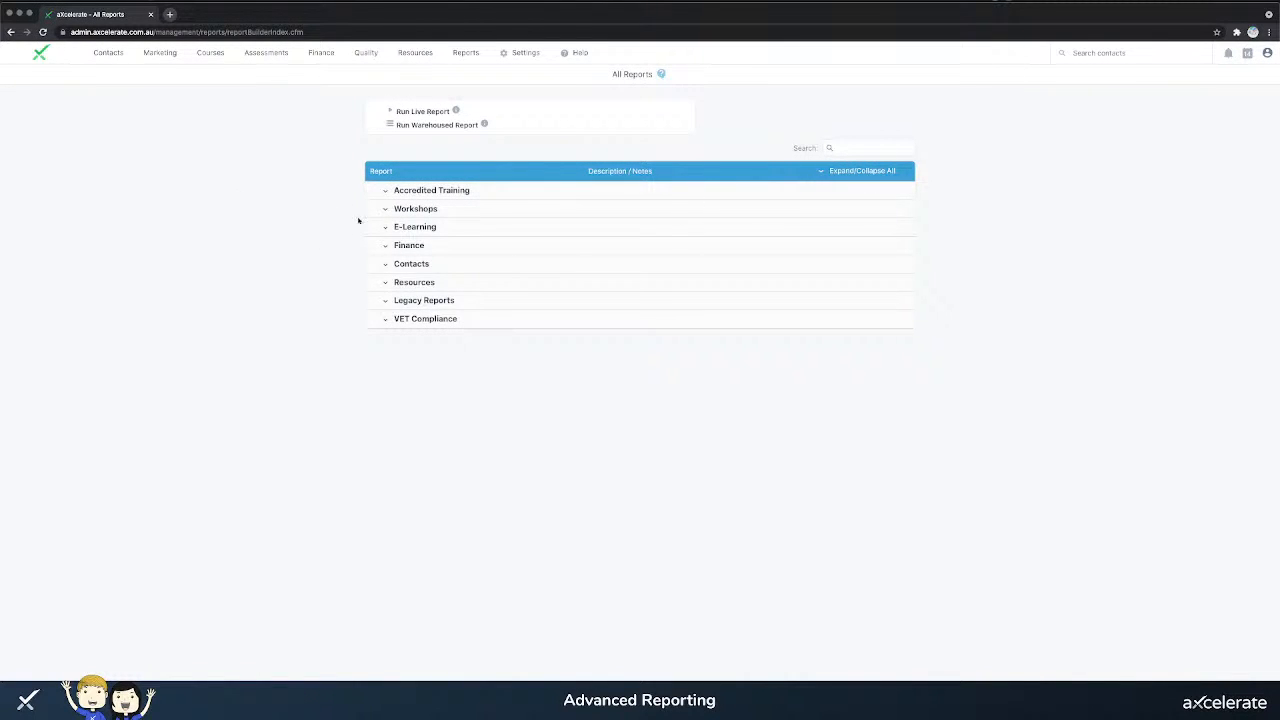
{"action": "left_click", "coordinate": [415, 209]}
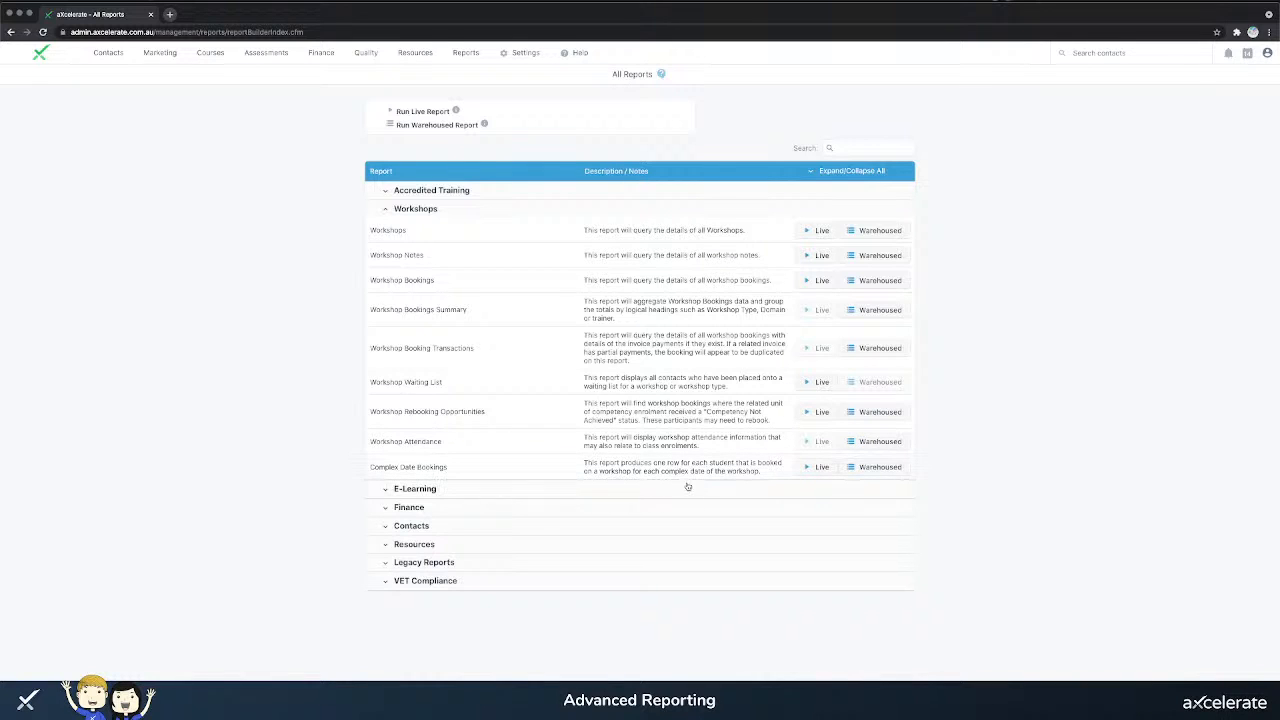
{"action": "left_click", "coordinate": [900, 467]}
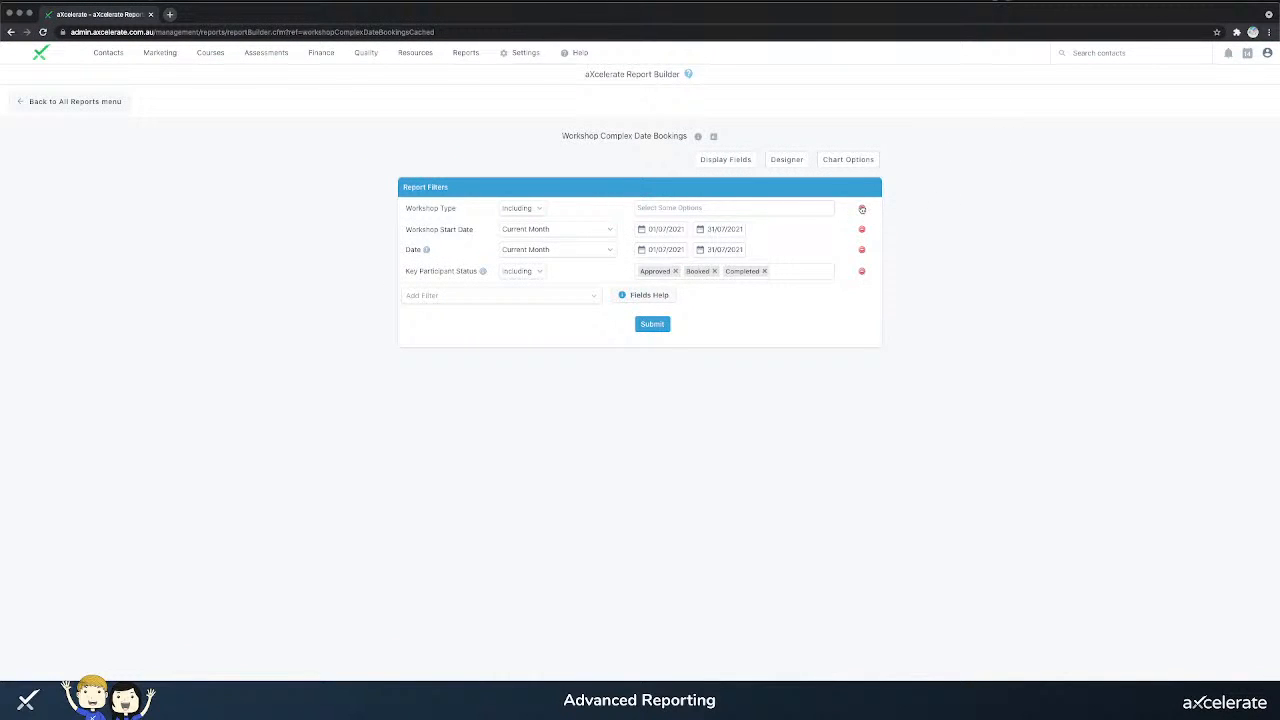
- Remove the Workshop Type and Workshop Start Date filters and set the Date filter to Last Month
{"action": "left_click", "coordinate": [862, 209]}
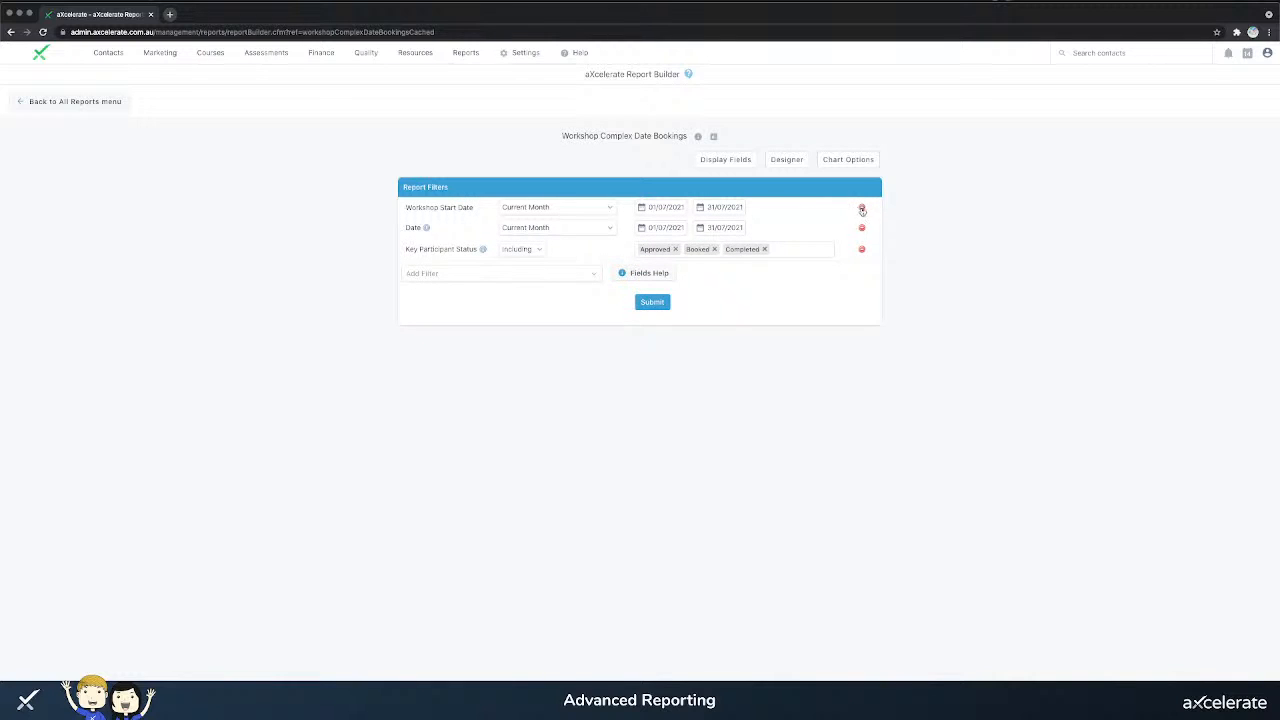
{"action": "left_click", "coordinate": [861, 209]}
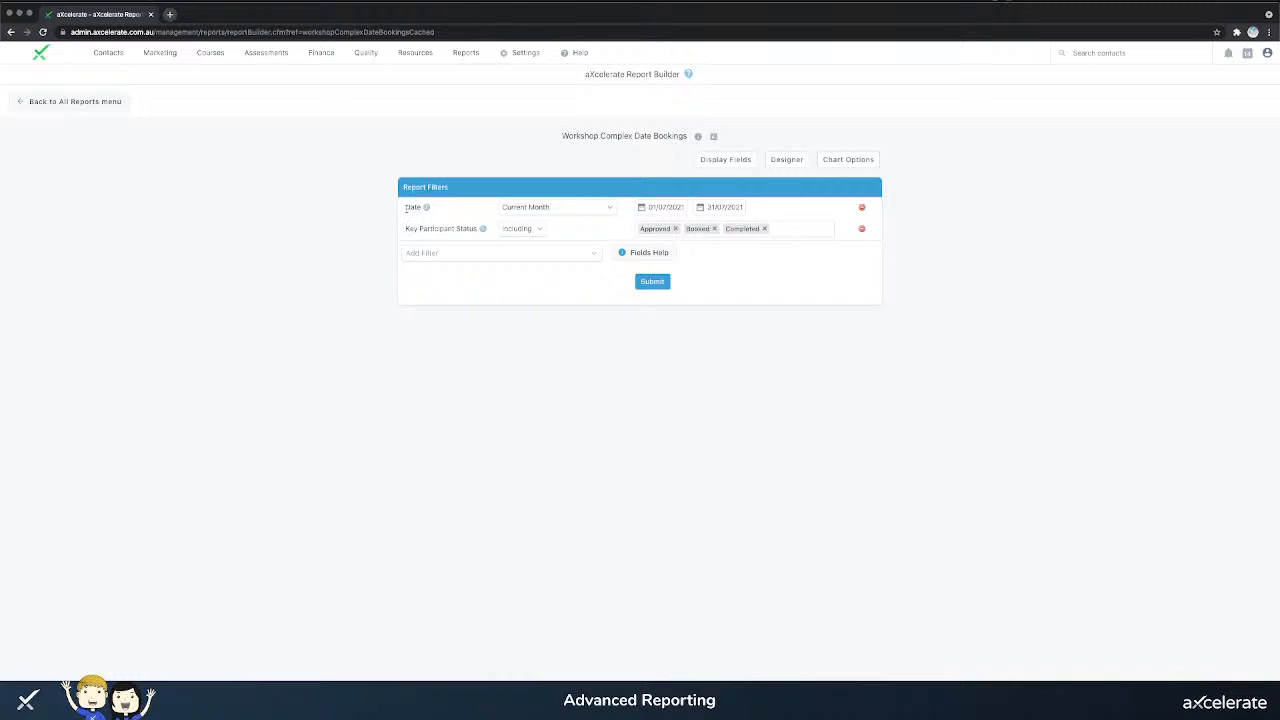
{"action": "mouse_move", "coordinate": [426, 209]}
{"action": "left_click", "coordinate": [564, 210]}
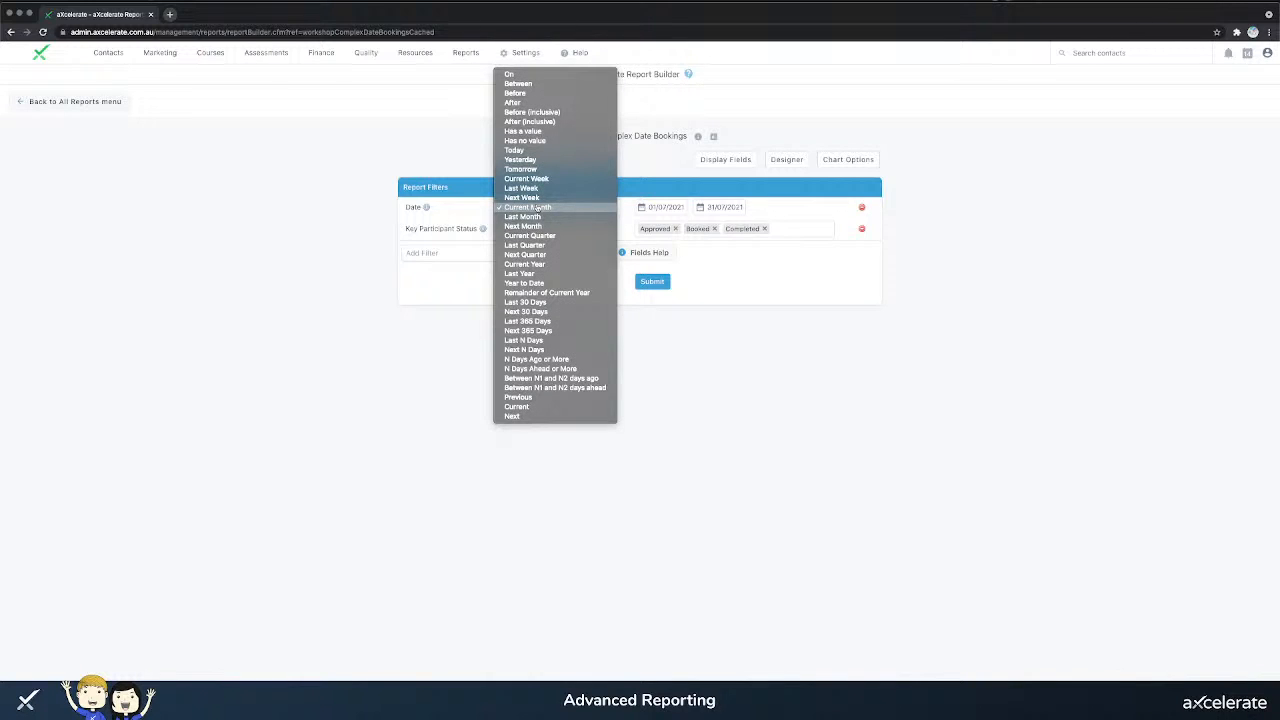
{"action": "left_click", "coordinate": [556, 160]}
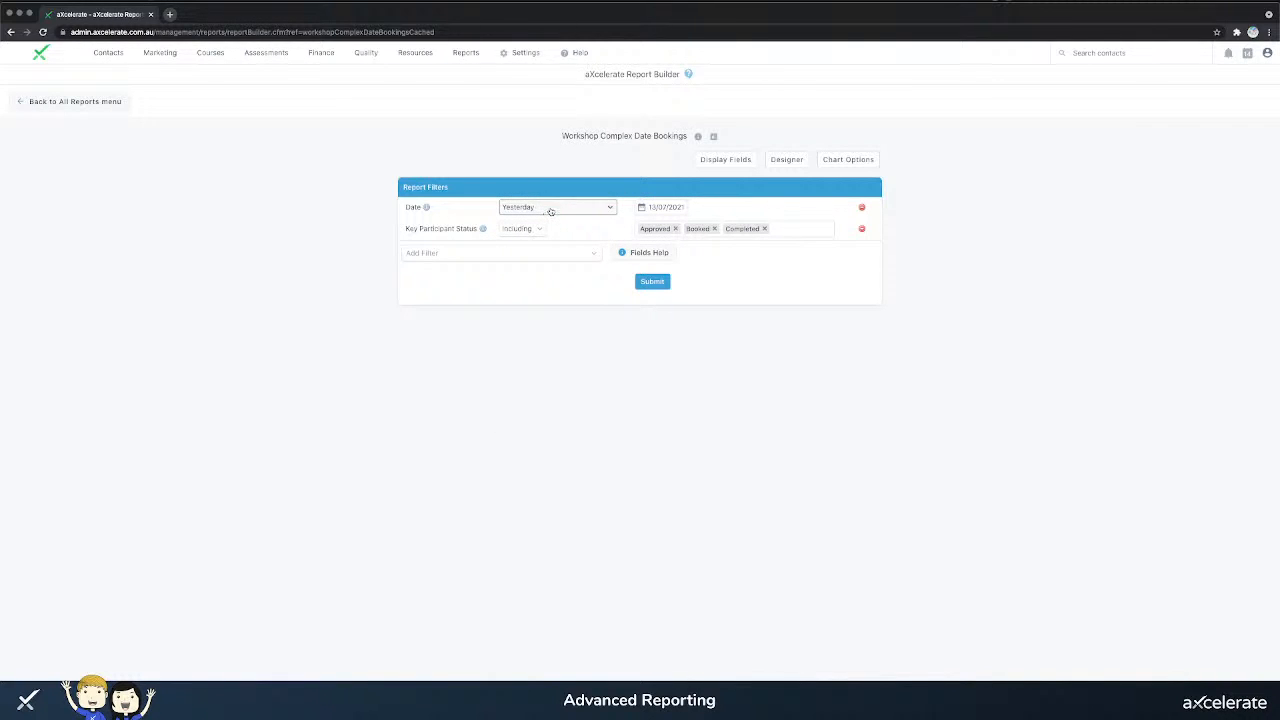
{"action": "left_click", "coordinate": [550, 211]}
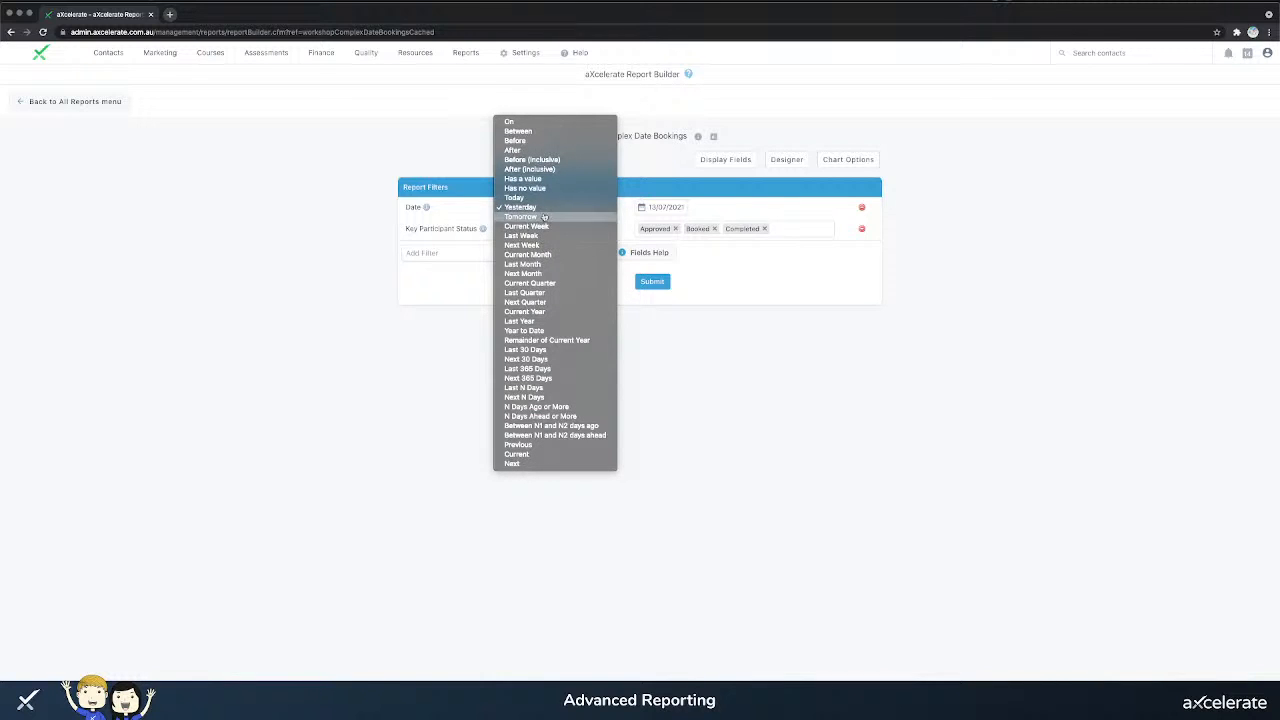
{"action": "left_click", "coordinate": [545, 266]}
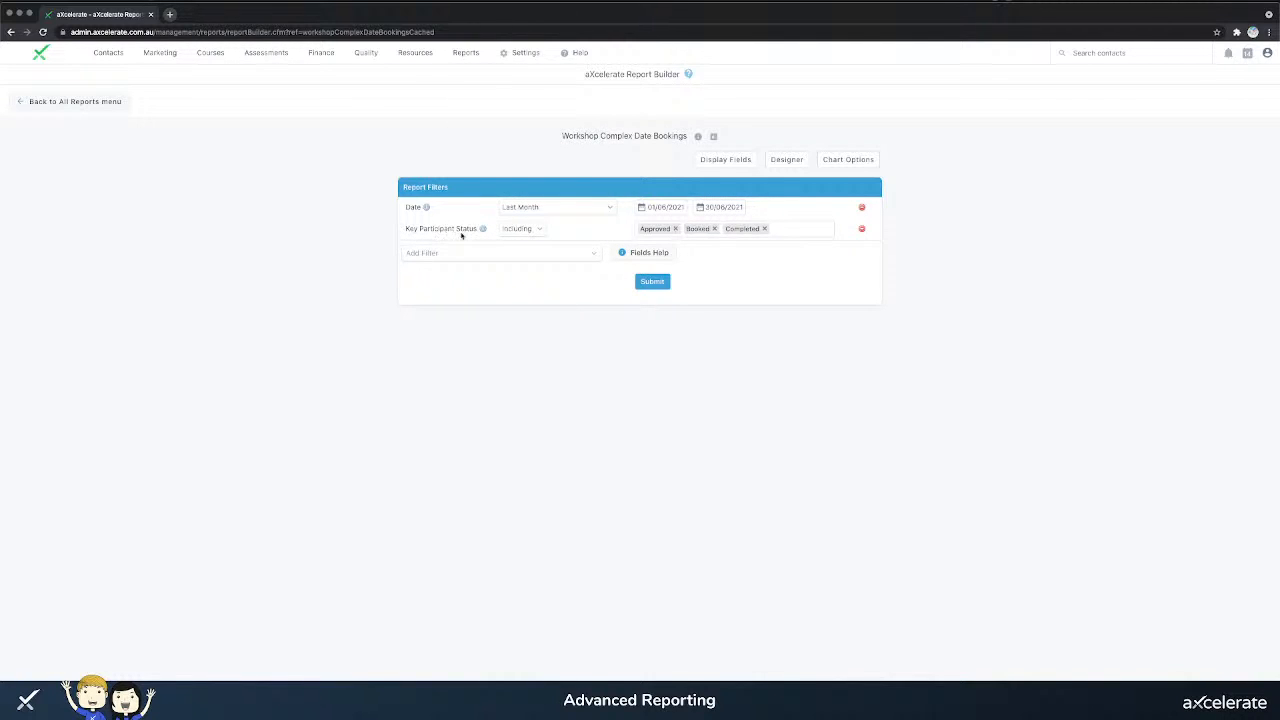
- Remove Completed from the Key Participant Status filter and add an Attended filter that equals No
{"action": "left_click", "coordinate": [765, 229]}
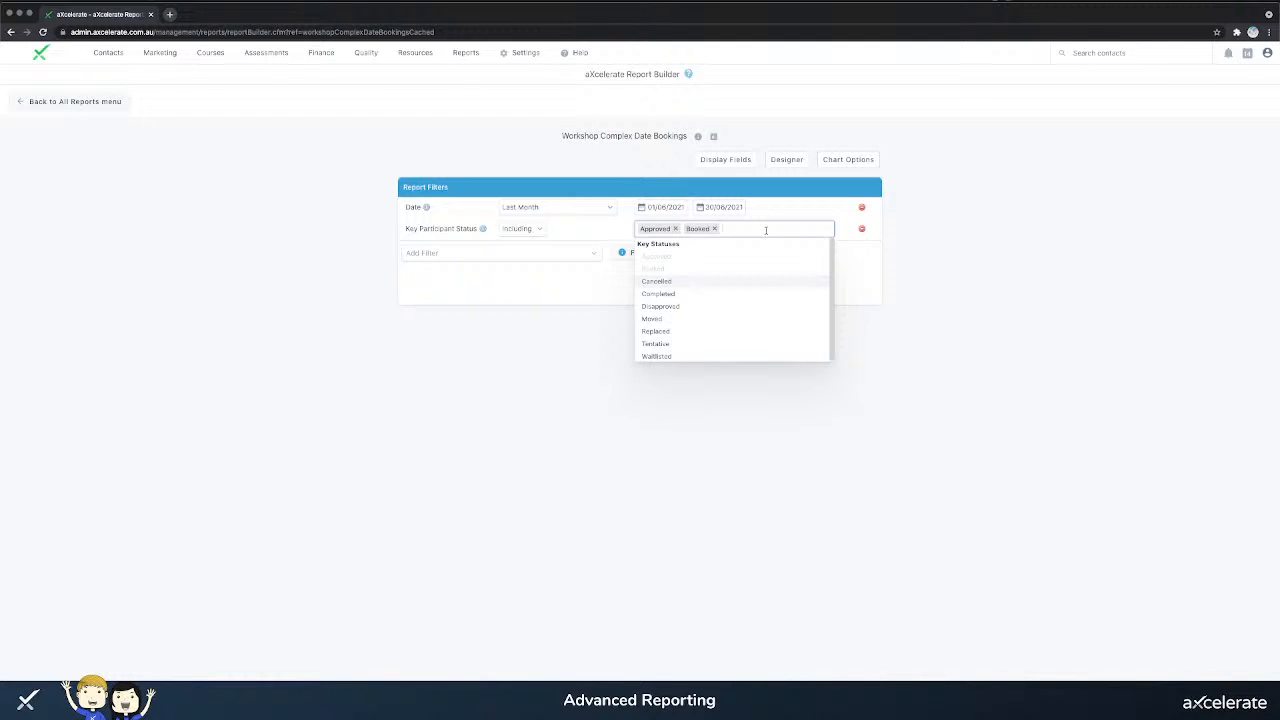
{"action": "left_click", "coordinate": [865, 260]}
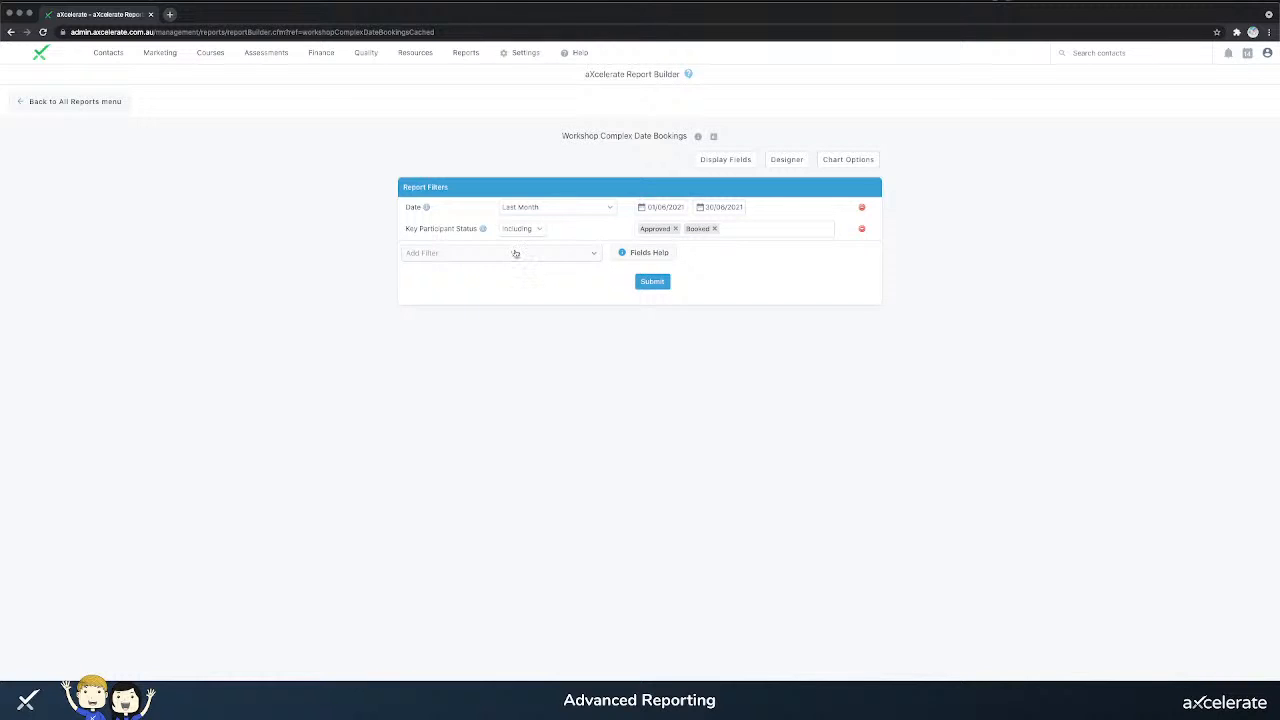
{"action": "left_click", "coordinate": [515, 253]}
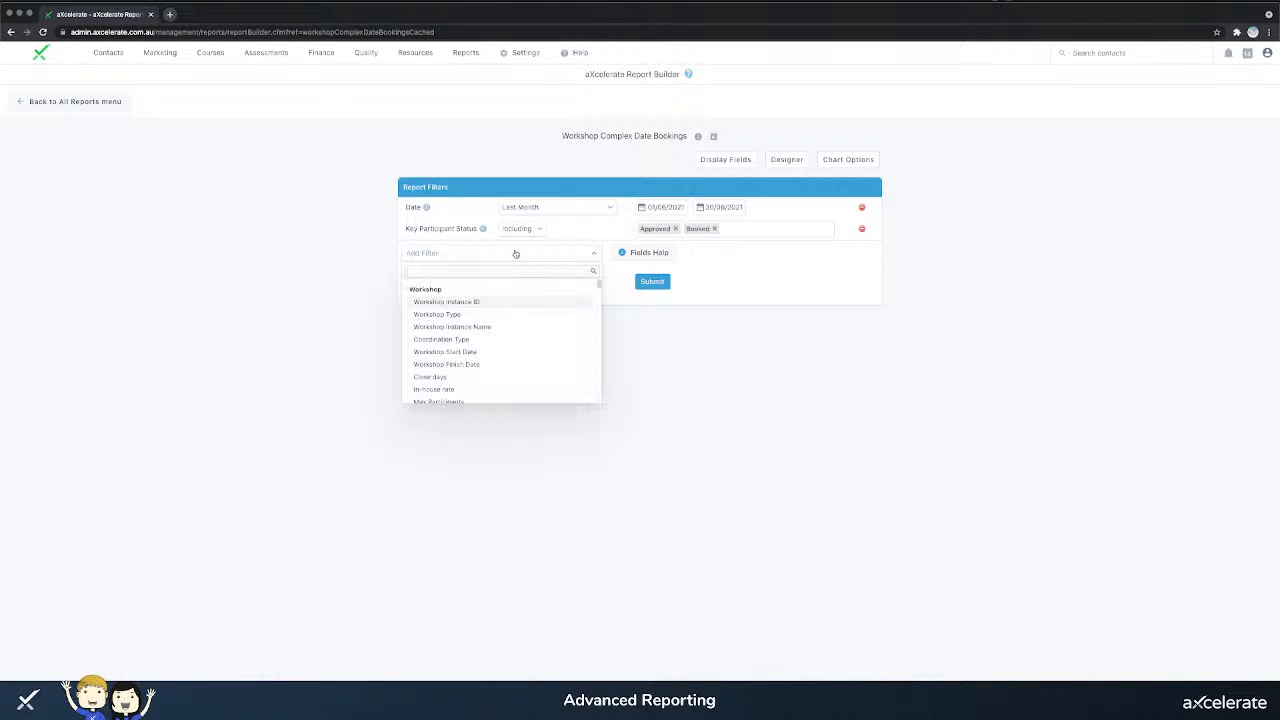
{"action": "type", "text": "attend"}
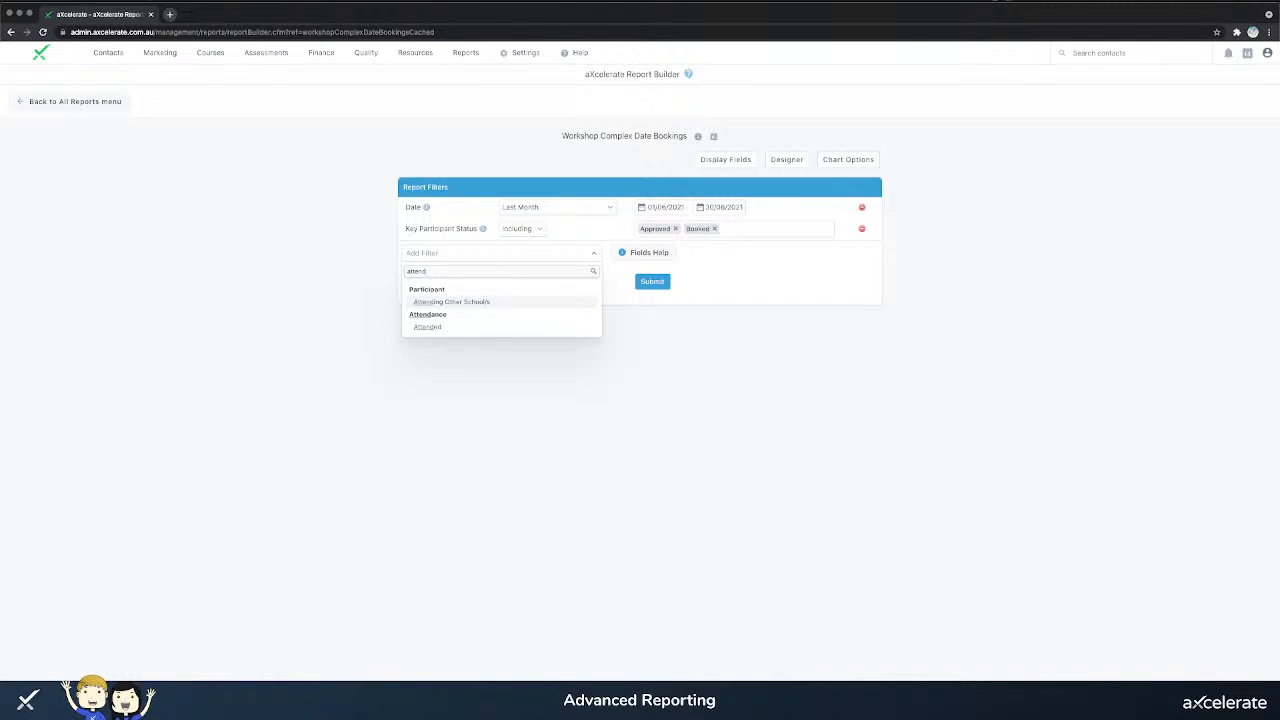
{"action": "left_click", "coordinate": [430, 328]}
{"action": "left_click", "coordinate": [673, 256]}
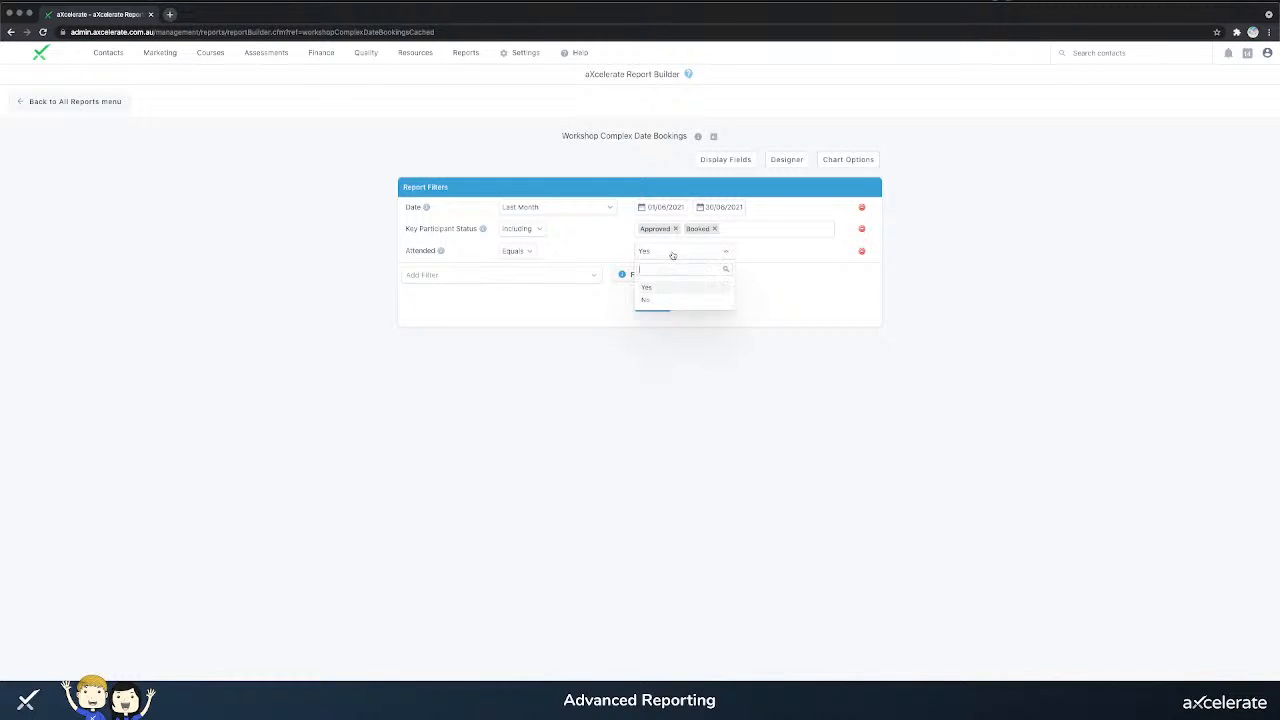
{"action": "left_click", "coordinate": [678, 300]}
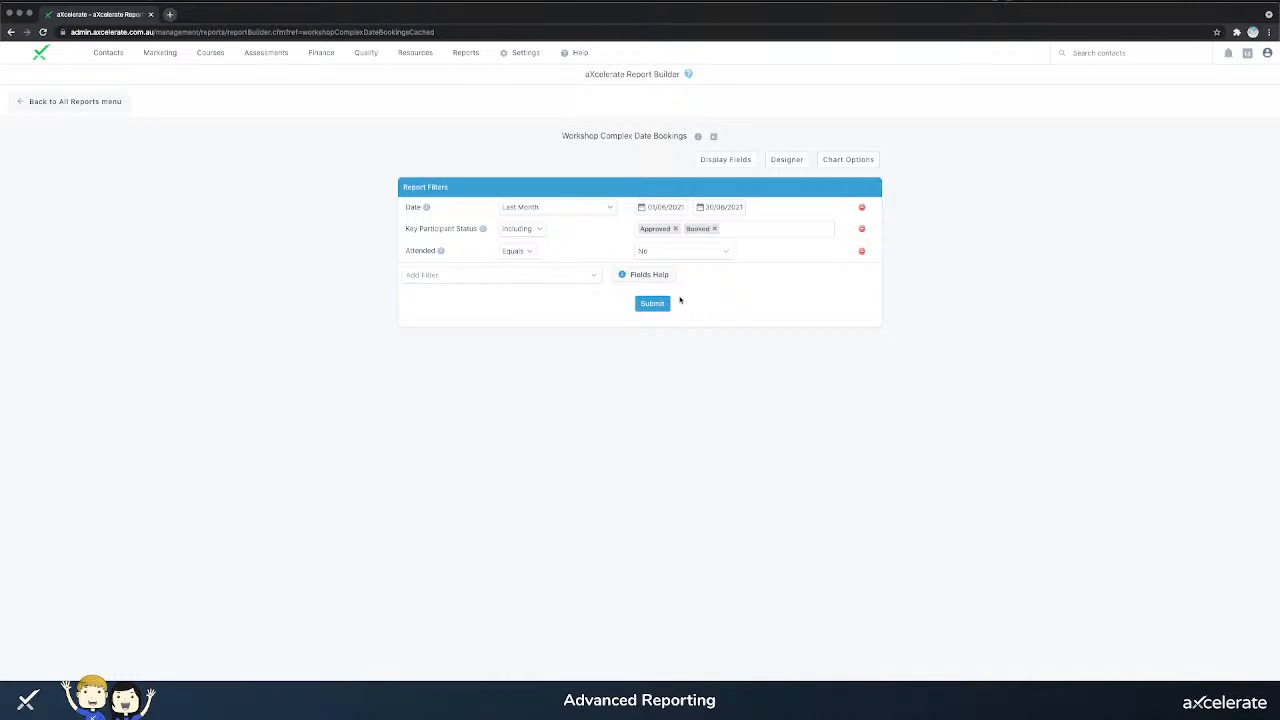
- Run the report with Attended added to the display fields and Participant moved ahead of Workshop
{"action": "left_click", "coordinate": [730, 161]}
{"action": "left_click", "coordinate": [581, 334]}
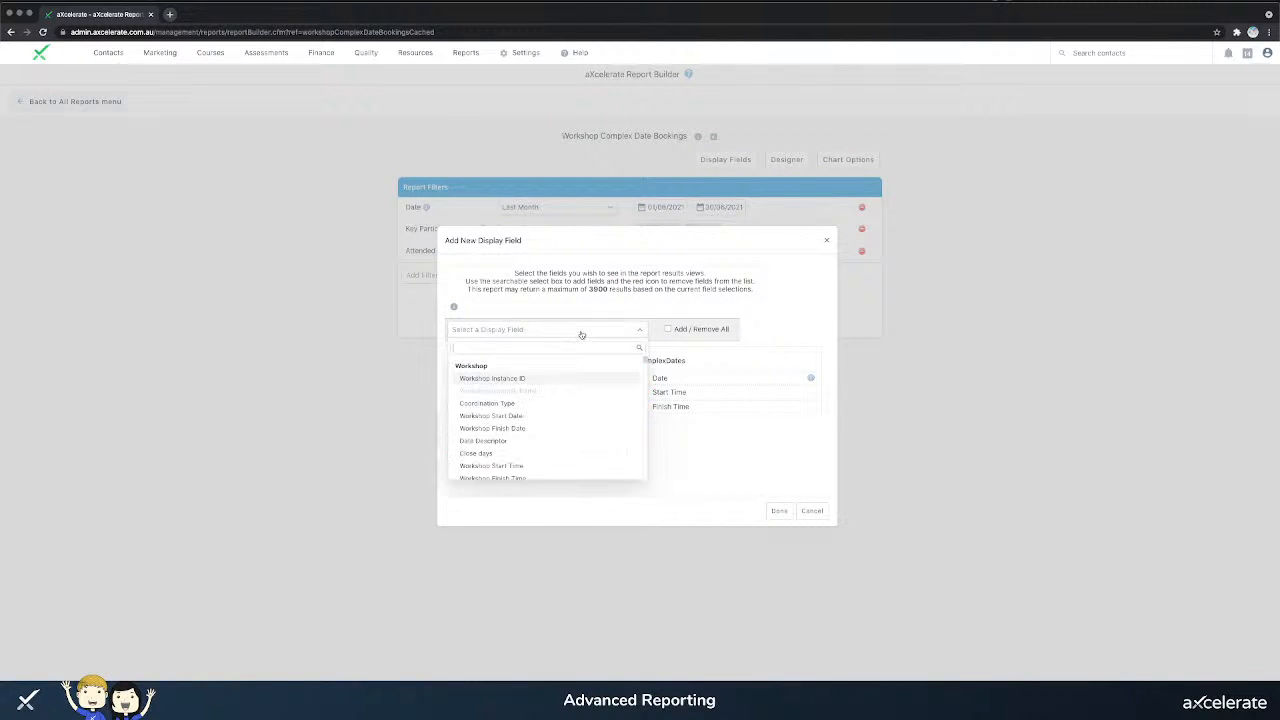
{"action": "type", "text": "atten"}
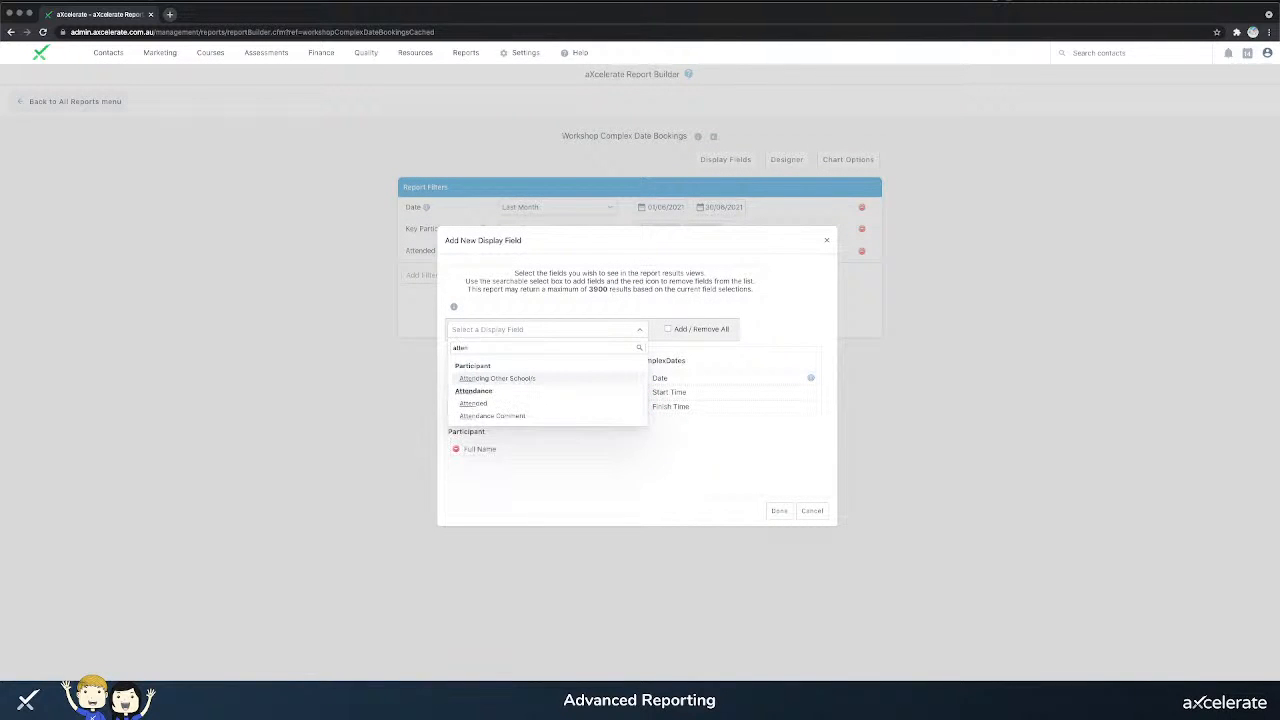
{"action": "left_click", "coordinate": [473, 403]}
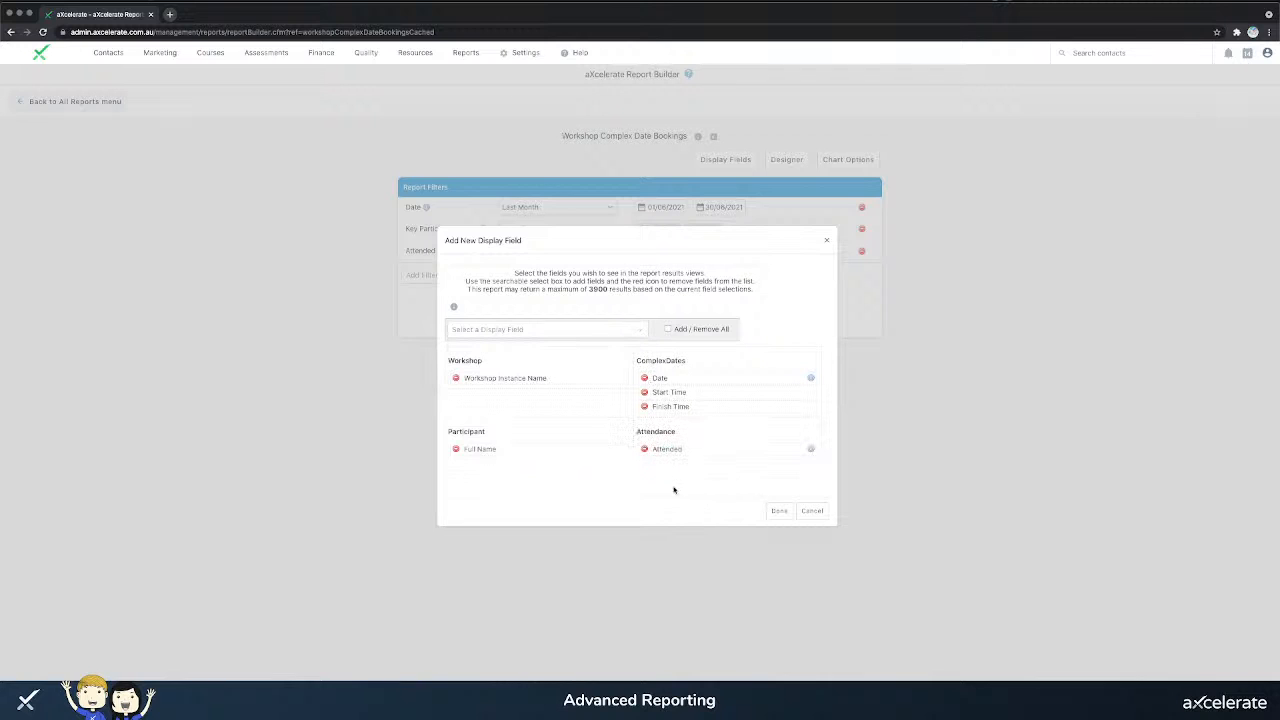
{"action": "left_click_drag", "start_coordinate": [475, 447], "coordinate": [478, 368]}
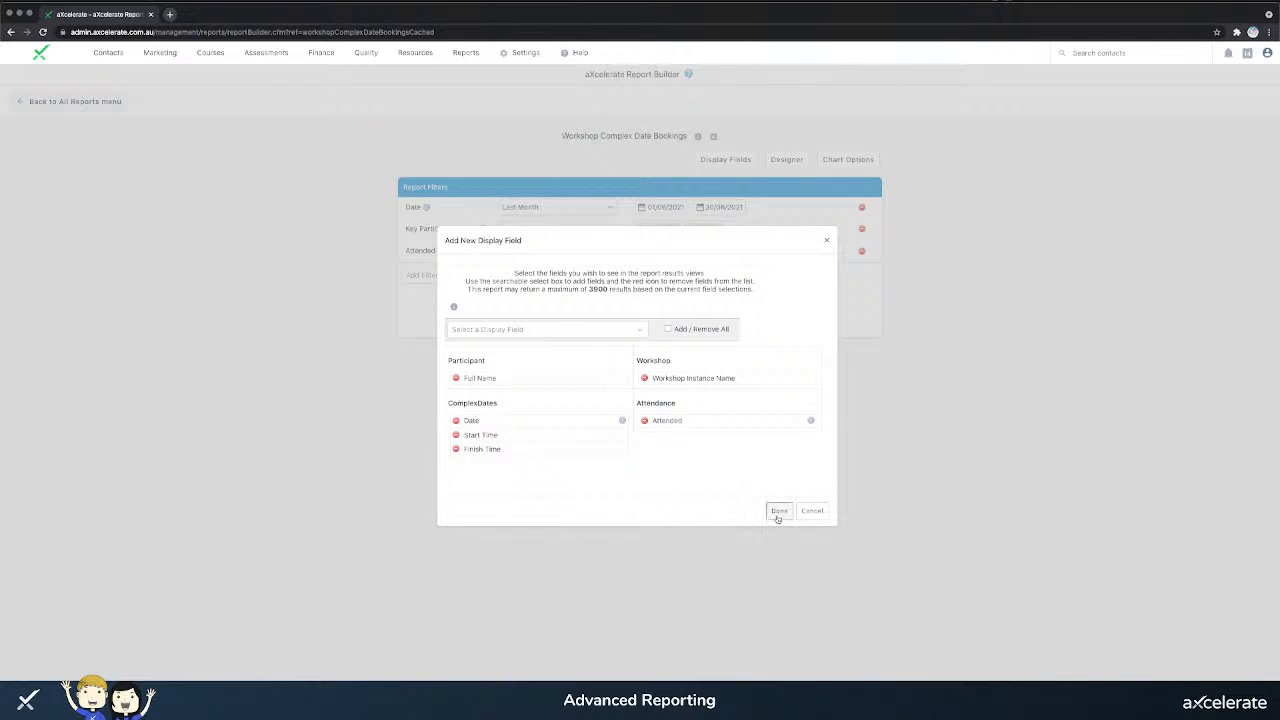
{"action": "left_click", "coordinate": [778, 512]}
{"action": "left_click", "coordinate": [652, 316]}
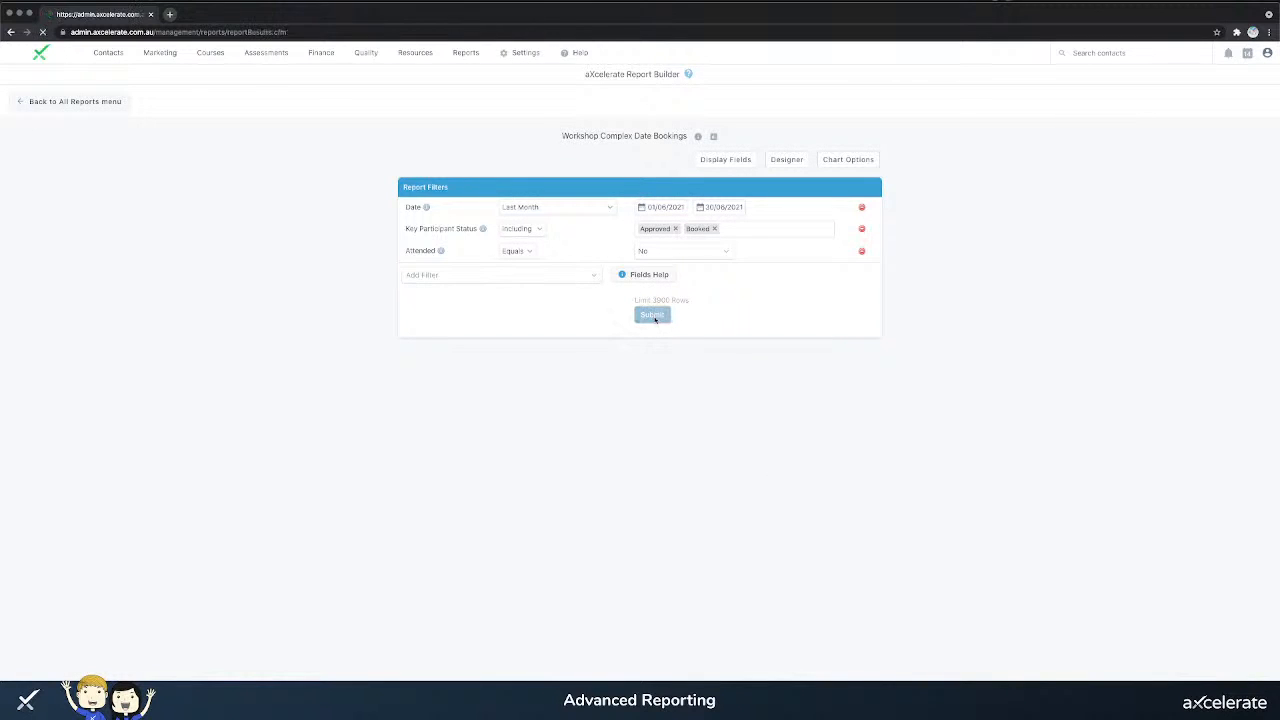